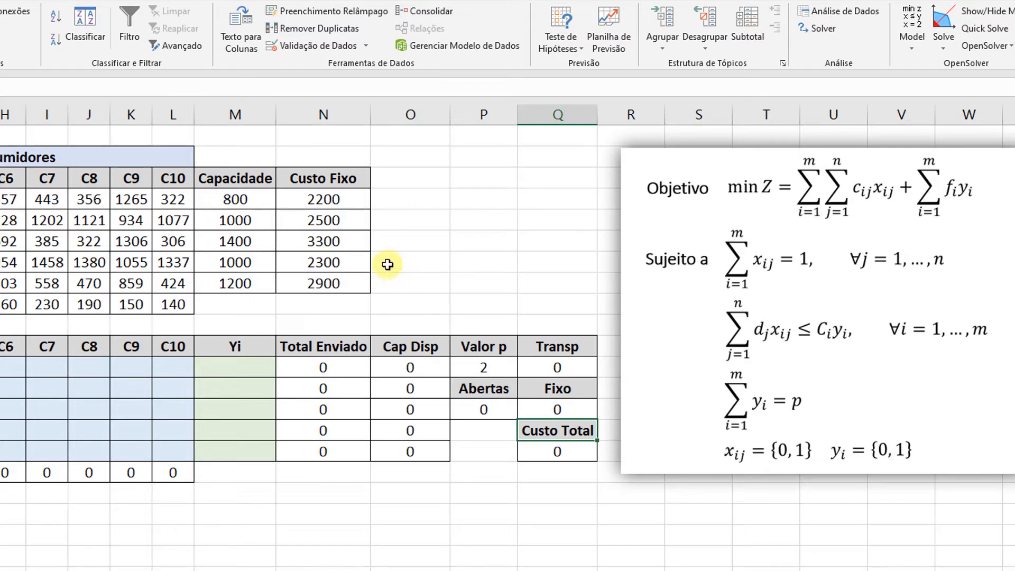
Solve the model by minimising $Q$16 over variable cells $C$12:$M$16 using Solver's LP Simplex method.
{"action": "left_click", "coordinate": [817, 28]}
{"action": "left_click_drag", "start_coordinate": [696, 217], "coordinate": [349, 91]}
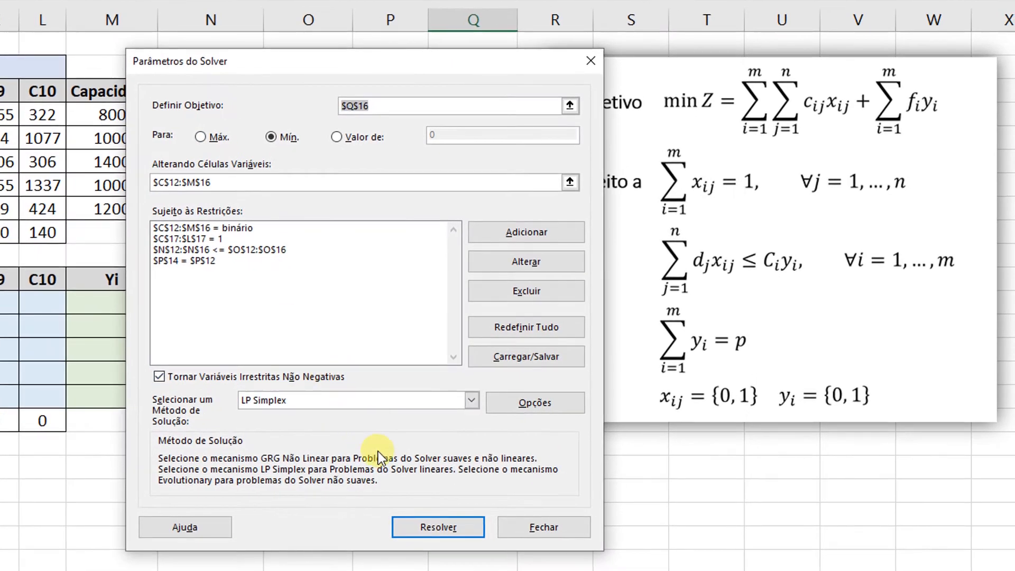
{"action": "left_click", "coordinate": [527, 529]}
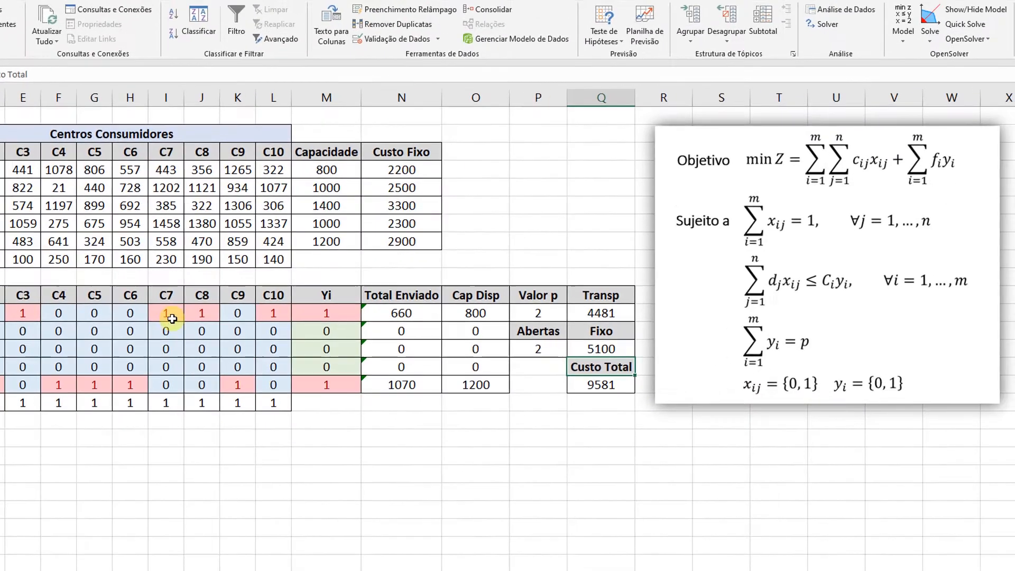
Delete the binary constraint on $C$12:$M$16 from the Solver model.
{"action": "left_click", "coordinate": [822, 24]}
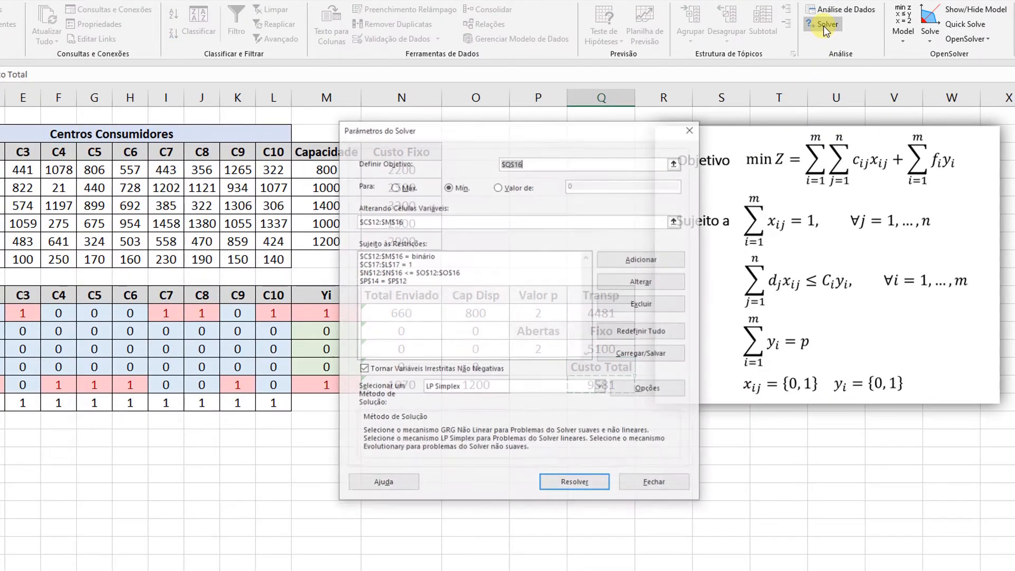
{"action": "left_click_drag", "start_coordinate": [581, 138], "coordinate": [523, 131]}
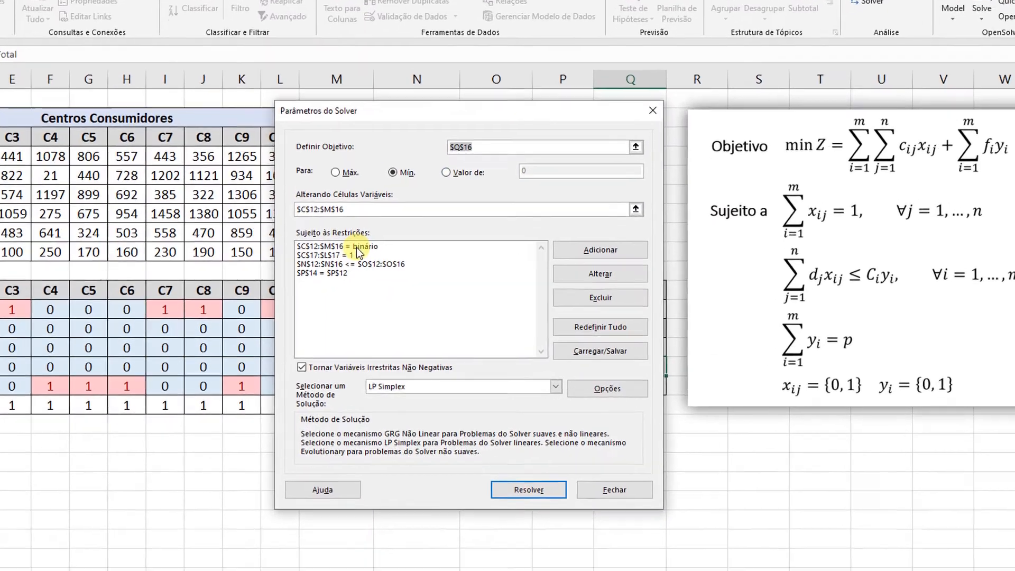
{"action": "left_click", "coordinate": [359, 254]}
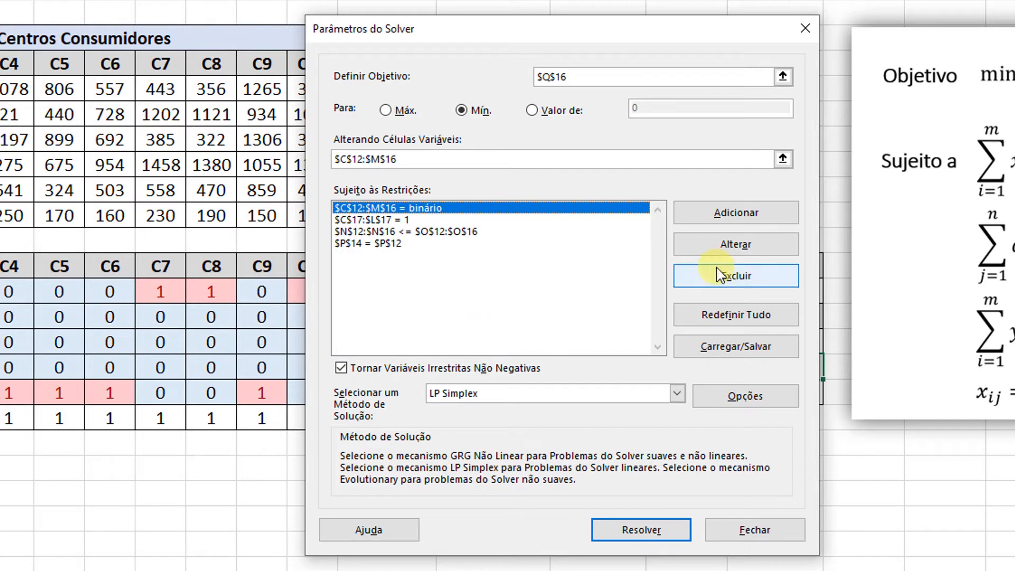
{"action": "left_click", "coordinate": [745, 286]}
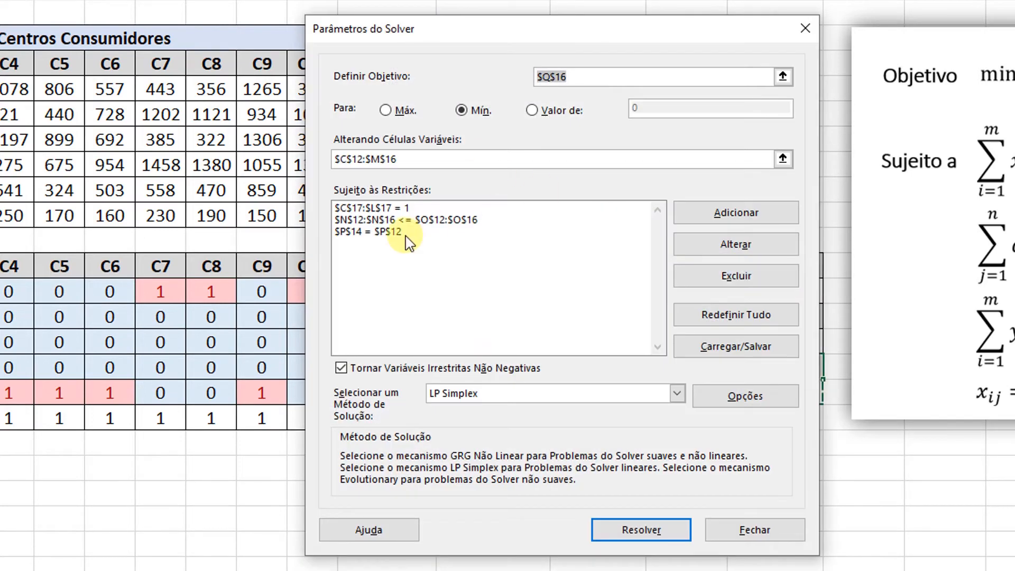
Add a binary constraint on the Yi cells $M$12:$M$16 and solve the model again.
{"action": "left_click_drag", "start_coordinate": [394, 30], "coordinate": [578, 82]}
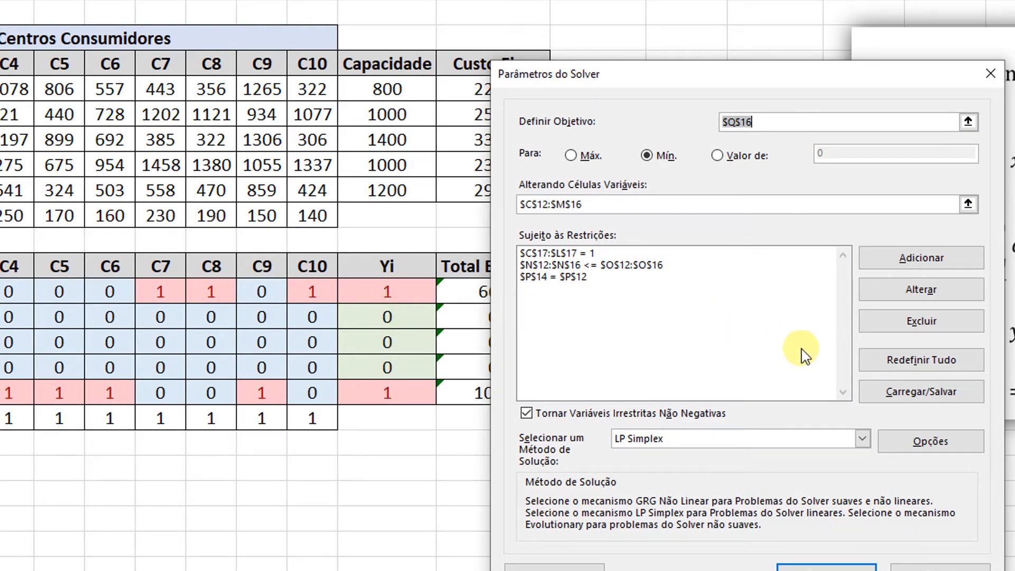
{"action": "left_click", "coordinate": [904, 262]}
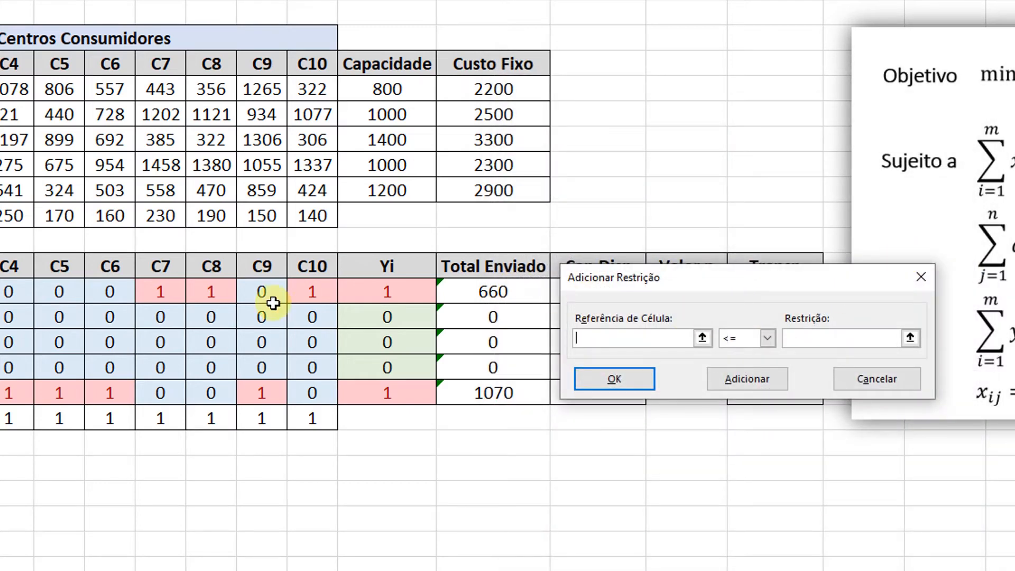
{"action": "left_click_drag", "start_coordinate": [372, 292], "coordinate": [386, 392]}
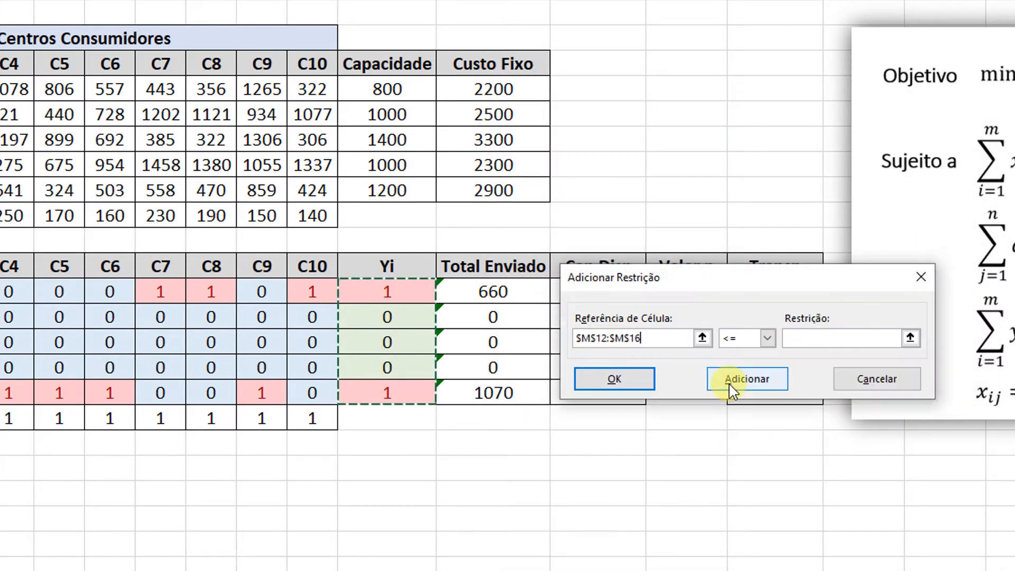
{"action": "left_click", "coordinate": [767, 338]}
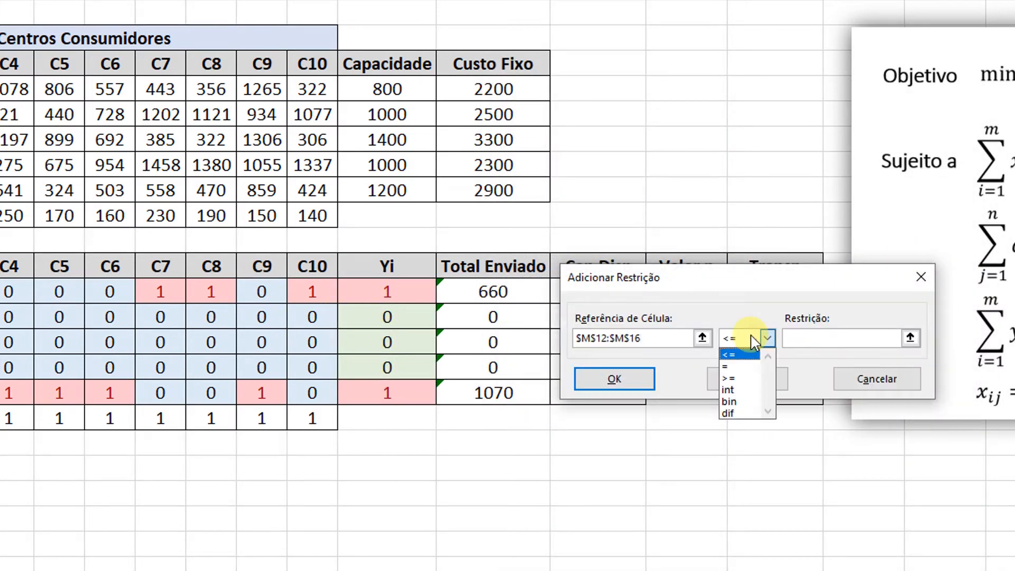
{"action": "left_click", "coordinate": [730, 402]}
{"action": "left_click", "coordinate": [628, 382]}
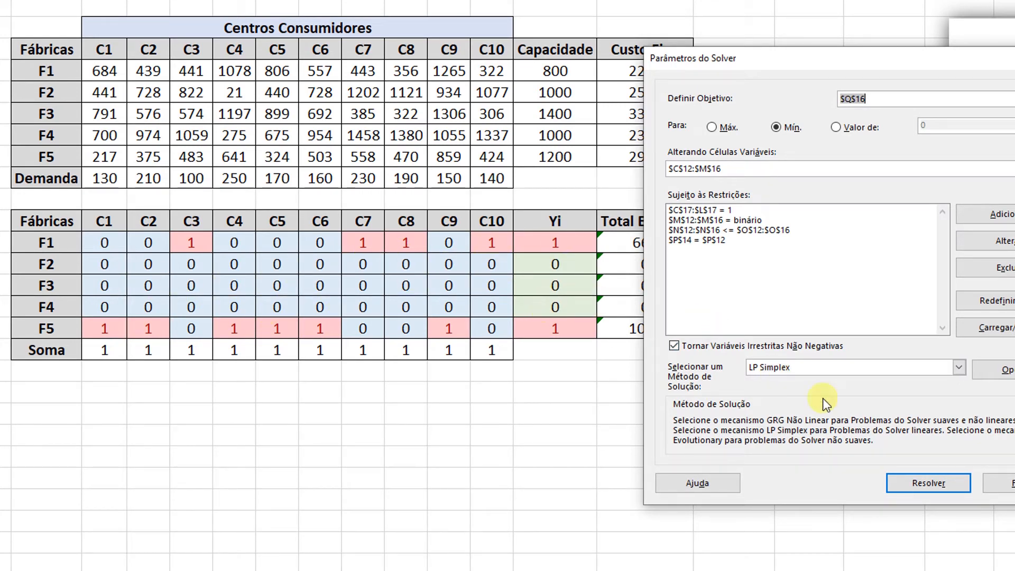
{"action": "left_click", "coordinate": [1001, 482]}
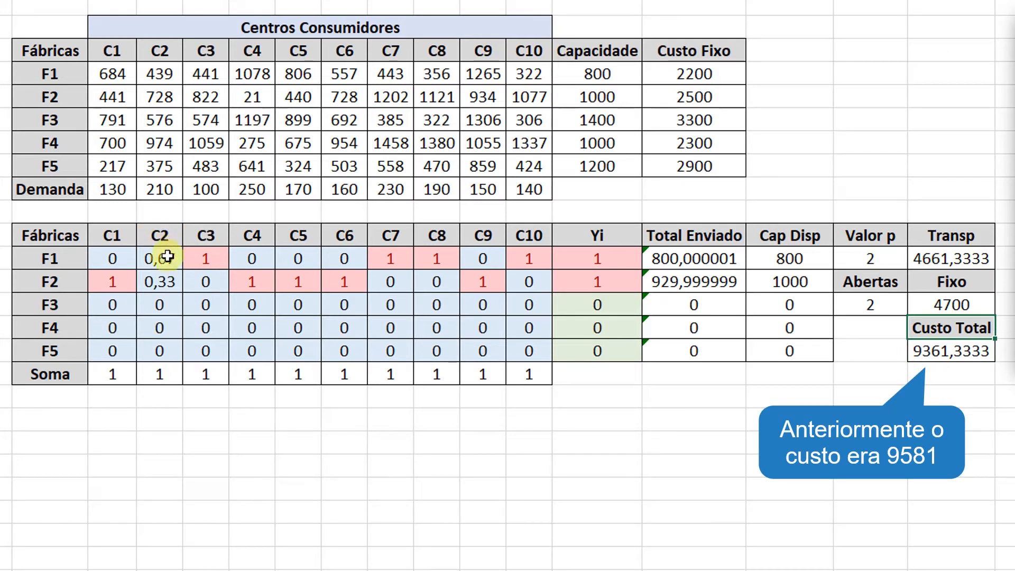
Examine the C2 allocation fractions for factories F1 and F2 in the solution table.
{"action": "left_click_drag", "start_coordinate": [167, 257], "coordinate": [162, 282]}
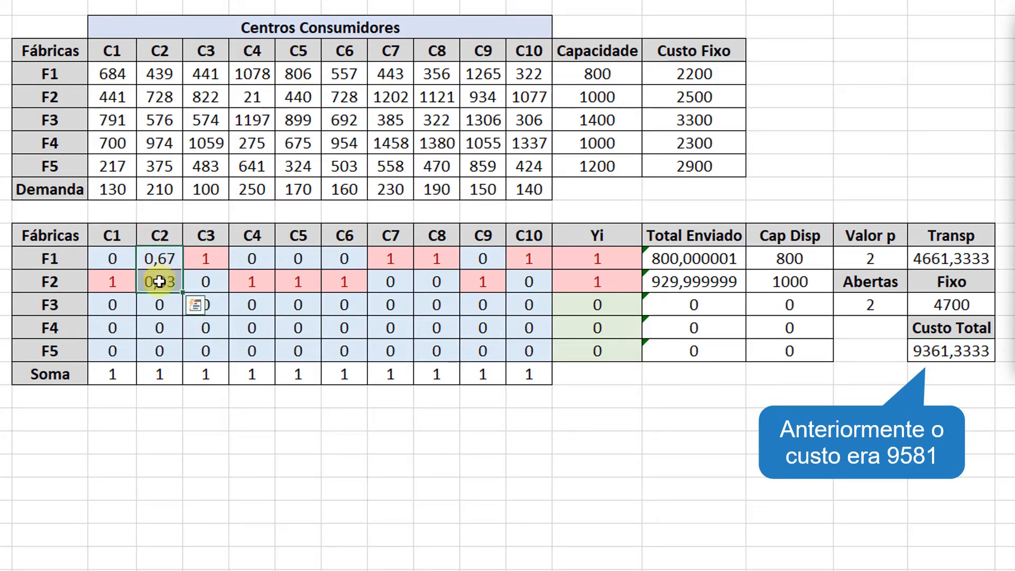
{"action": "left_click", "coordinate": [160, 281]}
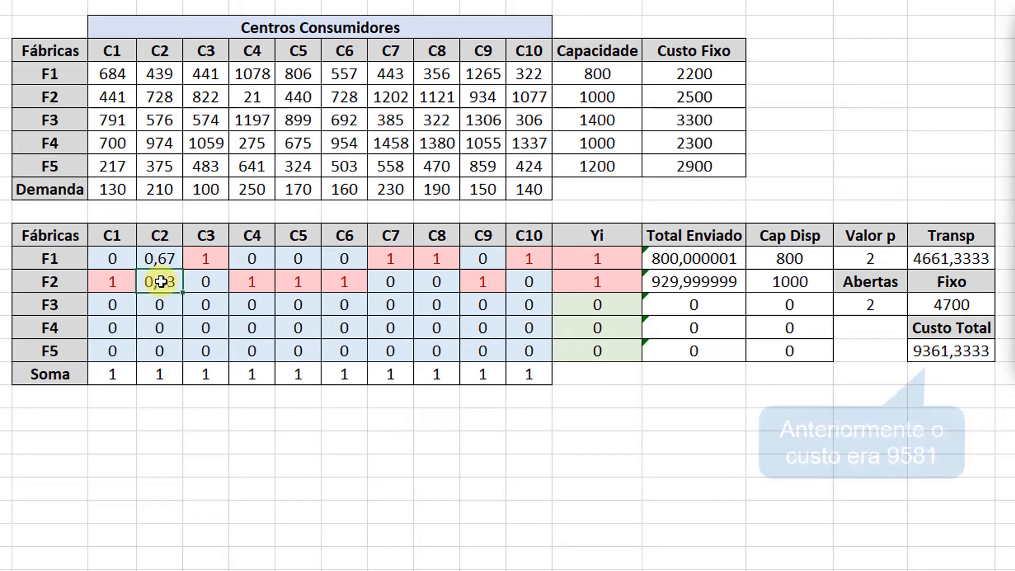
{"action": "left_click", "coordinate": [158, 259]}
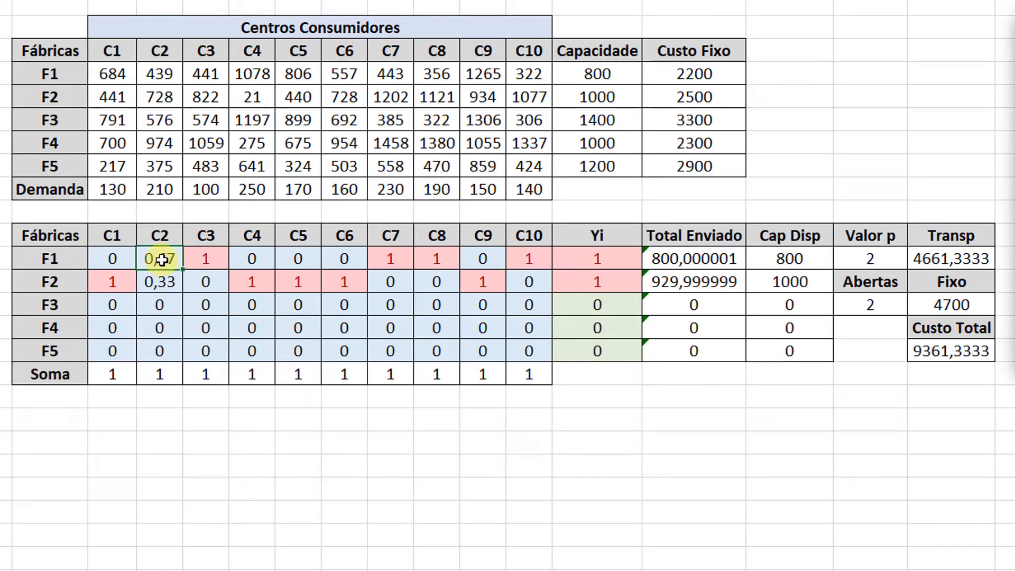
{"action": "left_click", "coordinate": [164, 279]}
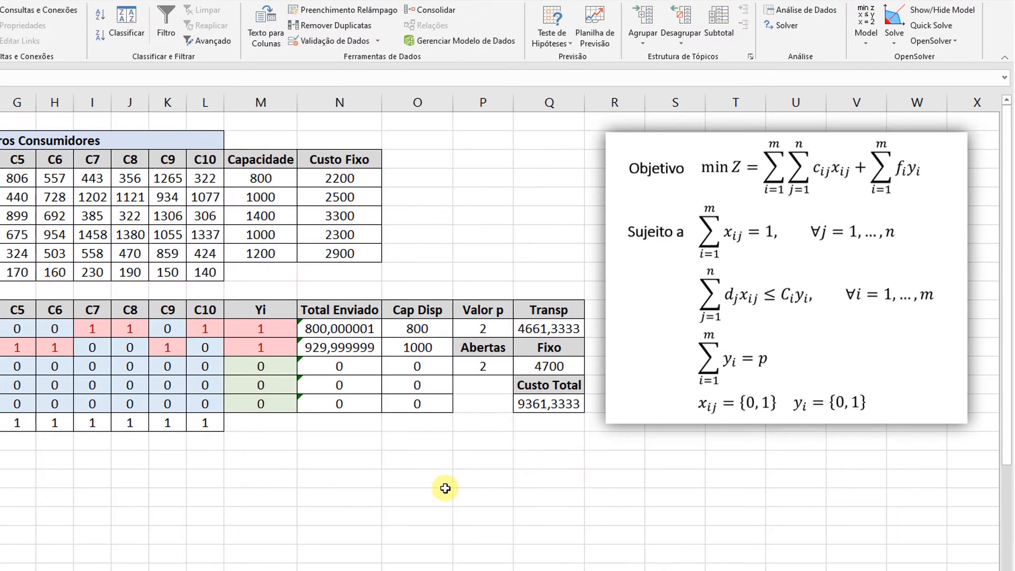
Add a binary constraint on the allocation cells $C$12:$L$16 and re-solve the model.
{"action": "left_click", "coordinate": [780, 25]}
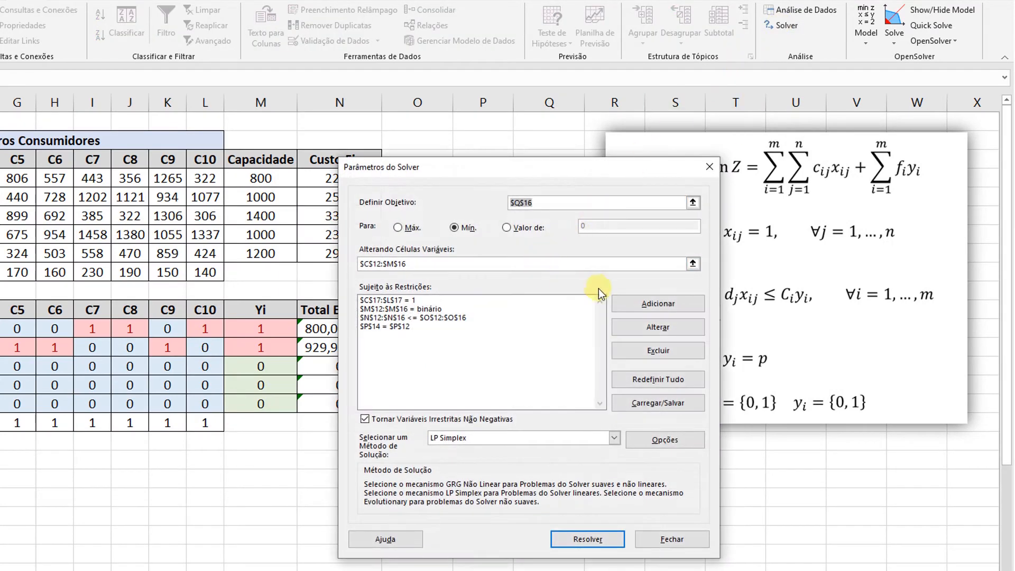
{"action": "left_click", "coordinate": [658, 303]}
{"action": "left_click_drag", "start_coordinate": [11, 281], "coordinate": [480, 317]}
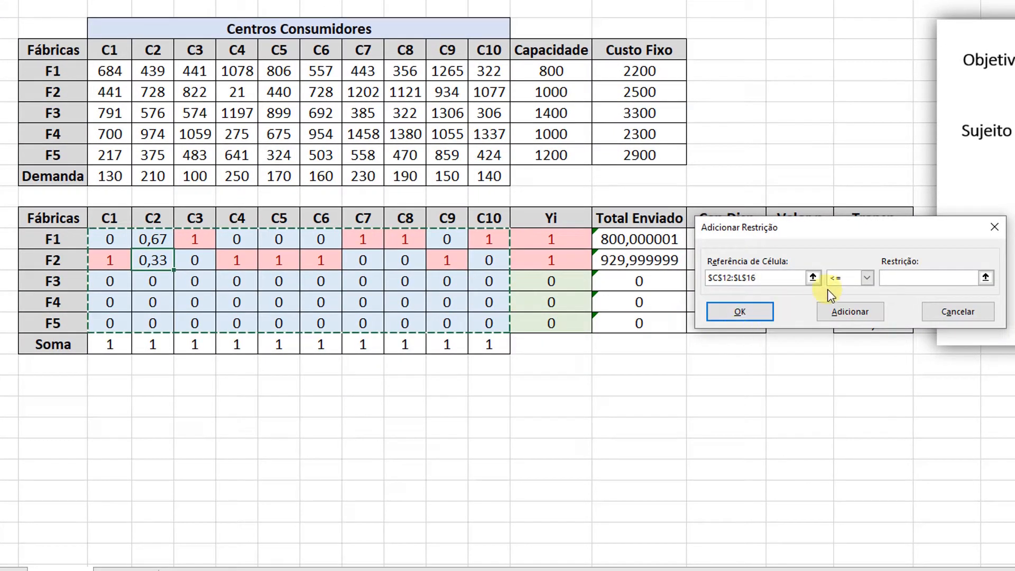
{"action": "left_click", "coordinate": [846, 278]}
{"action": "left_click", "coordinate": [839, 323]}
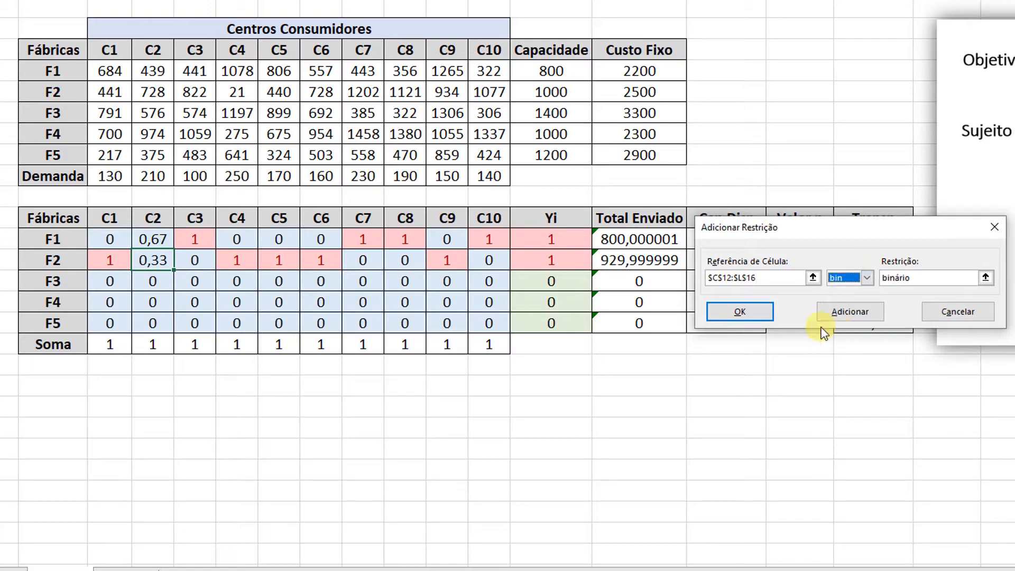
{"action": "left_click", "coordinate": [761, 314]}
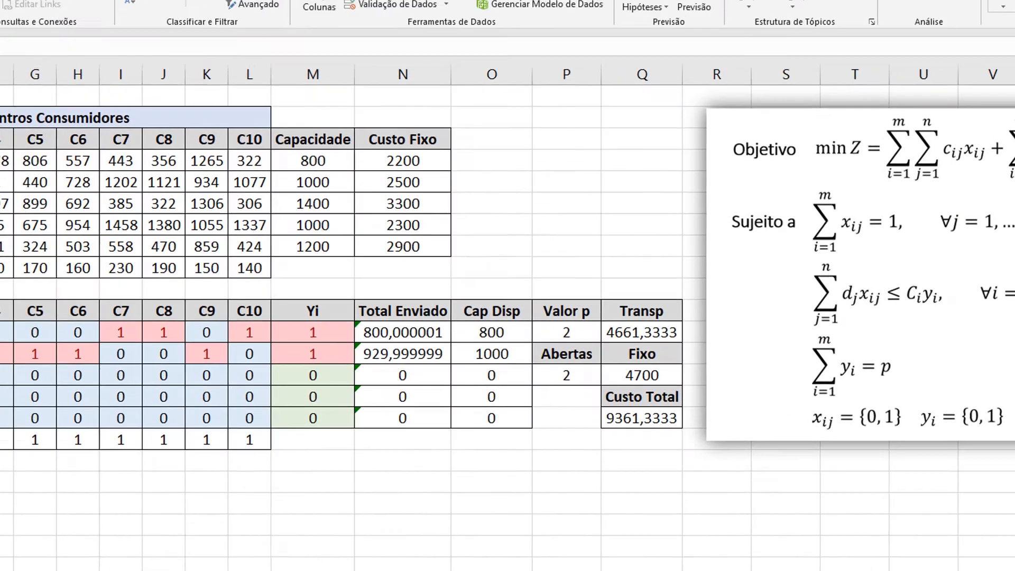
{"action": "left_click", "coordinate": [877, 39]}
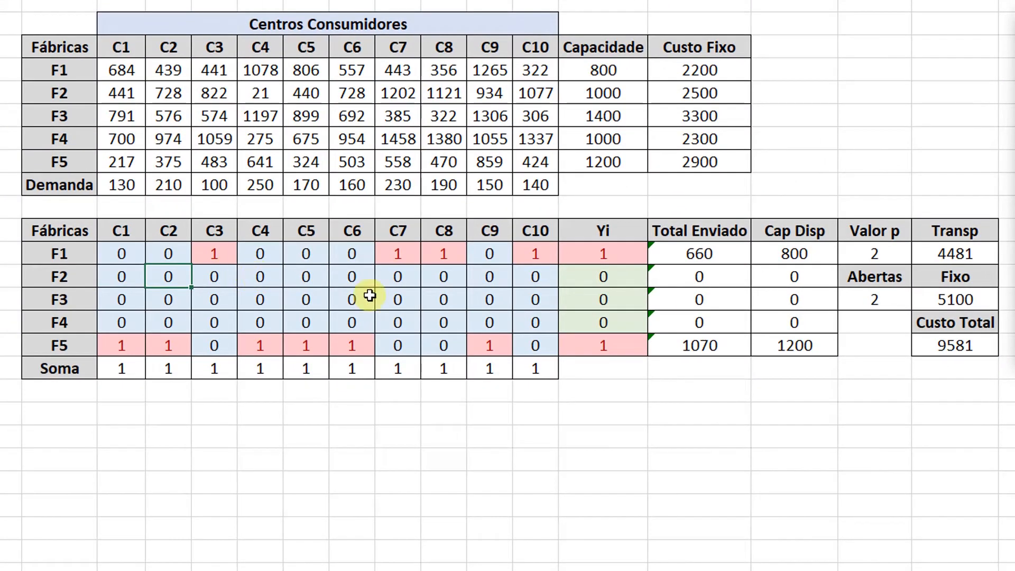
Check the total cost and the C3 allocations of factories F1 and F2.
{"action": "left_click", "coordinate": [957, 349]}
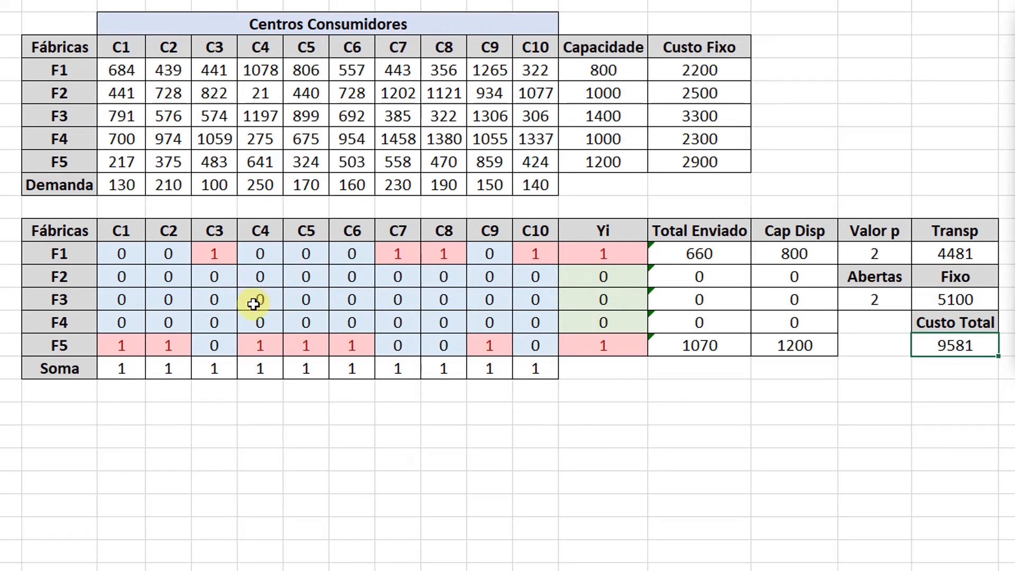
{"action": "left_click", "coordinate": [212, 256]}
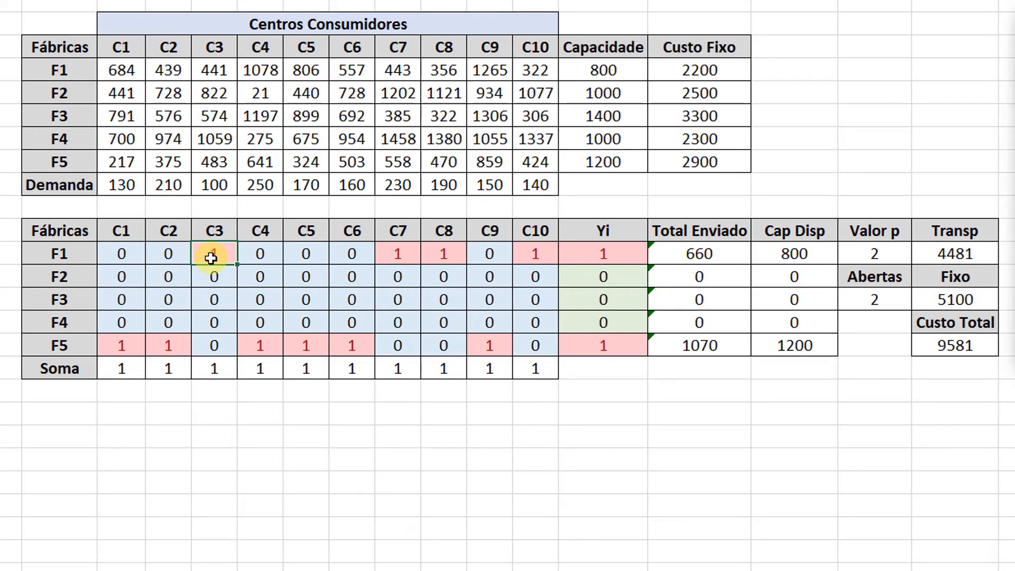
{"action": "left_click_drag", "start_coordinate": [209, 257], "coordinate": [210, 276]}
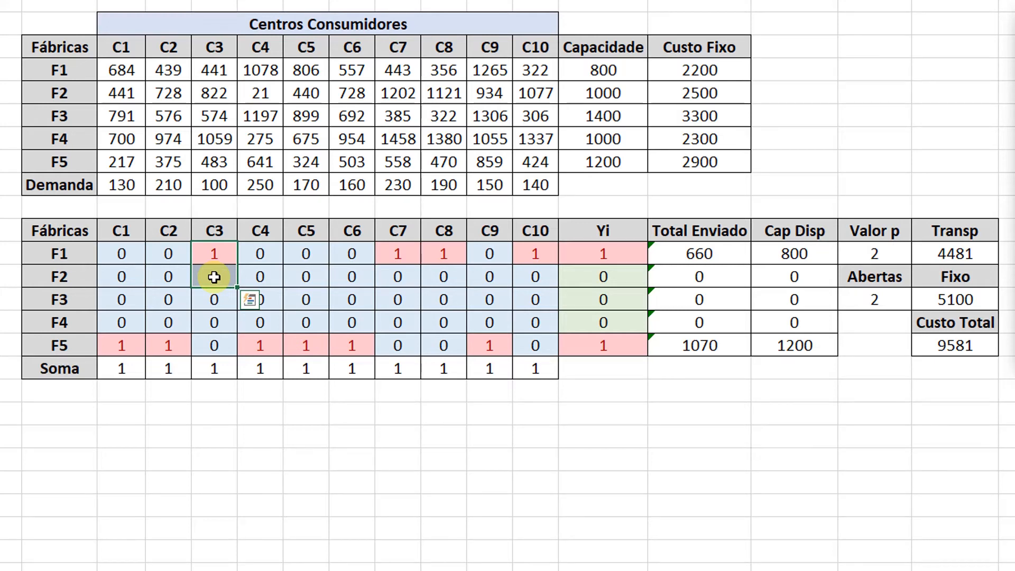
{"action": "left_click", "coordinate": [206, 259]}
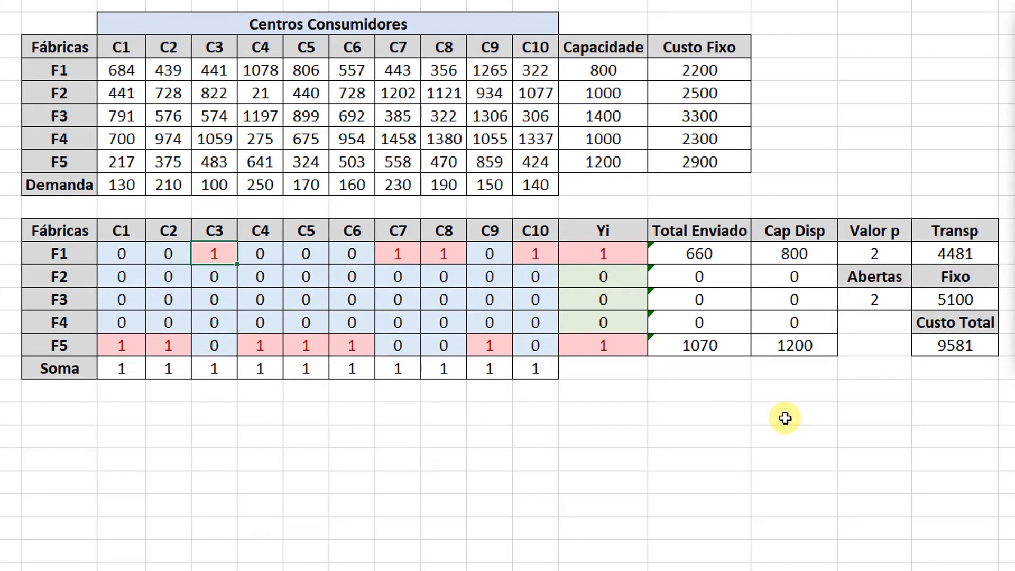
Set Valor p to 3 and examine factory F2's row in the re-solved model.
{"action": "left_click", "coordinate": [878, 255]}
{"action": "type", "text": "3"}
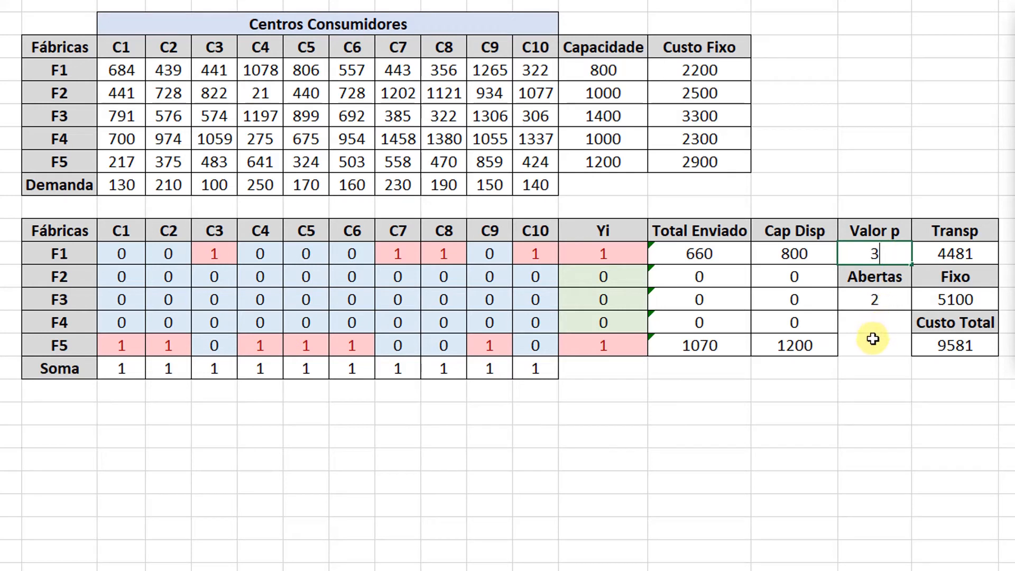
{"action": "key", "text": "Return"}
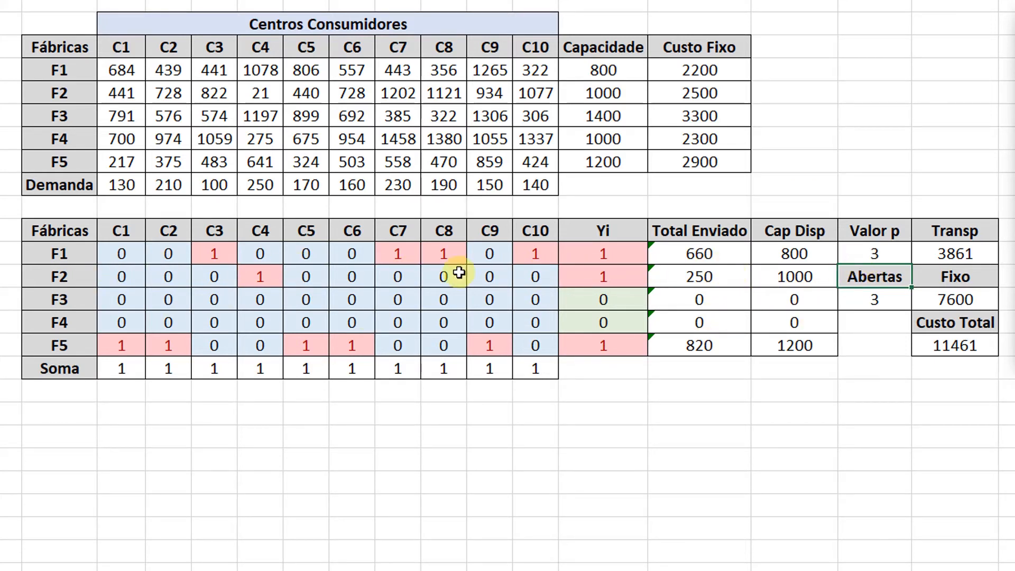
{"action": "left_click_drag", "start_coordinate": [71, 280], "coordinate": [600, 284]}
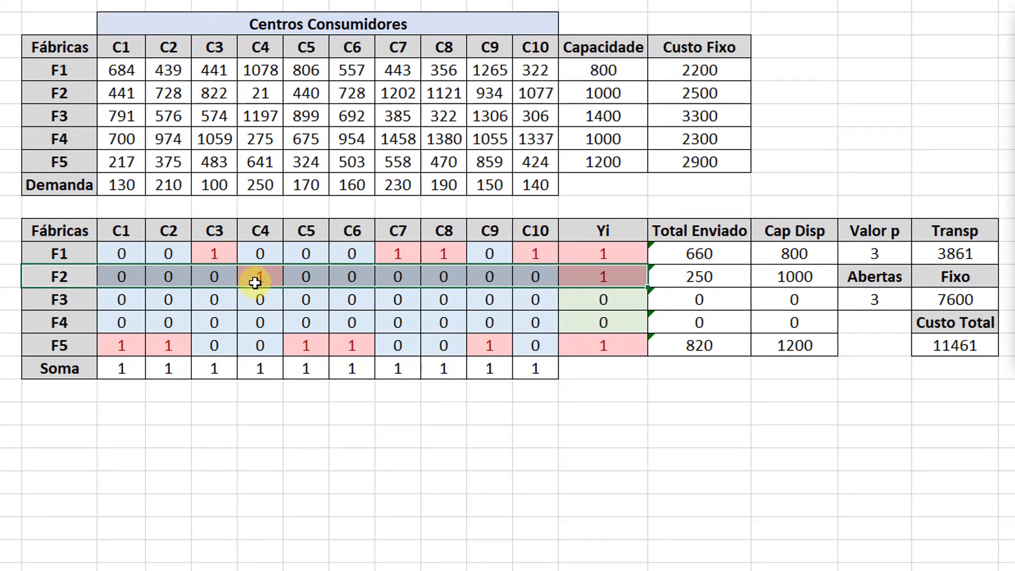
{"action": "left_click", "coordinate": [310, 315]}
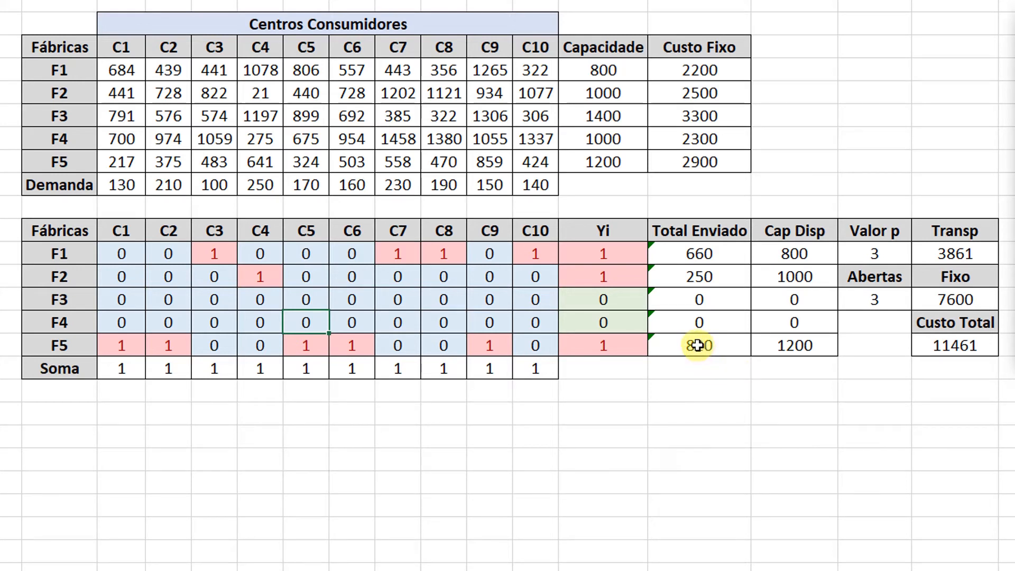
Copy the Total Enviado header and its first value cell below the solution table, and rename the copied header Q Min.
{"action": "left_click", "coordinate": [714, 231]}
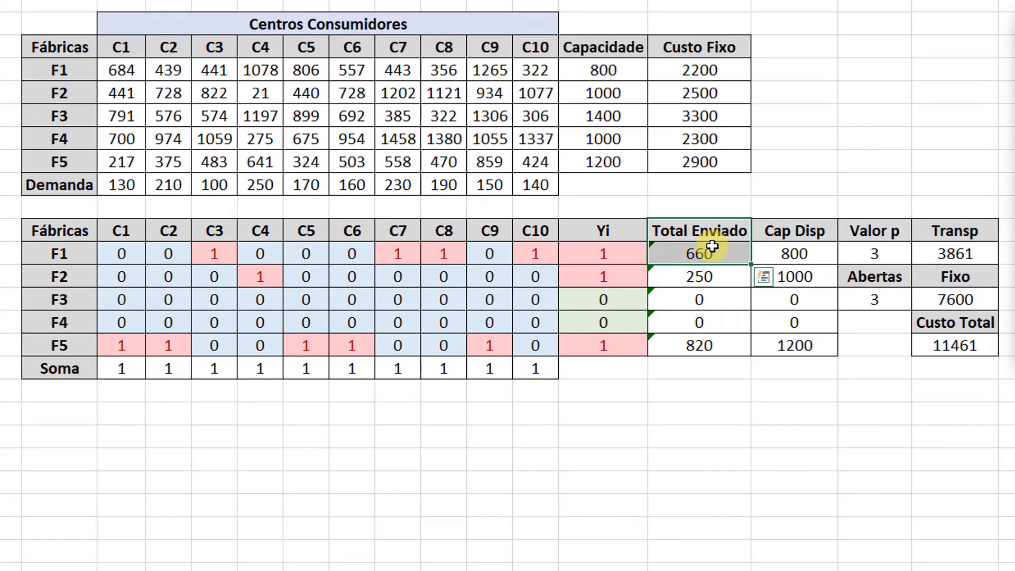
{"action": "key", "text": "ctrl+c"}
{"action": "left_click", "coordinate": [672, 390]}
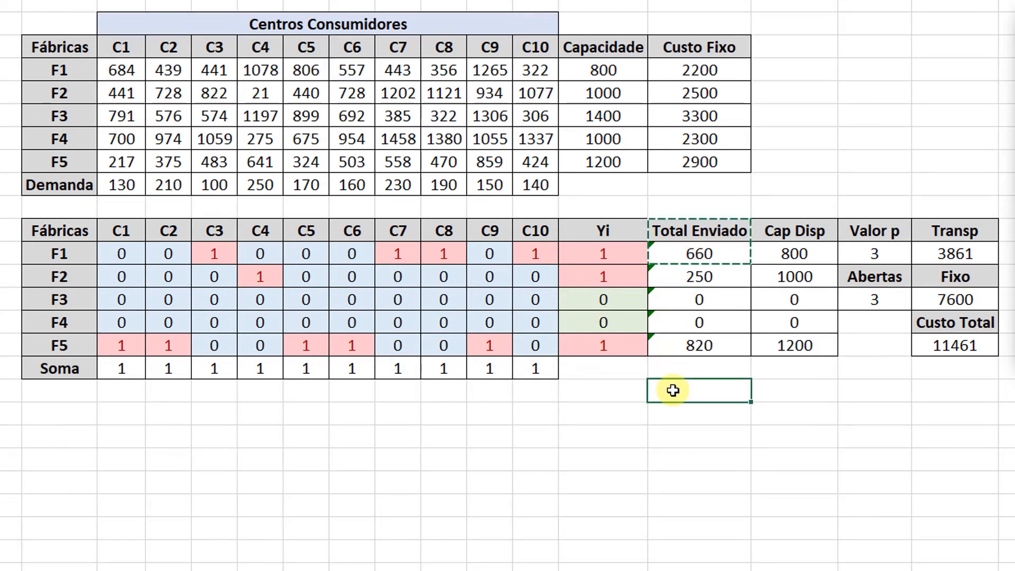
{"action": "key", "text": "ctrl+v"}
{"action": "type", "text": "Q"}
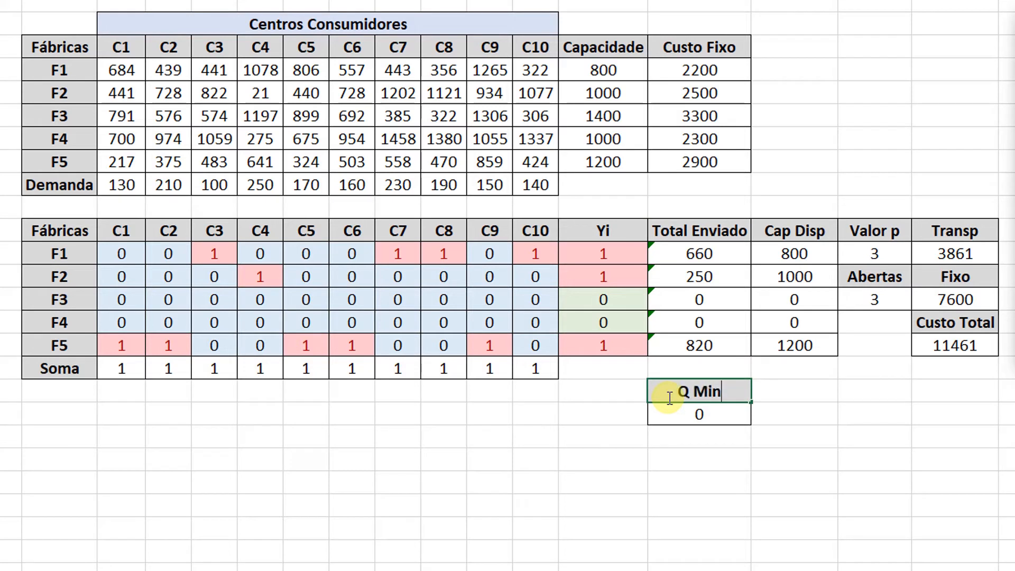
{"action": "key", "text": "Return"}
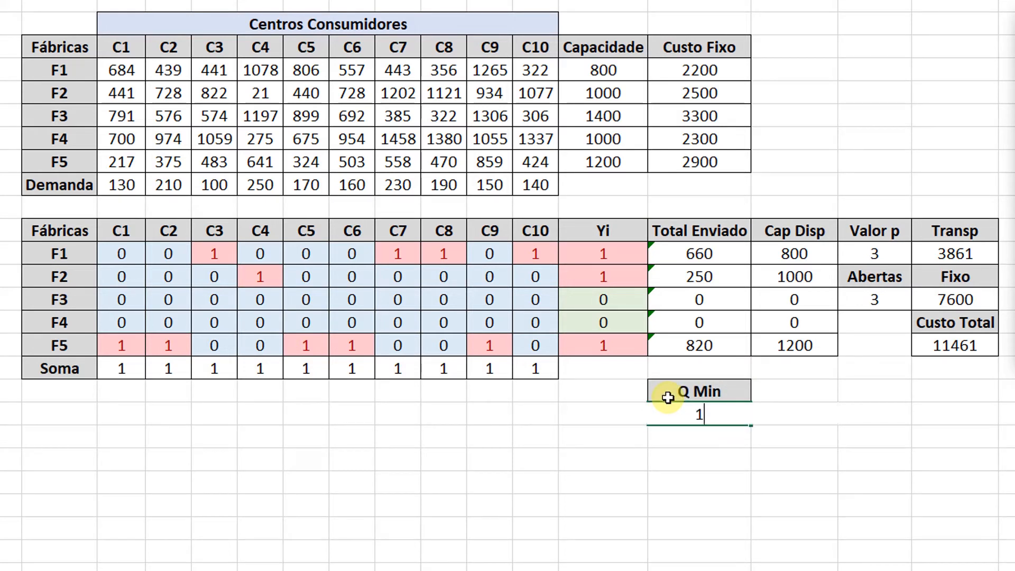
Set the value under the Q Min header to 2.
{"action": "type", "text": "2"}
{"action": "key", "text": "Return"}
{"action": "key", "text": "Return"}
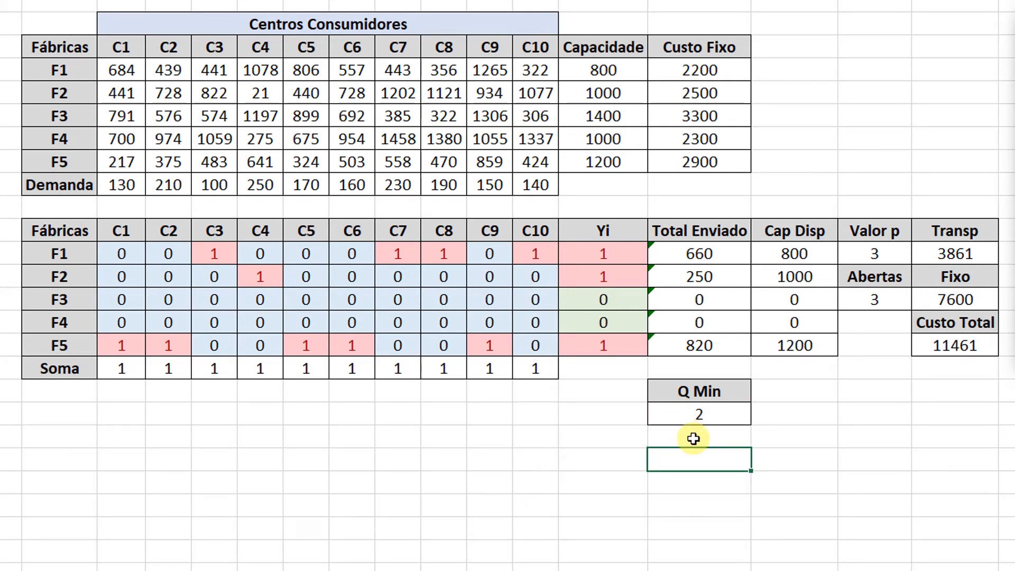
{"action": "key", "text": "Up"}
{"action": "key", "text": "Up"}
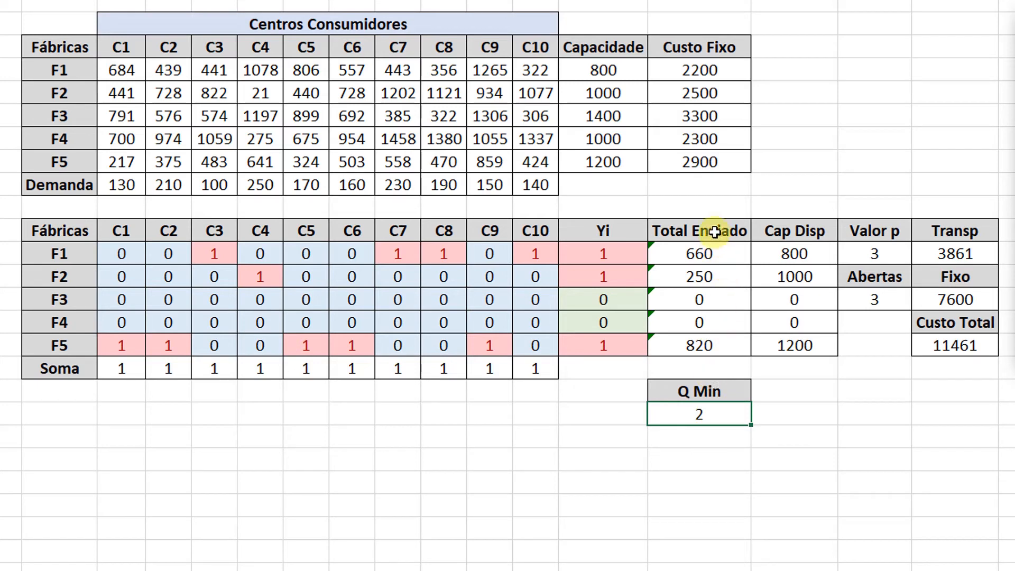
Insert blank cells before the Total Enviado block, from its header down to F5, shifting the existing cells right.
{"action": "left_click_drag", "start_coordinate": [715, 231], "coordinate": [696, 344]}
{"action": "right_click", "coordinate": [696, 344]}
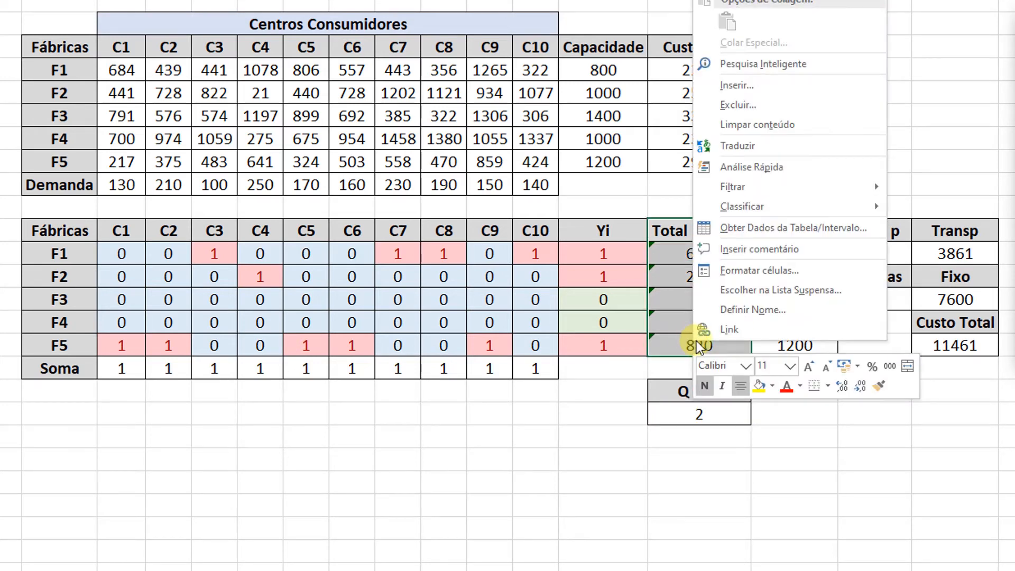
{"action": "left_click", "coordinate": [771, 89]}
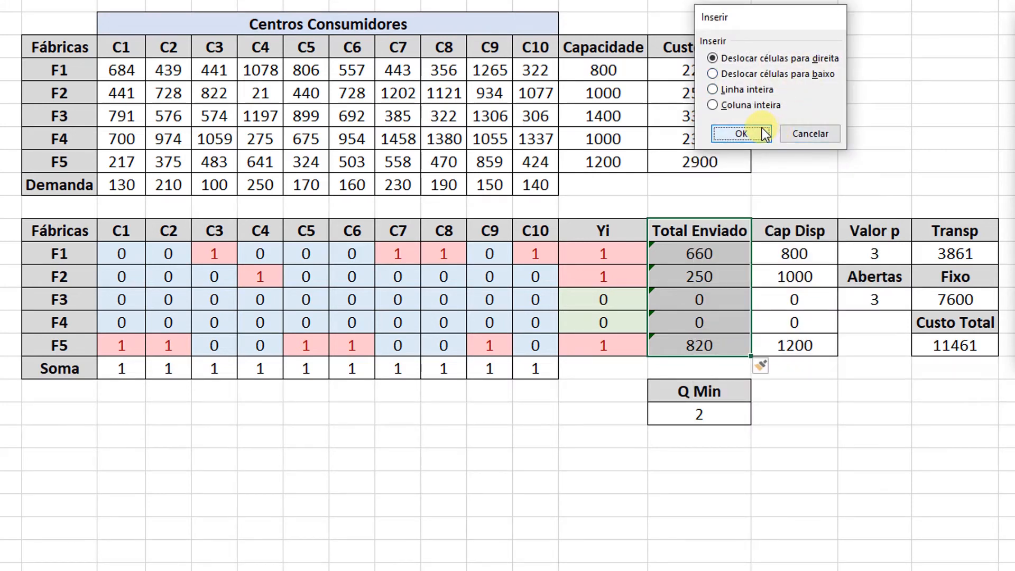
{"action": "left_click", "coordinate": [764, 132]}
Copy the Total Enviado block's formatting onto the inserted cells and fit the Total Enviado column width to its header.
{"action": "left_click_drag", "start_coordinate": [770, 229], "coordinate": [782, 348]}
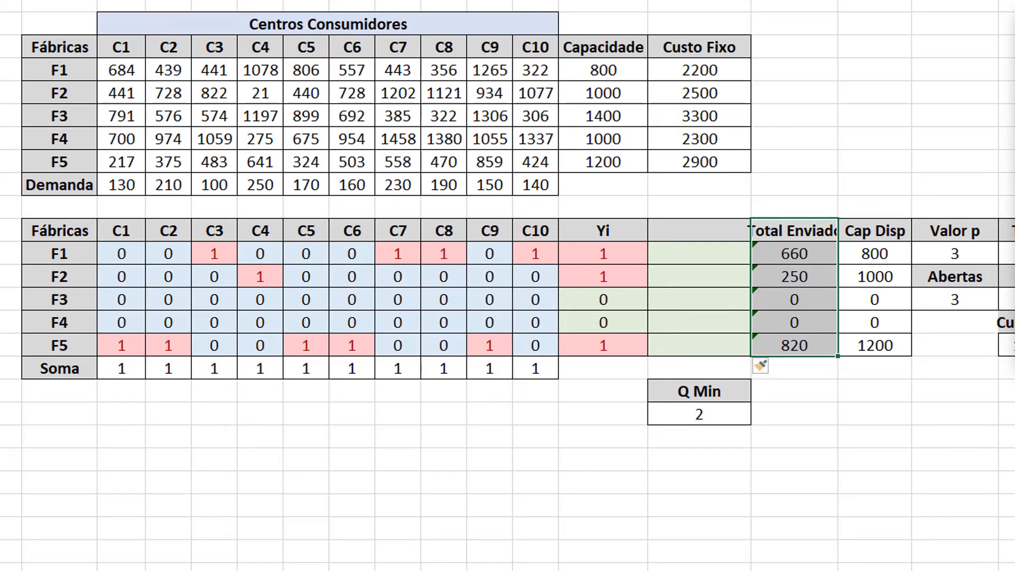
{"action": "key", "text": "ctrl+shift+c"}
{"action": "left_click", "coordinate": [695, 235]}
{"action": "left_click", "coordinate": [691, 279]}
{"action": "left_click", "coordinate": [796, 234]}
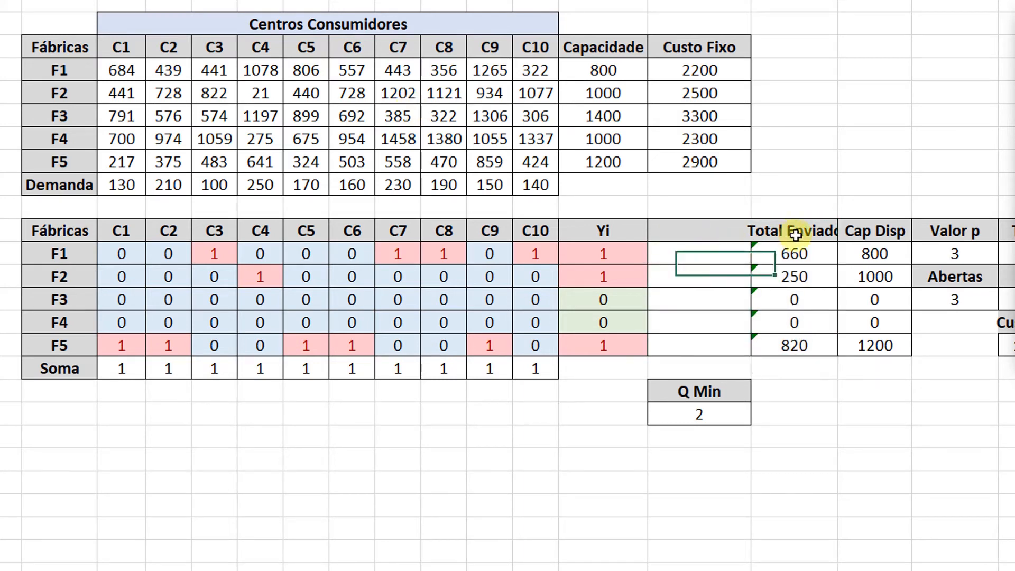
{"action": "left_click", "coordinate": [796, 235]}
{"action": "double_click", "coordinate": [838, 1]}
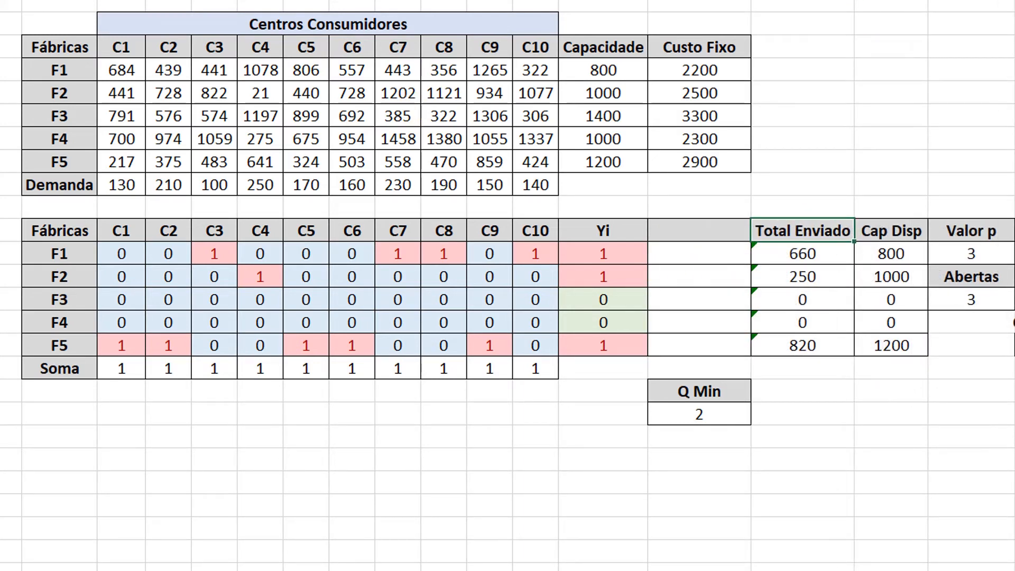
{"action": "left_click", "coordinate": [529, 569]}
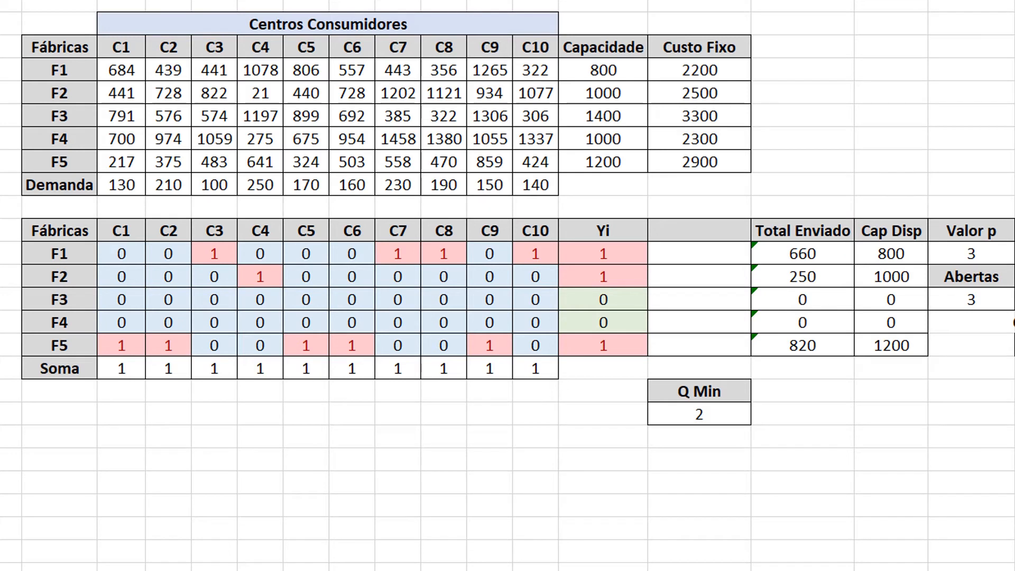
Title the blank column between Yi and Total Enviado as Soma.
{"action": "left_click", "coordinate": [700, 236]}
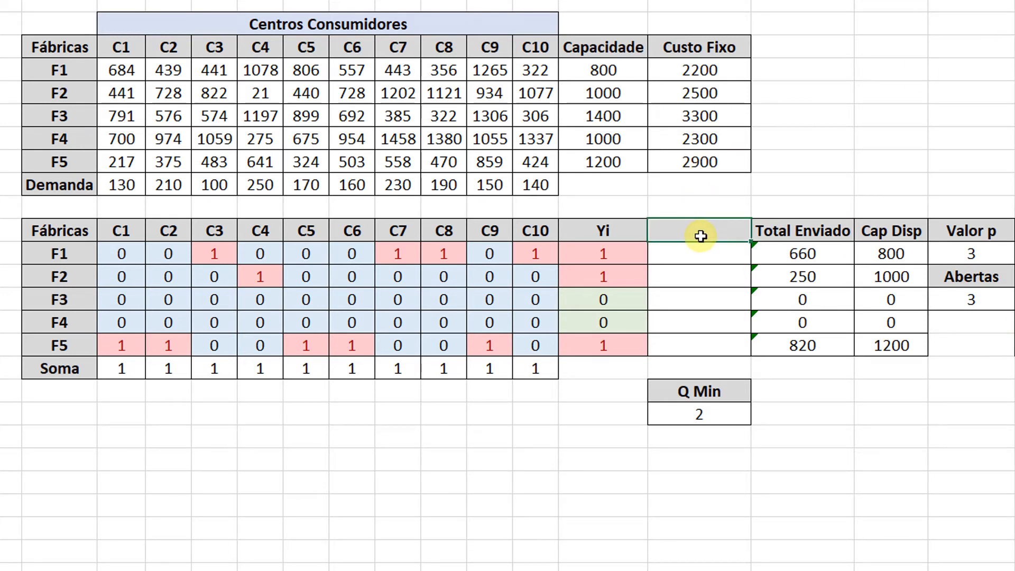
{"action": "type", "text": "Soma"}
{"action": "key", "text": "Return"}
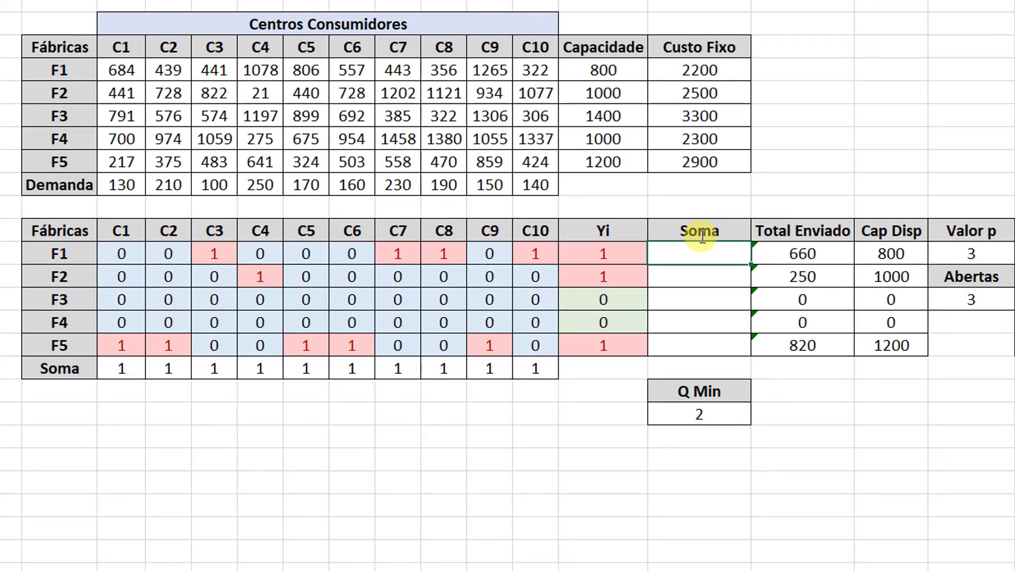
Sum F1's C1 to C10 allocations under Soma with =SOMA(C12:L12) and fill the formula down to F5.
{"action": "type", "text": "=so"}
{"action": "key", "text": "Tab"}
{"action": "key", "text": "Left"}
{"action": "key", "text": "Left"}
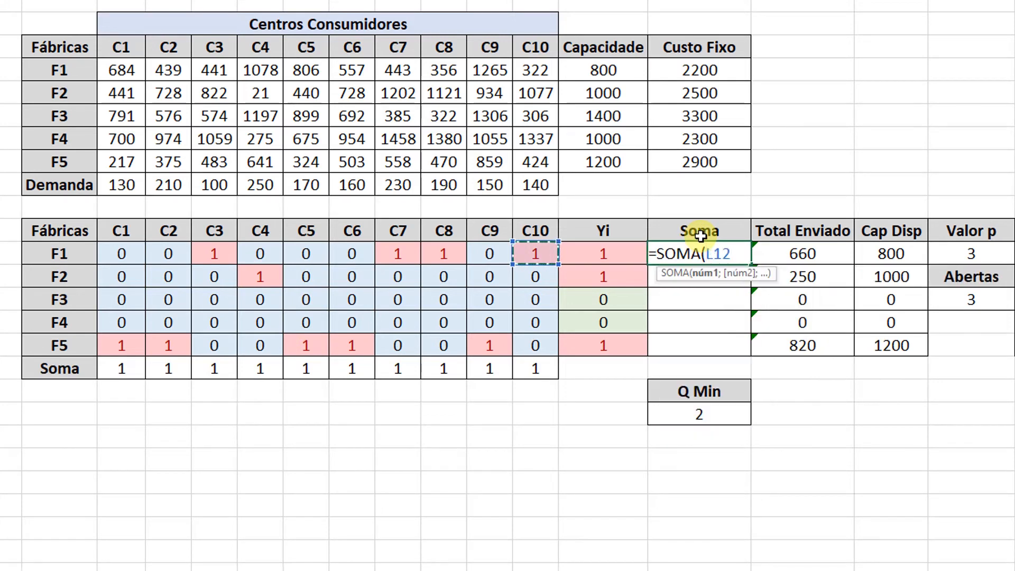
{"action": "key", "text": "ctrl+shift+Left"}
{"action": "key", "text": "shift+Right"}
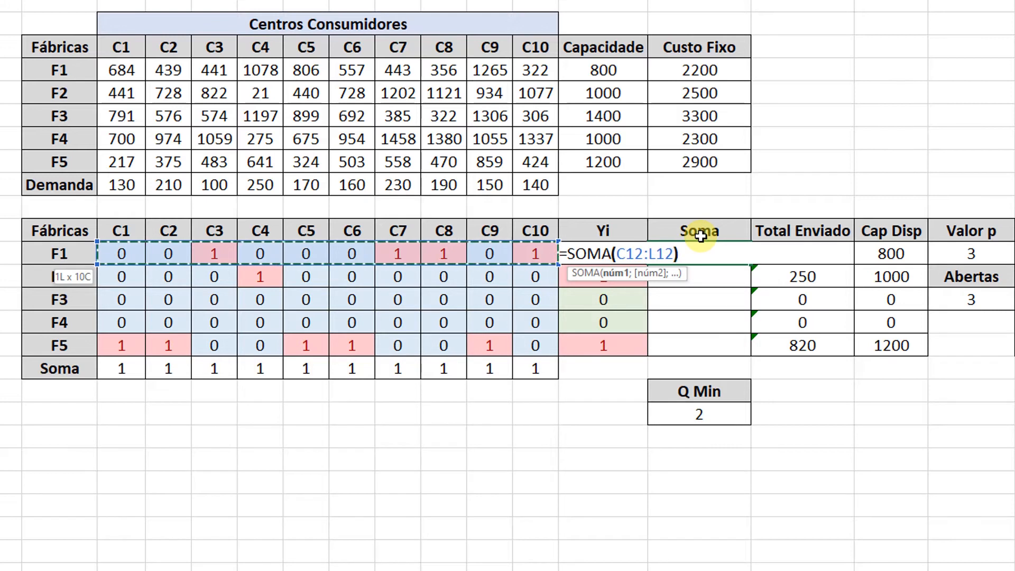
{"action": "key", "text": "ctrl+Return"}
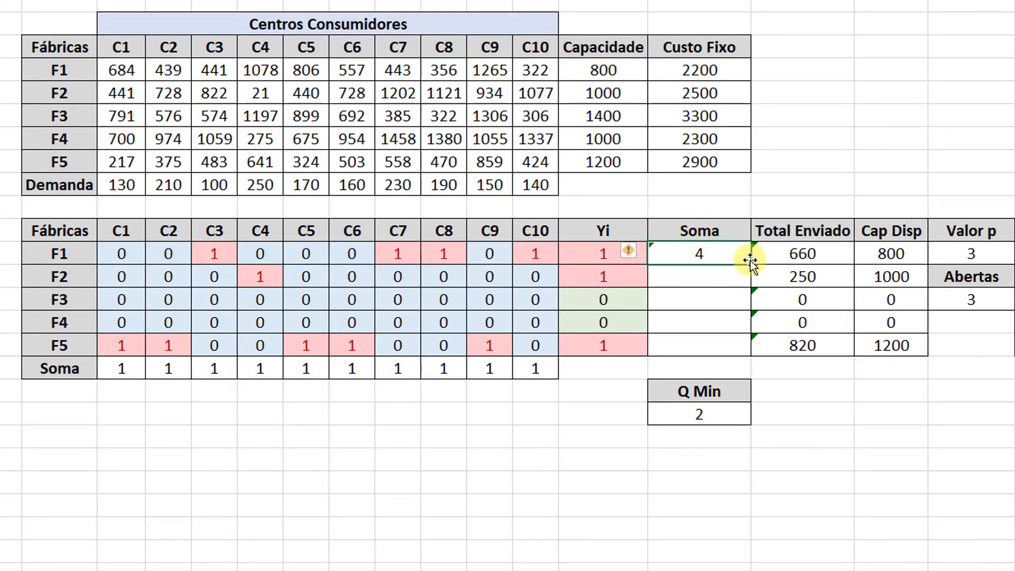
{"action": "left_click_drag", "start_coordinate": [751, 265], "coordinate": [739, 341]}
Check each factory's Soma value from F1 to F5 against the Q Min value.
{"action": "left_click", "coordinate": [721, 257]}
{"action": "left_click", "coordinate": [697, 276]}
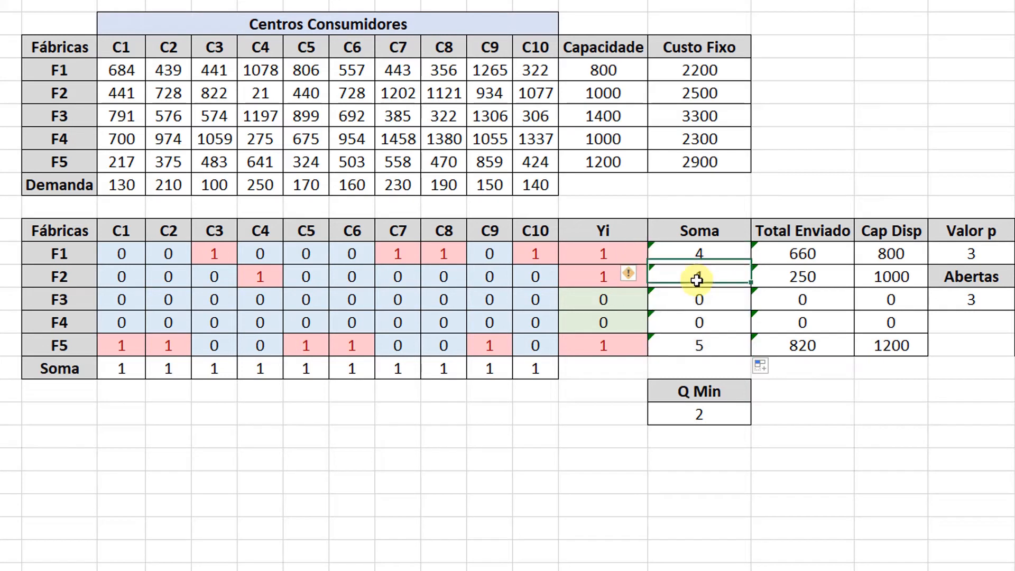
{"action": "left_click", "coordinate": [697, 297]}
{"action": "left_click", "coordinate": [695, 324]}
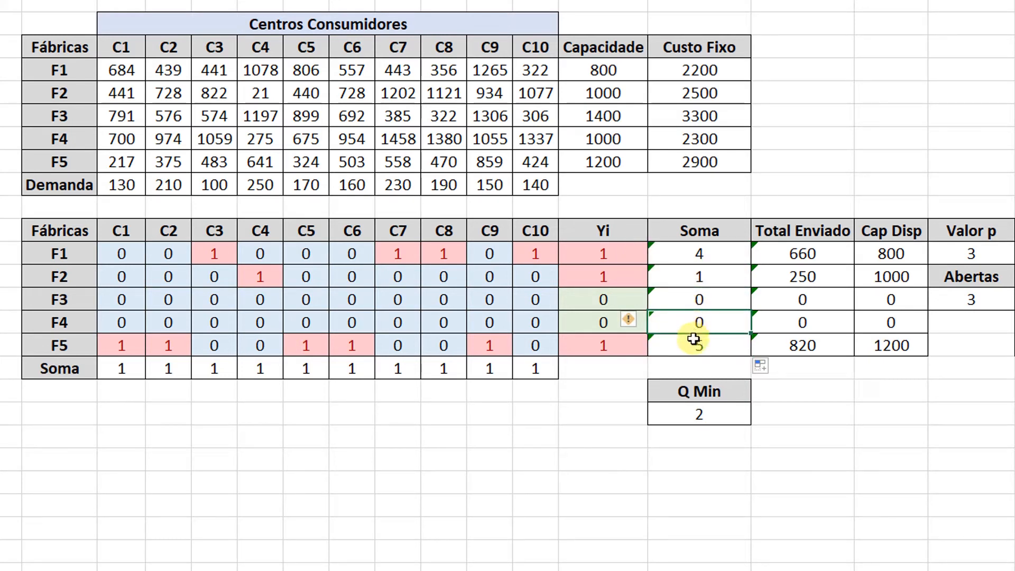
{"action": "left_click", "coordinate": [693, 339]}
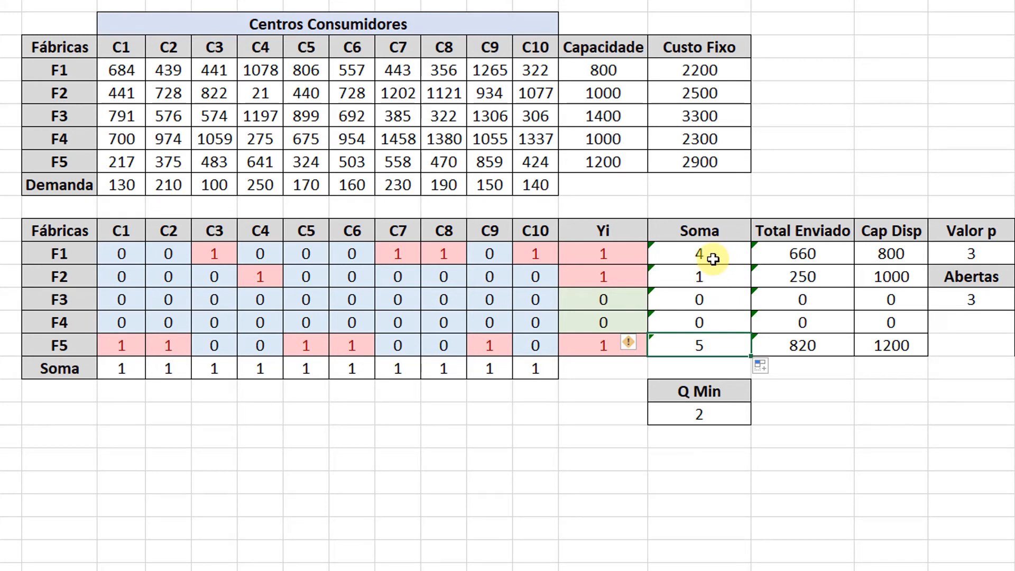
{"action": "left_click_drag", "start_coordinate": [709, 258], "coordinate": [694, 345]}
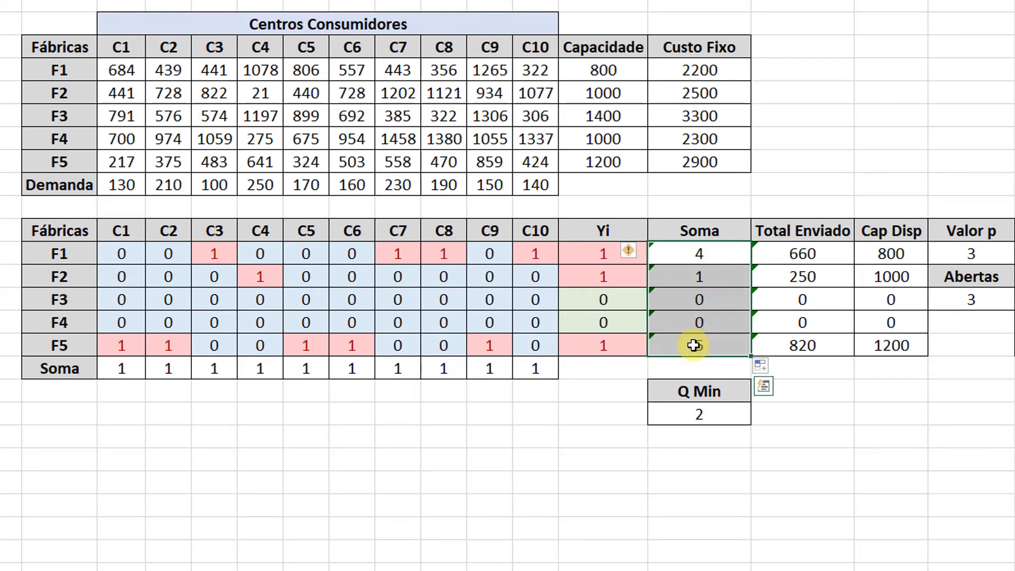
{"action": "left_click", "coordinate": [713, 417]}
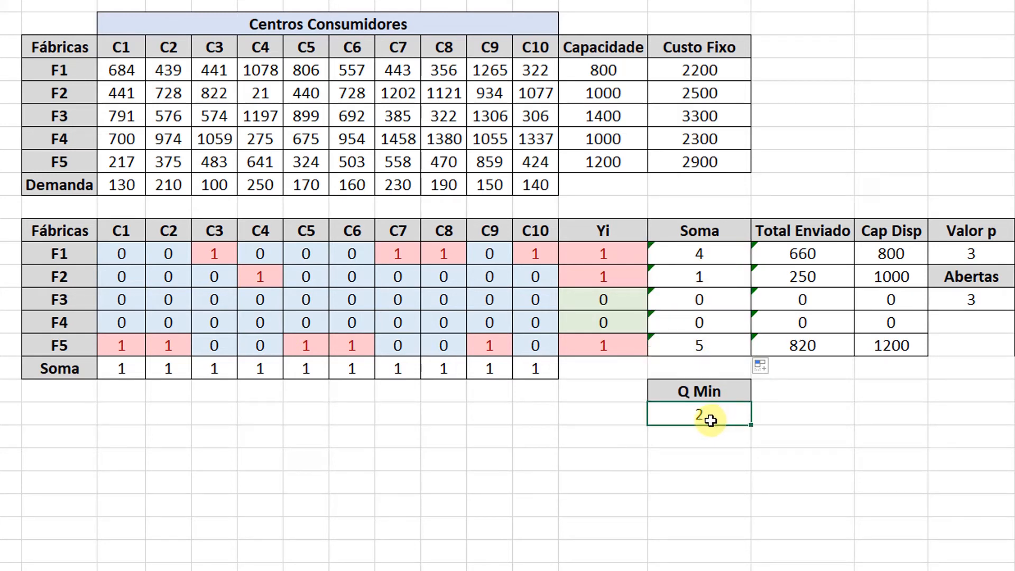
{"action": "left_click", "coordinate": [713, 256]}
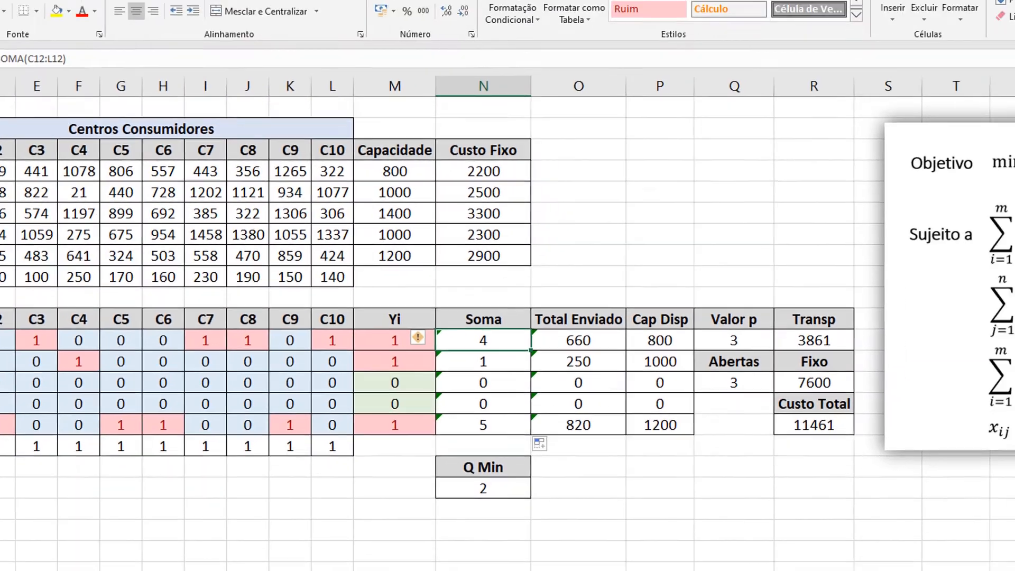
Add the Solver constraint $N$12:$N$16 >= $N$19, requiring every Soma value to reach Q Min, and close the Solver parameters.
{"action": "left_click", "coordinate": [56, 6]}
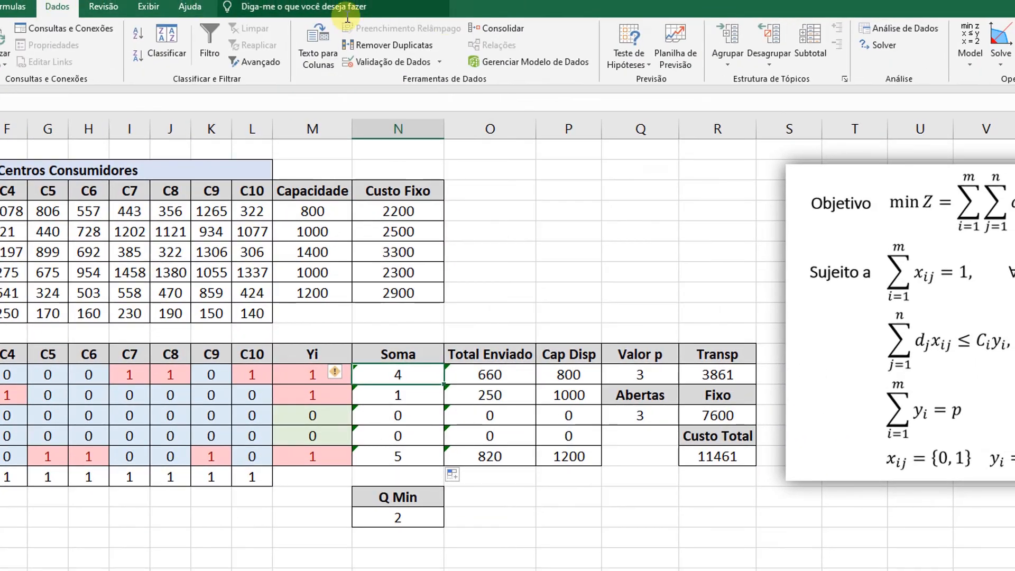
{"action": "left_click", "coordinate": [867, 46]}
{"action": "left_click_drag", "start_coordinate": [623, 208], "coordinate": [808, 183]}
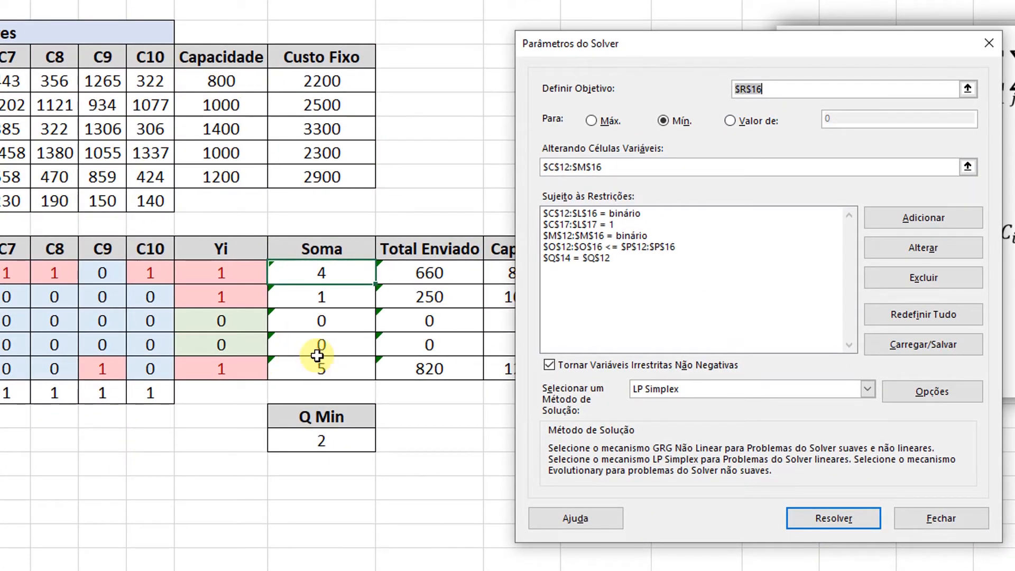
{"action": "left_click", "coordinate": [923, 222]}
{"action": "left_click_drag", "start_coordinate": [788, 257], "coordinate": [597, 97]}
{"action": "left_click_drag", "start_coordinate": [324, 272], "coordinate": [315, 365]}
{"action": "left_click", "coordinate": [596, 153]}
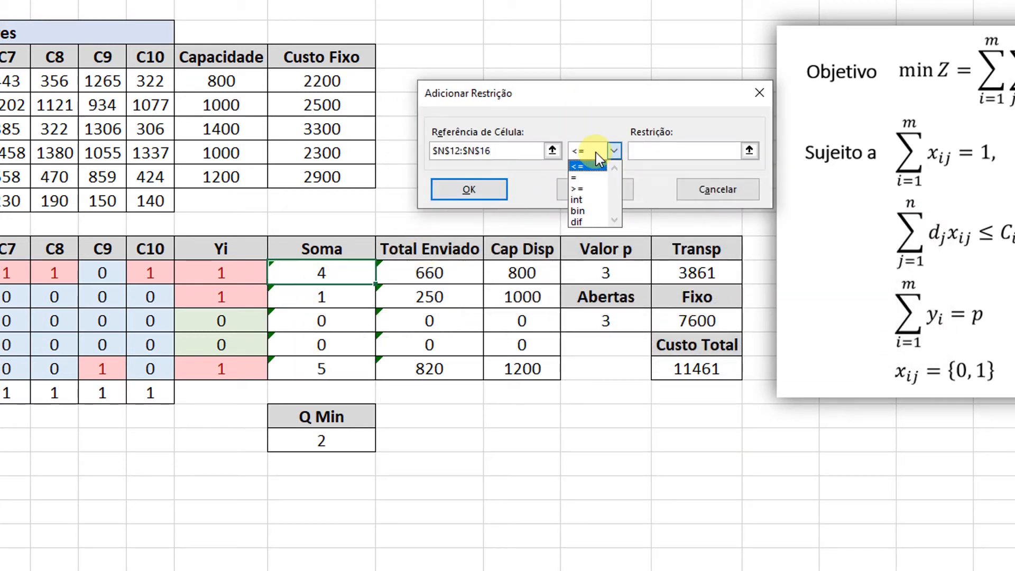
{"action": "left_click", "coordinate": [586, 188]}
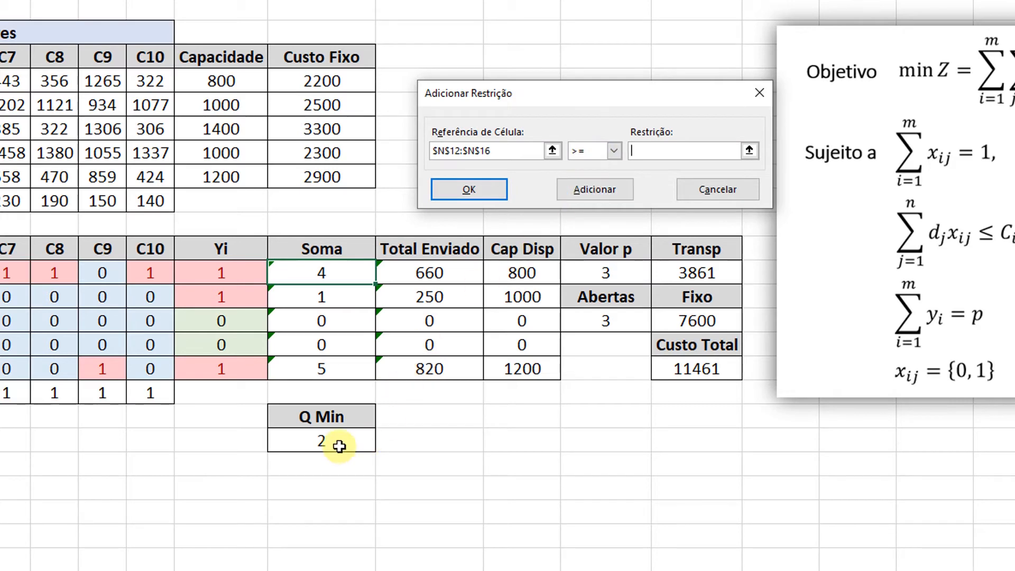
{"action": "left_click", "coordinate": [339, 445]}
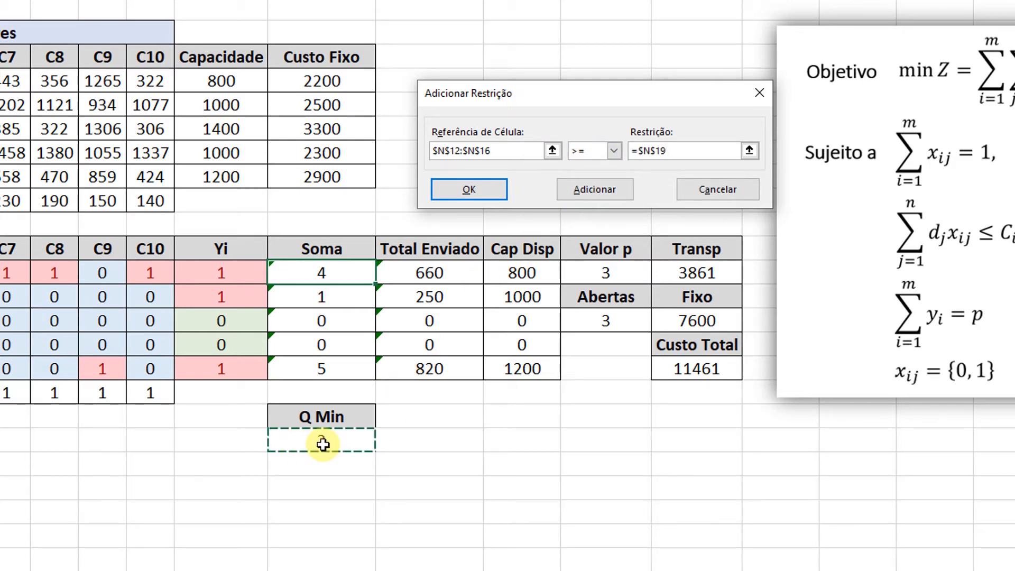
{"action": "left_click", "coordinate": [478, 194]}
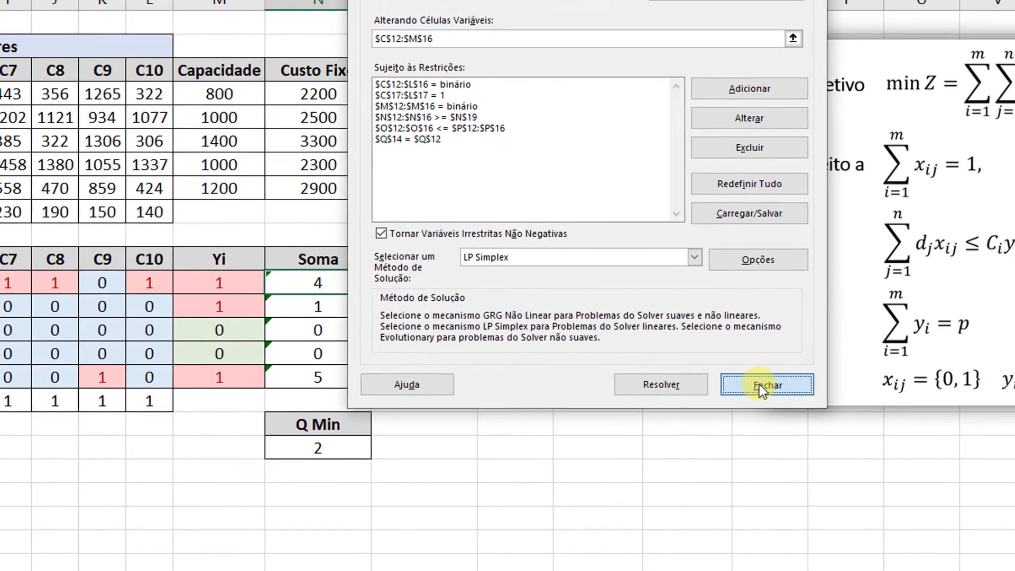
{"action": "left_click", "coordinate": [912, 375]}
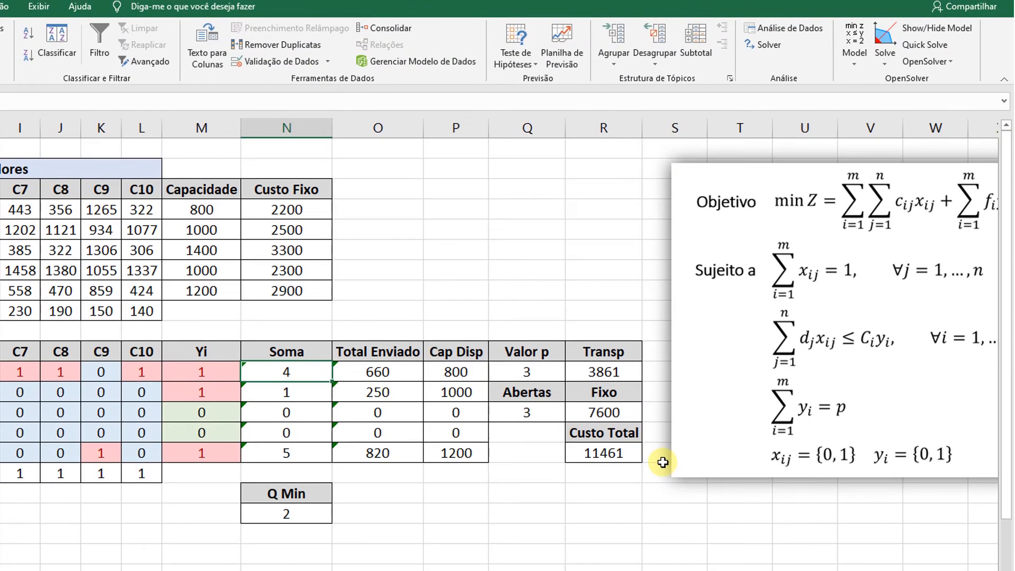
Solve the model with OpenSolver and compare the resulting Soma values with Q Min and Valor p.
{"action": "left_click", "coordinate": [880, 44]}
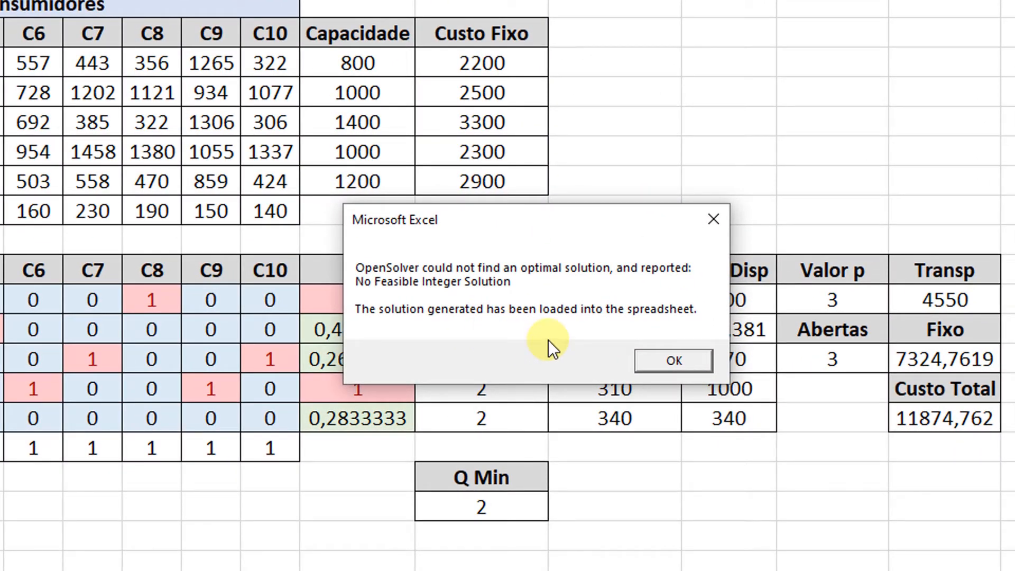
{"action": "left_click", "coordinate": [661, 354]}
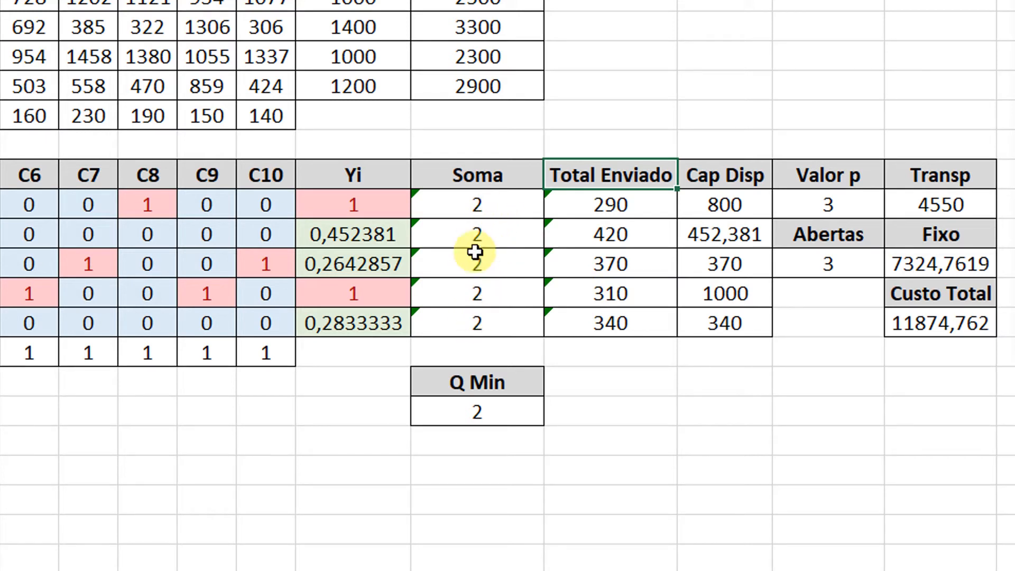
{"action": "left_click_drag", "start_coordinate": [471, 204], "coordinate": [490, 319]}
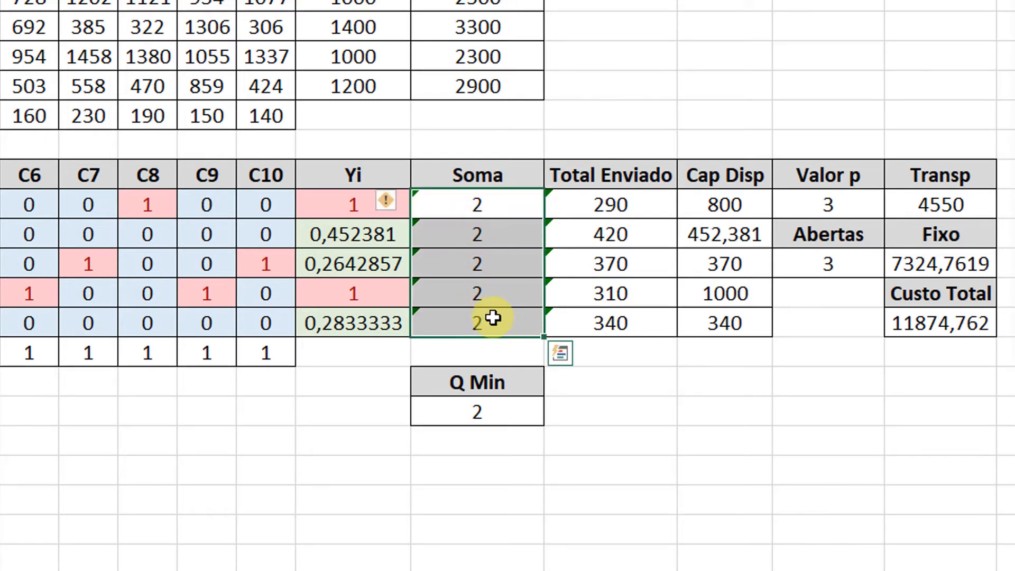
{"action": "left_click", "coordinate": [479, 413]}
{"action": "type", "text": "2"}
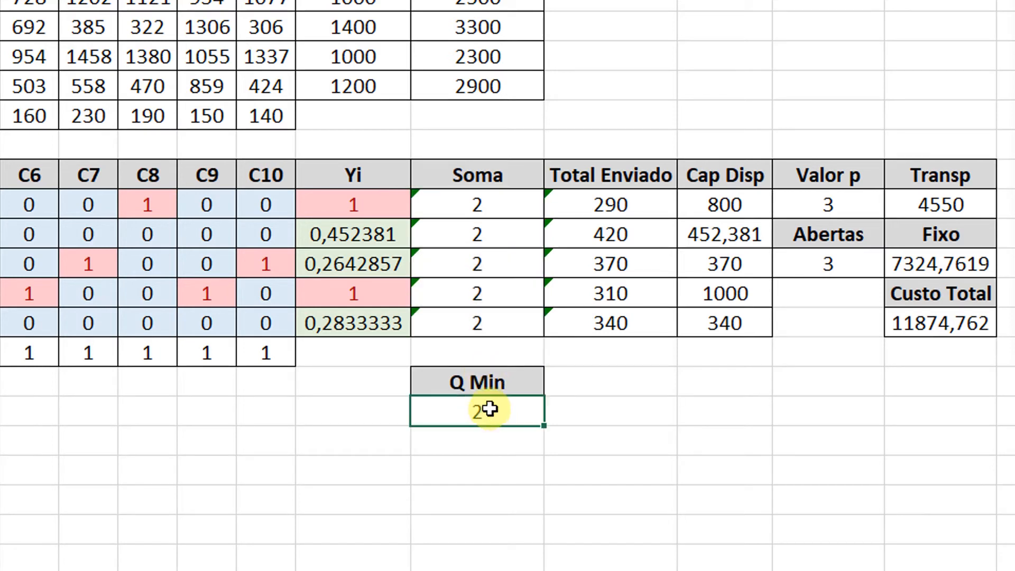
{"action": "left_click", "coordinate": [847, 208]}
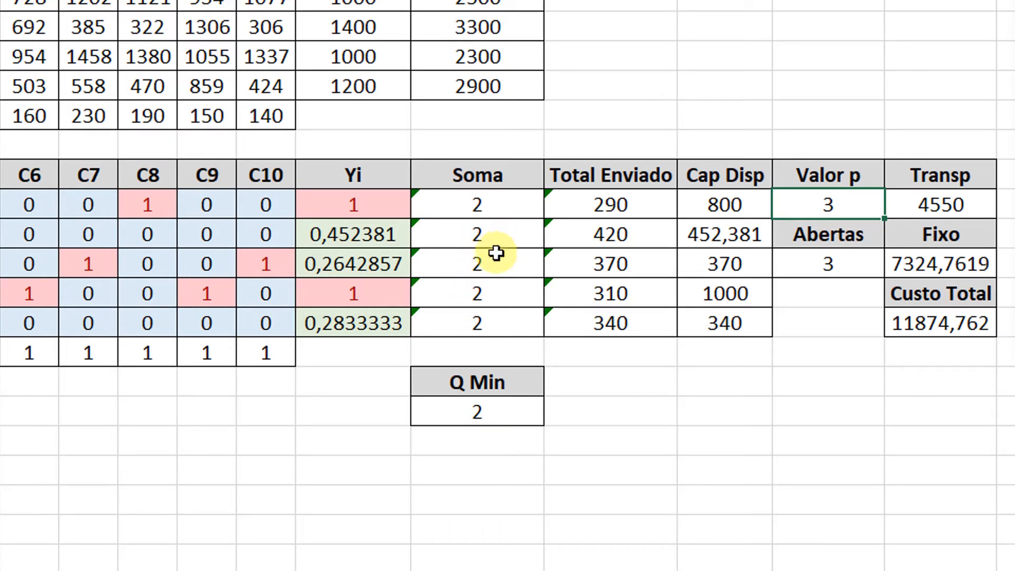
Insert a new column between Soma and Total Enviado and title it Min.
{"action": "right_click", "coordinate": [625, 1]}
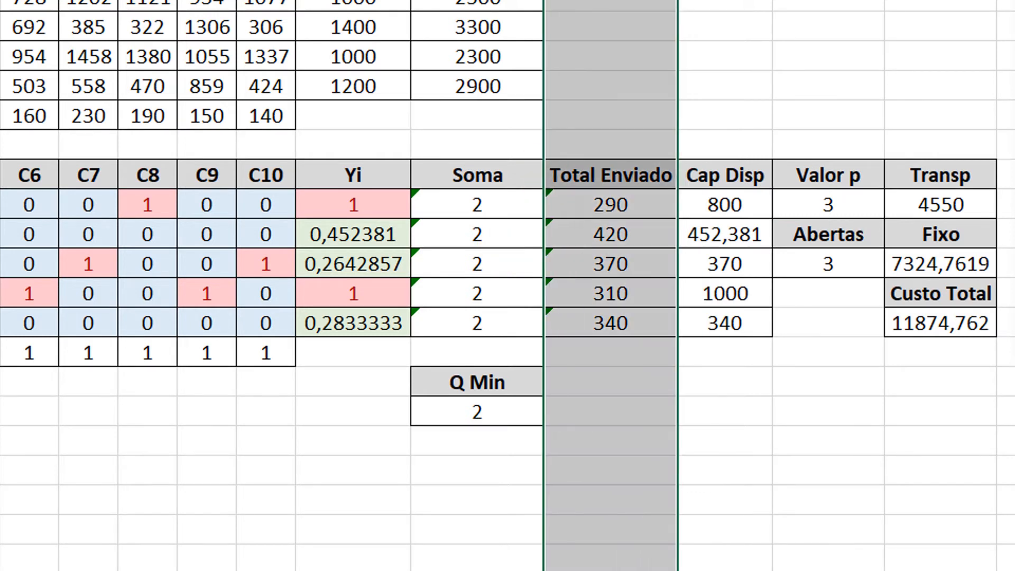
{"action": "left_click", "coordinate": [671, 4]}
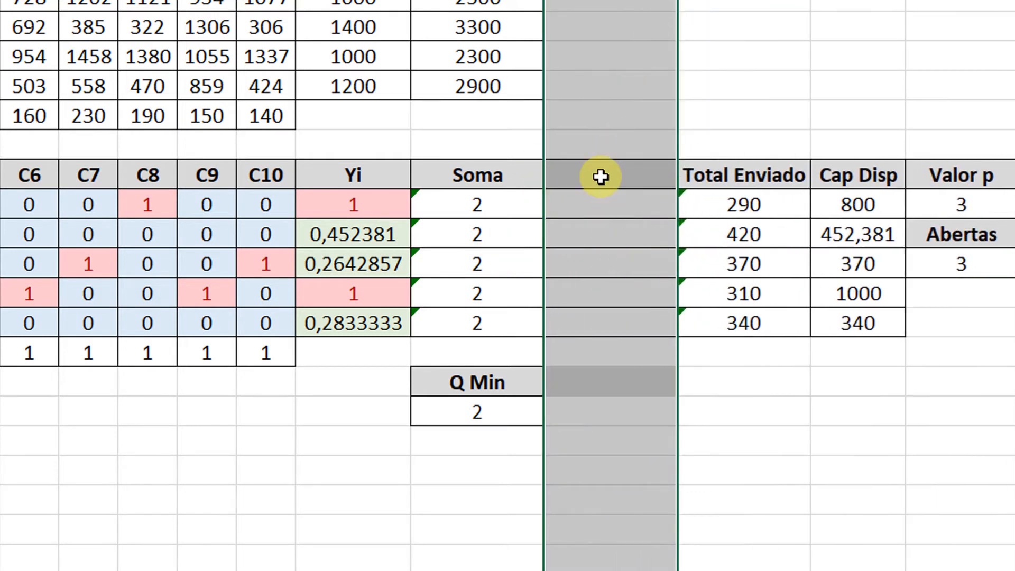
{"action": "left_click", "coordinate": [601, 174]}
{"action": "type", "text": "Min"}
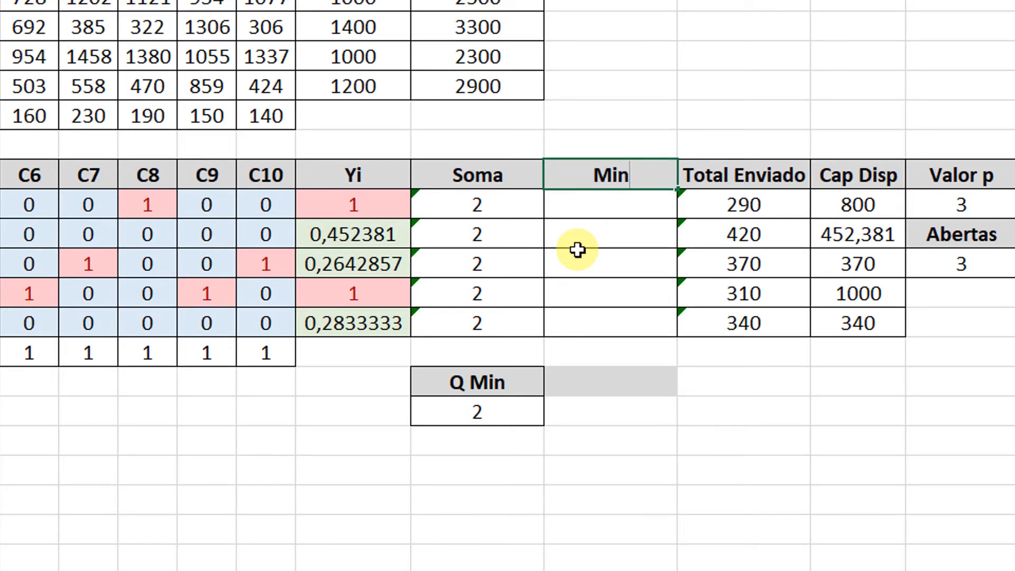
{"action": "key", "text": "Return"}
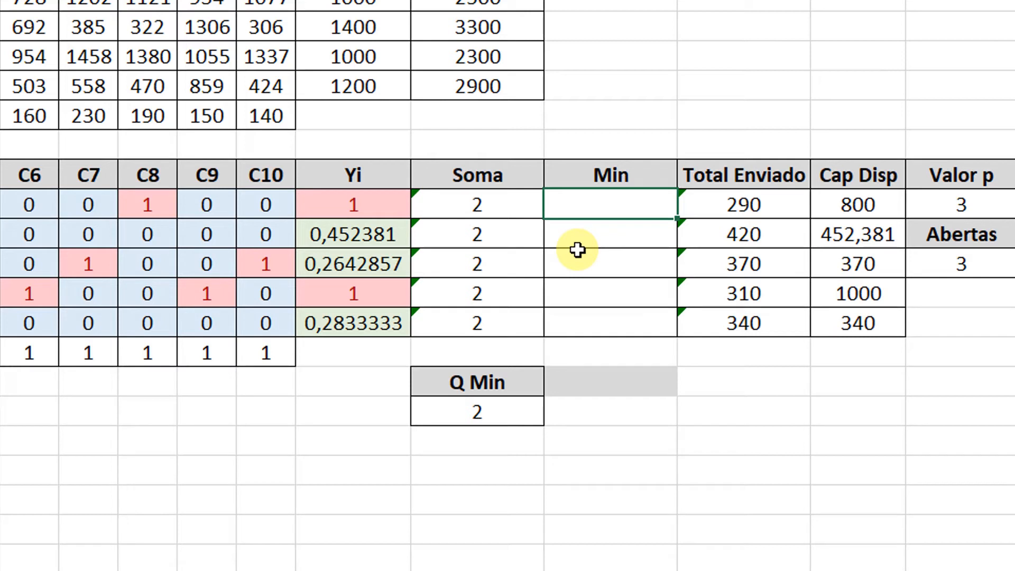
Calculate Min for F1 as Q Min times its Yi with =$N$19*M12, and fill the formula down through F5.
{"action": "type", "text": "="}
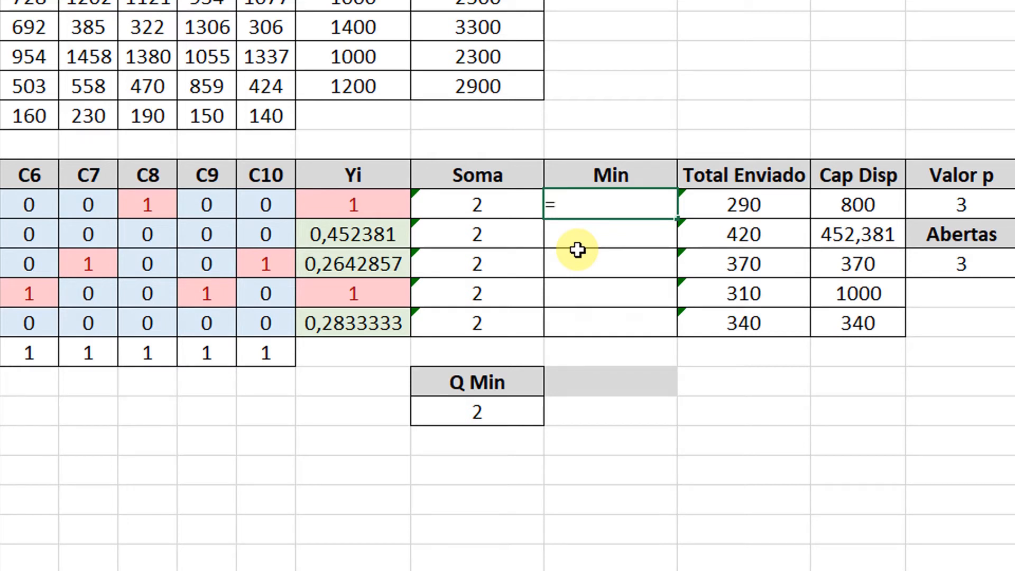
{"action": "left_click", "coordinate": [465, 412]}
{"action": "type", "text": "*"}
{"action": "left_click", "coordinate": [362, 204]}
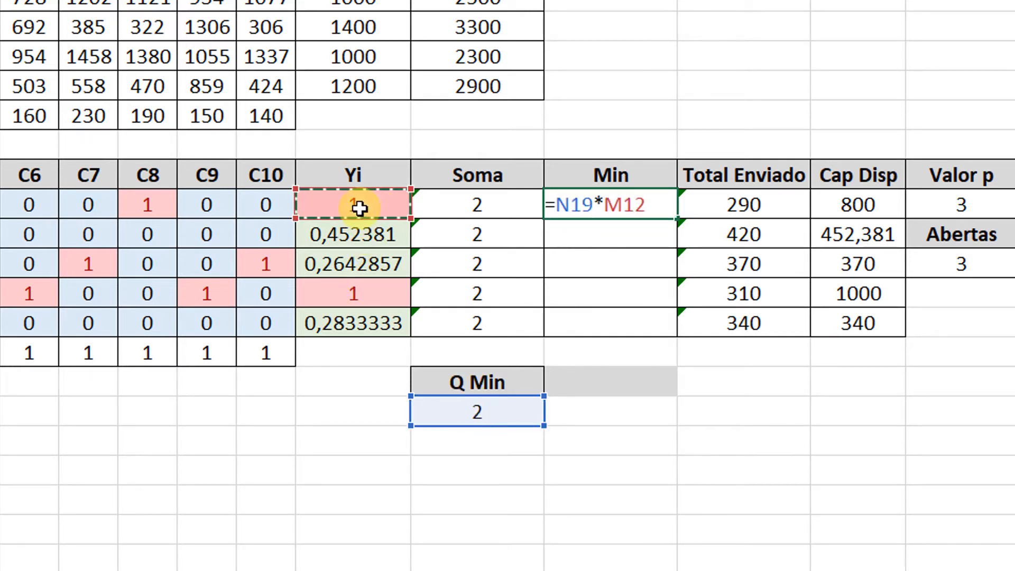
{"action": "left_click", "coordinate": [575, 204]}
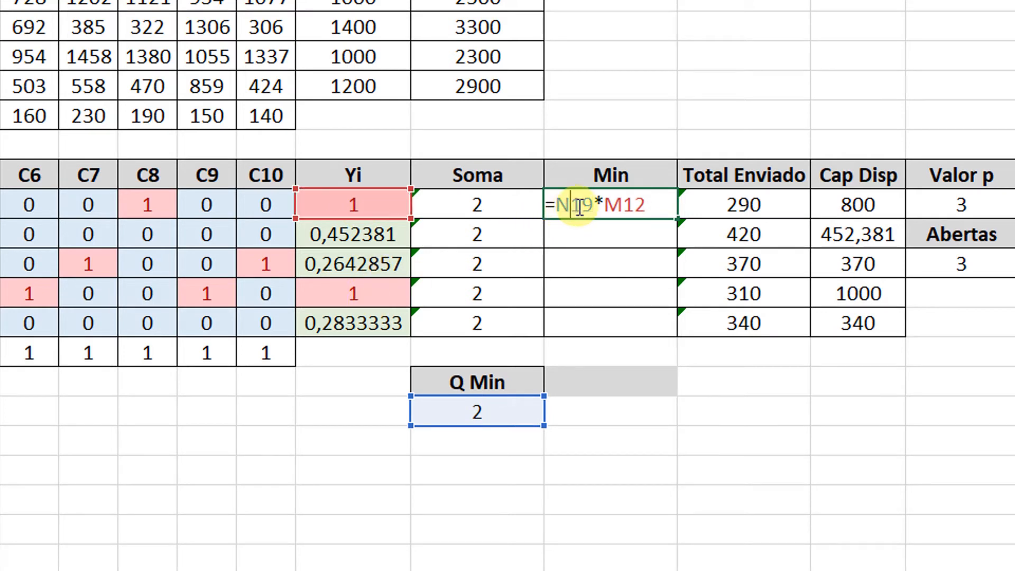
{"action": "key", "text": "F4"}
{"action": "key", "text": "Return"}
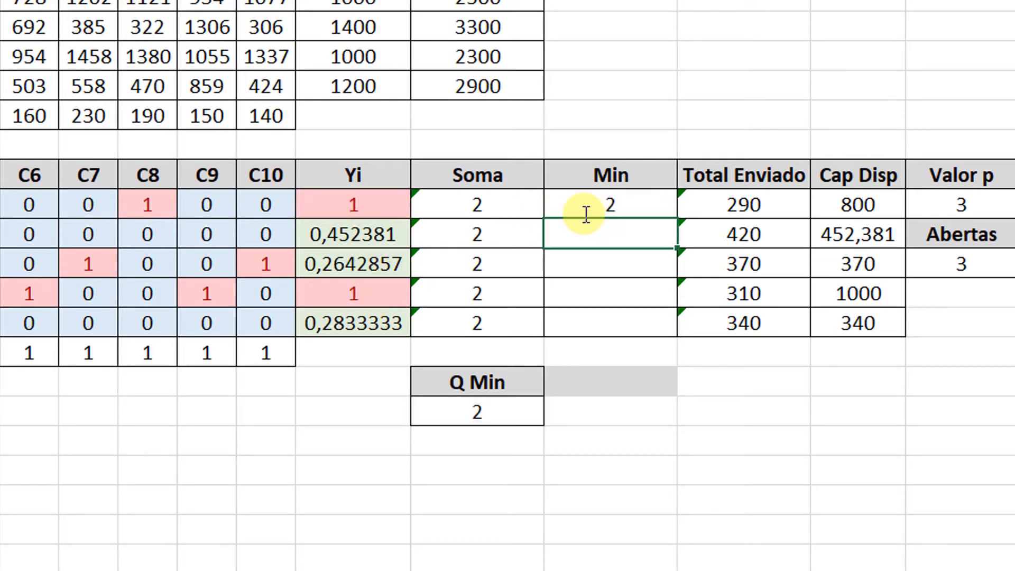
{"action": "left_click", "coordinate": [576, 209]}
{"action": "left_click_drag", "start_coordinate": [676, 218], "coordinate": [656, 328]}
{"action": "left_click", "coordinate": [594, 255]}
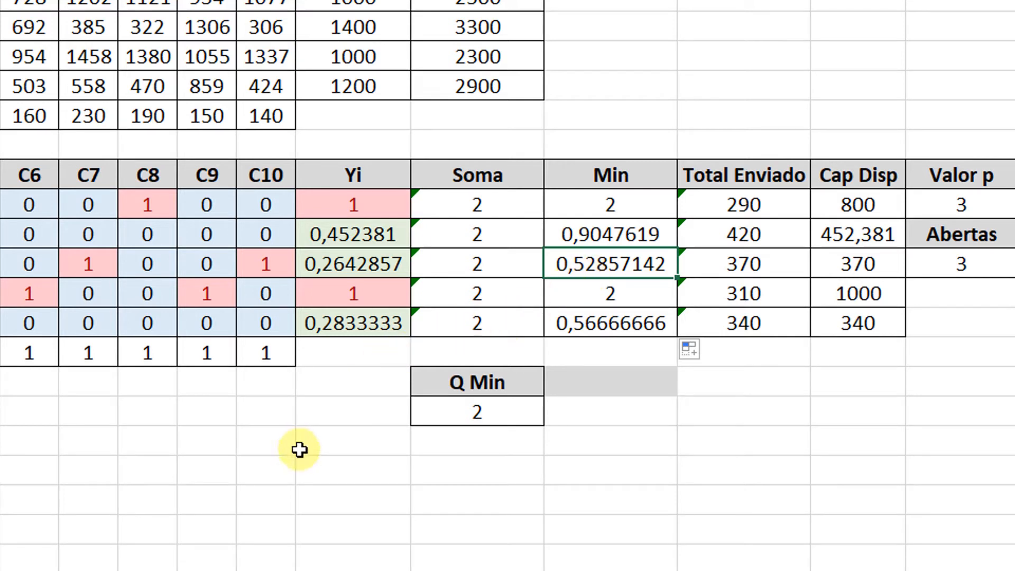
Remove the grey fill from the empty cell beside the Q Min heading by applying a blank cell's formatting.
{"action": "left_click", "coordinate": [317, 448]}
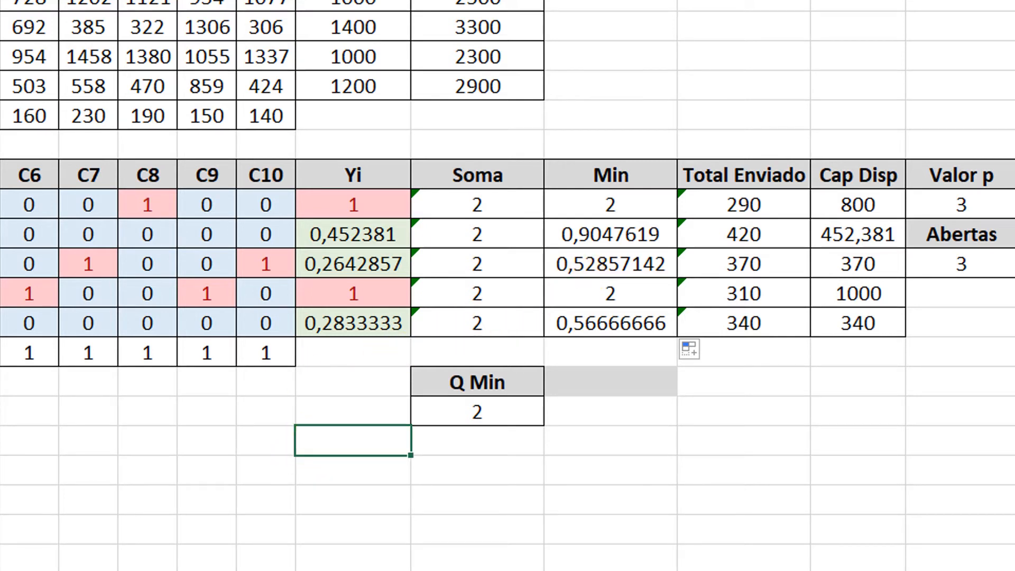
{"action": "left_click", "coordinate": [600, 384]}
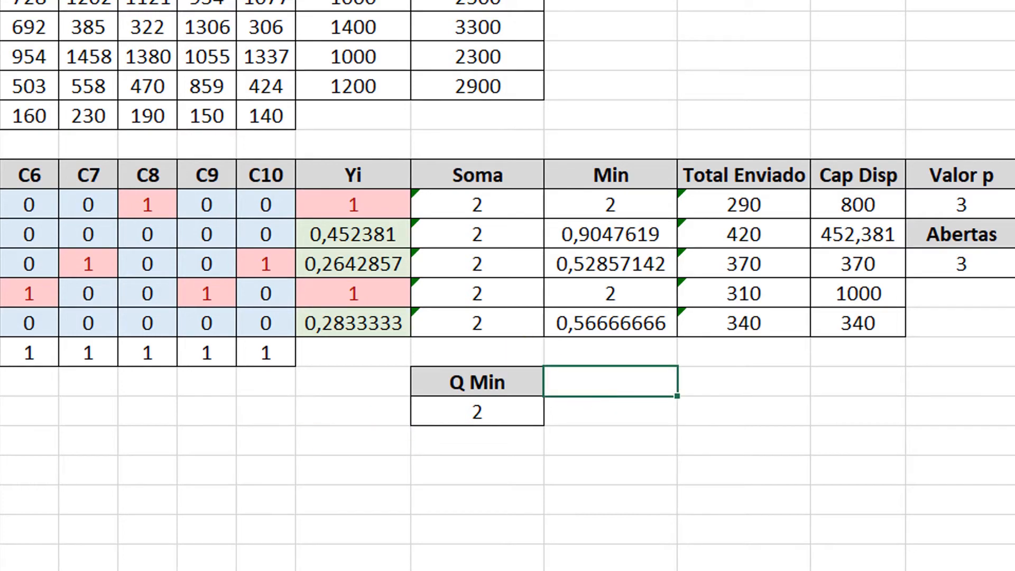
{"action": "left_click", "coordinate": [825, 236]}
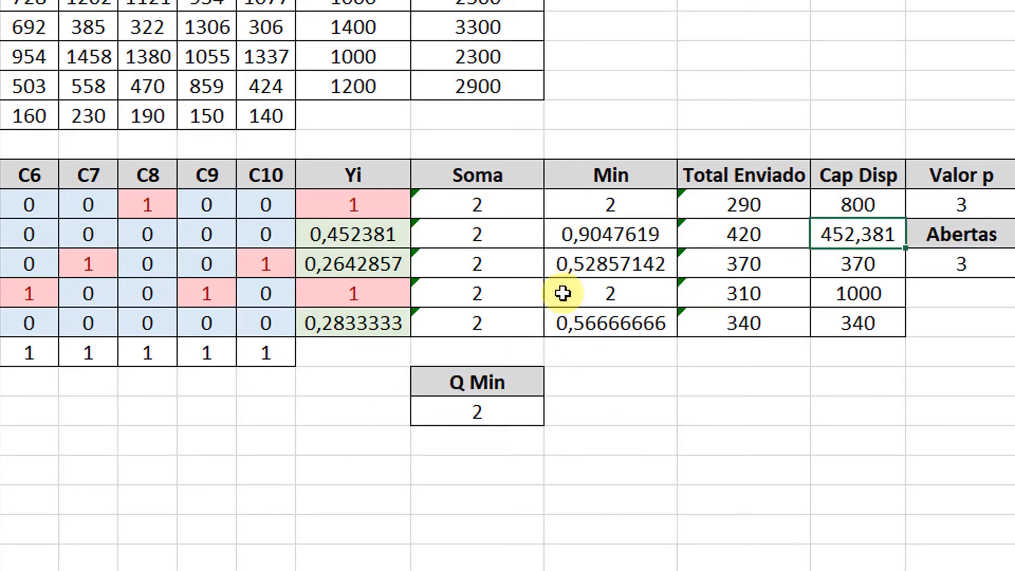
{"action": "left_click", "coordinate": [465, 425]}
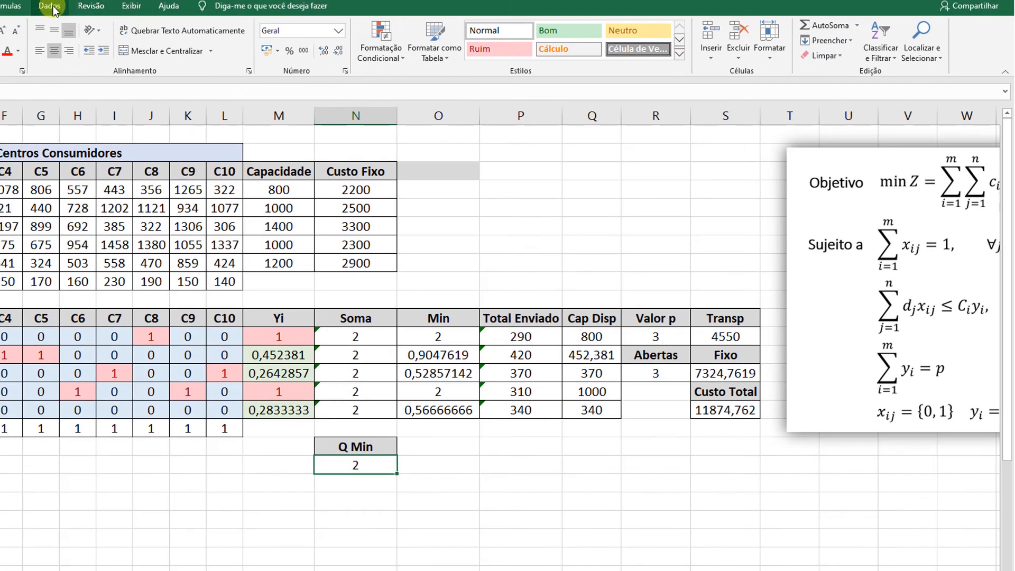
Delete the constraint $N$12:$N$16 >= $N$19 from the Solver parameters.
{"action": "left_click", "coordinate": [53, 9]}
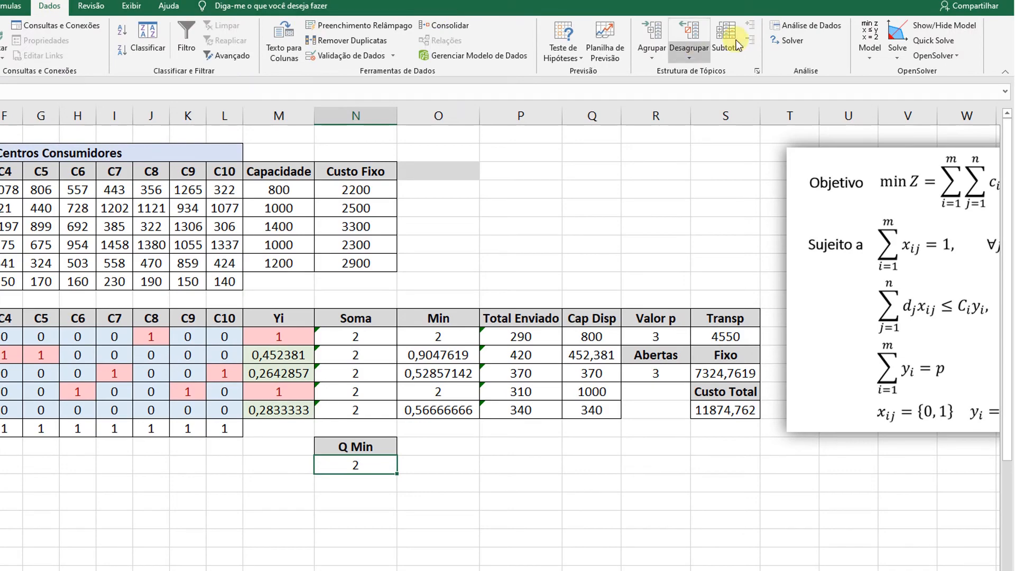
{"action": "left_click", "coordinate": [791, 41]}
{"action": "left_click_drag", "start_coordinate": [586, 55], "coordinate": [705, 129]}
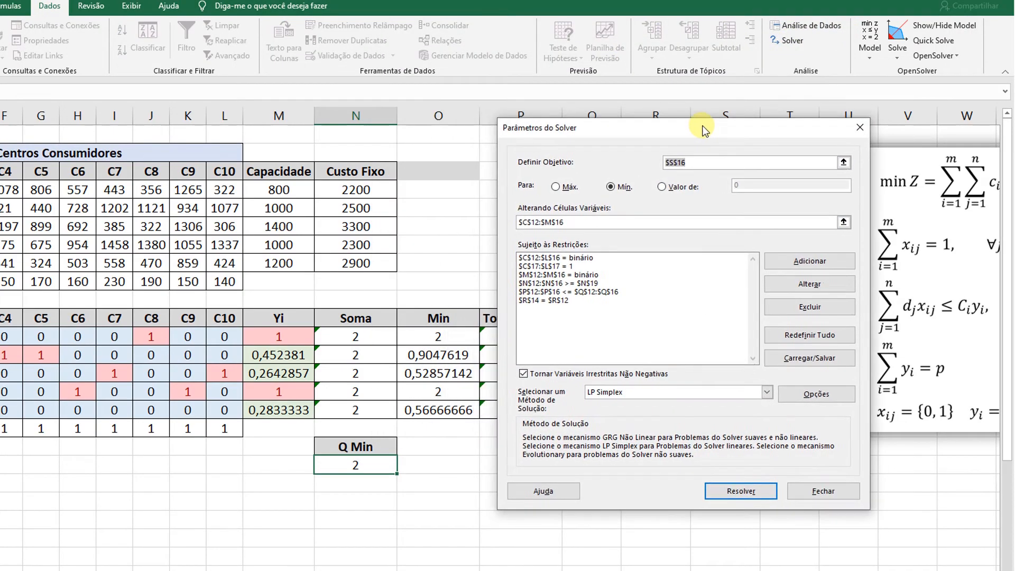
{"action": "left_click", "coordinate": [576, 283]}
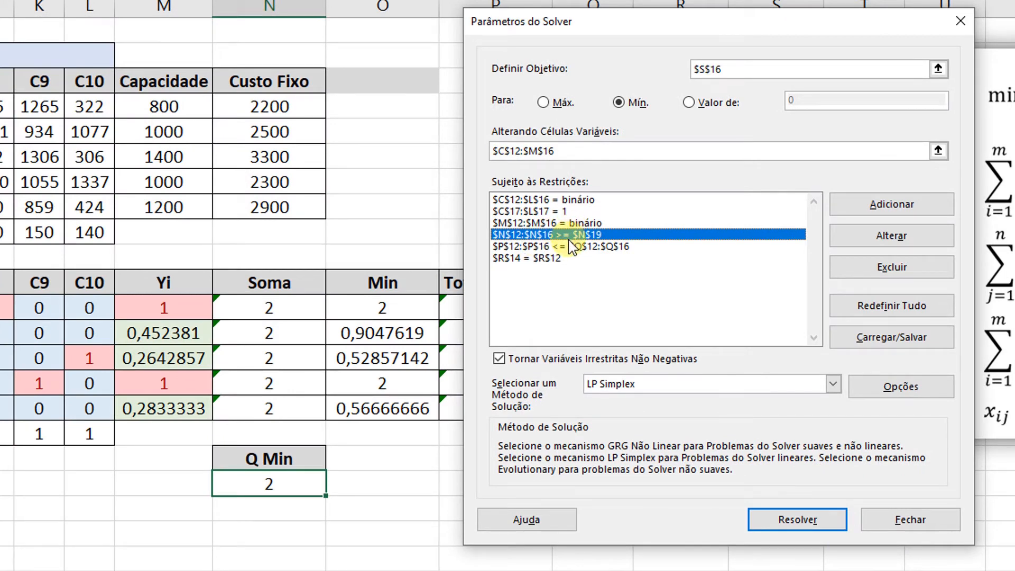
{"action": "left_click", "coordinate": [891, 266]}
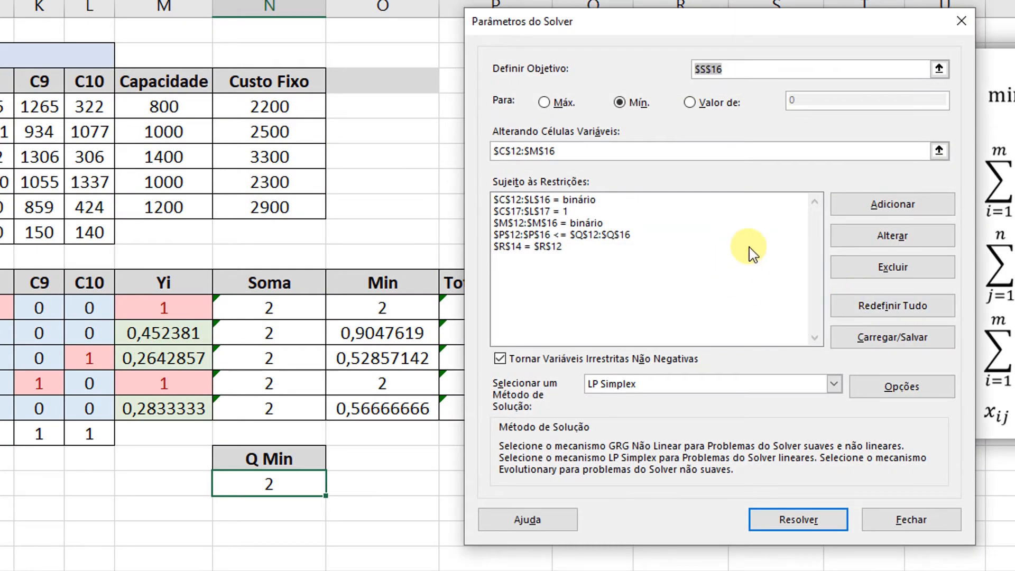
Add the Solver constraint $N$12:$N$16 >= $O$12:$O$16, requiring each Soma to reach its Min, and close the Solver parameters.
{"action": "left_click", "coordinate": [846, 207]}
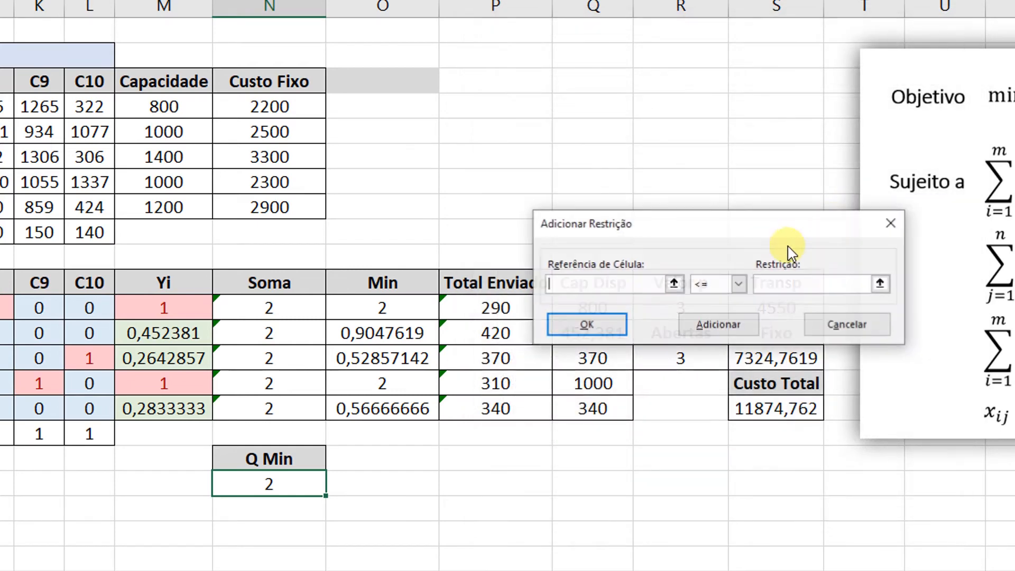
{"action": "left_click_drag", "start_coordinate": [277, 304], "coordinate": [271, 406]}
{"action": "left_click", "coordinate": [739, 284]}
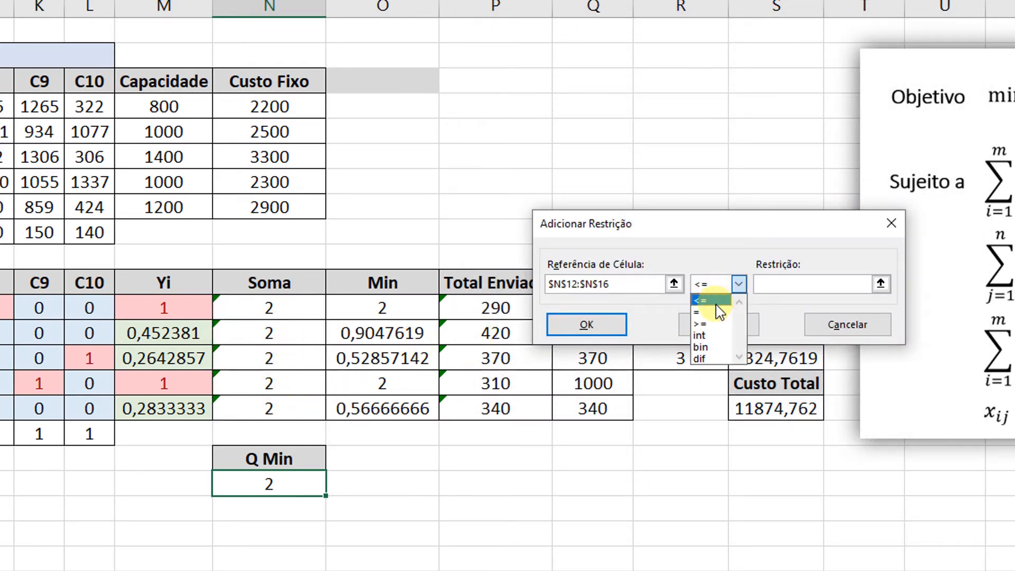
{"action": "left_click", "coordinate": [711, 321]}
{"action": "left_click", "coordinate": [768, 286]}
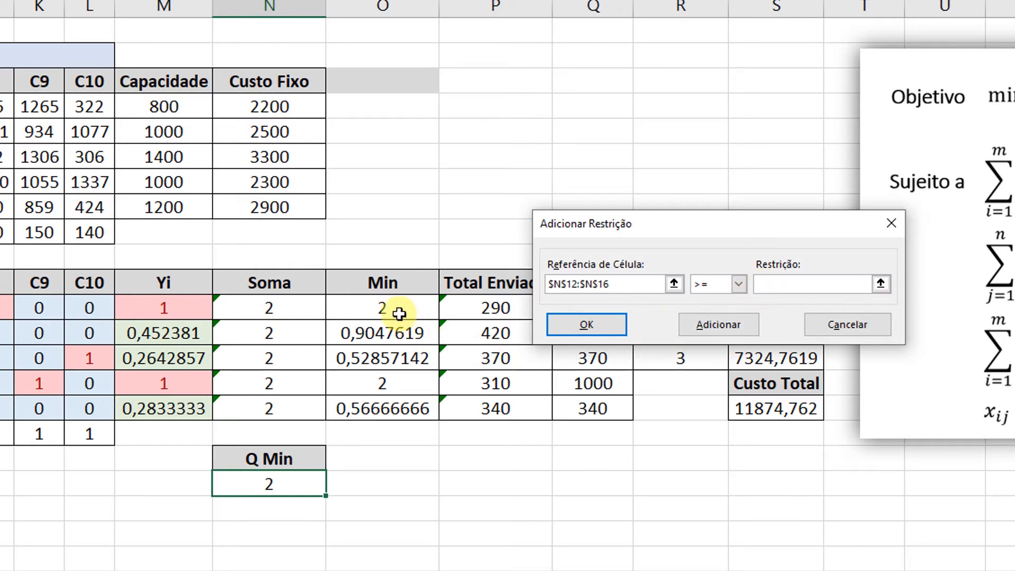
{"action": "left_click_drag", "start_coordinate": [399, 311], "coordinate": [390, 392]}
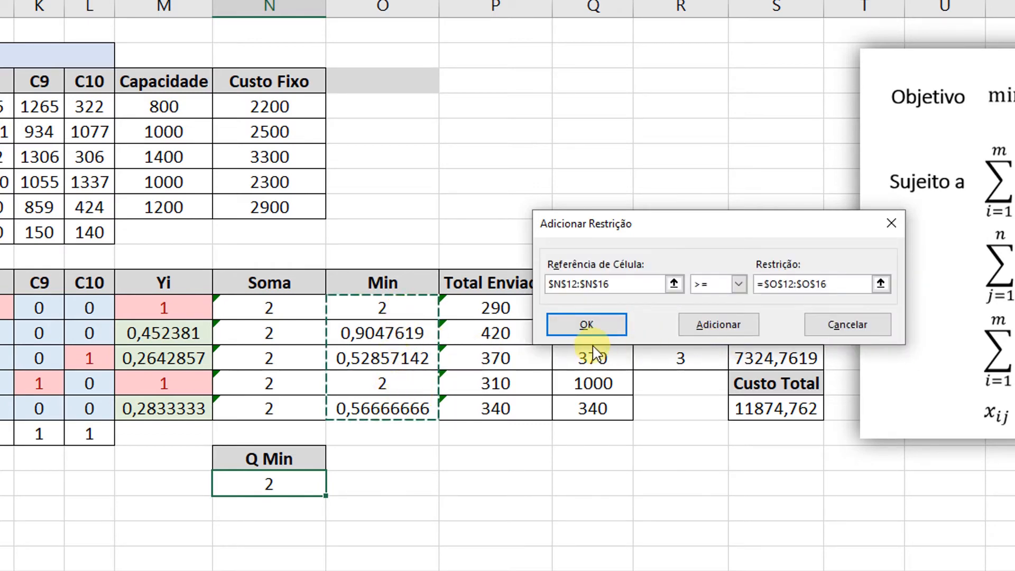
{"action": "left_click", "coordinate": [582, 325]}
{"action": "left_click", "coordinate": [892, 526]}
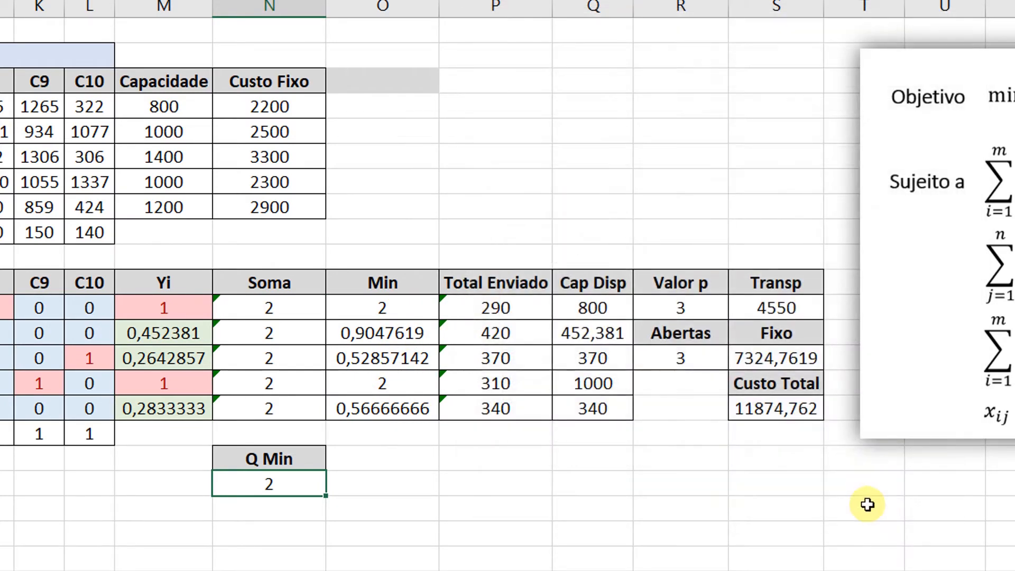
Clear the Yi values of F1 to F5 and all customer assignments from C1 to C10.
{"action": "left_click", "coordinate": [153, 386]}
{"action": "left_click_drag", "start_coordinate": [158, 307], "coordinate": [153, 408]}
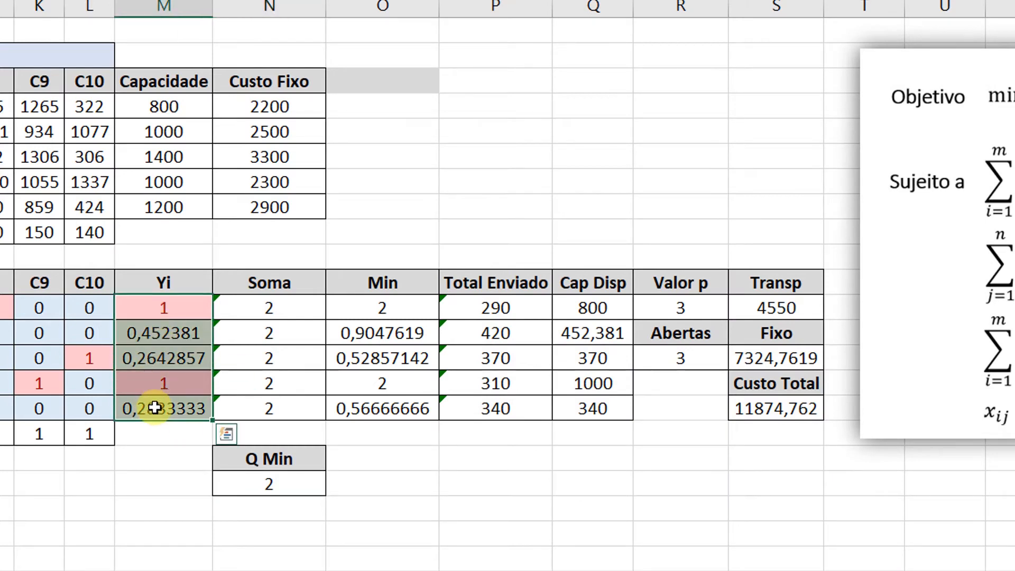
{"action": "key", "text": "Delete"}
{"action": "left_click", "coordinate": [169, 316]}
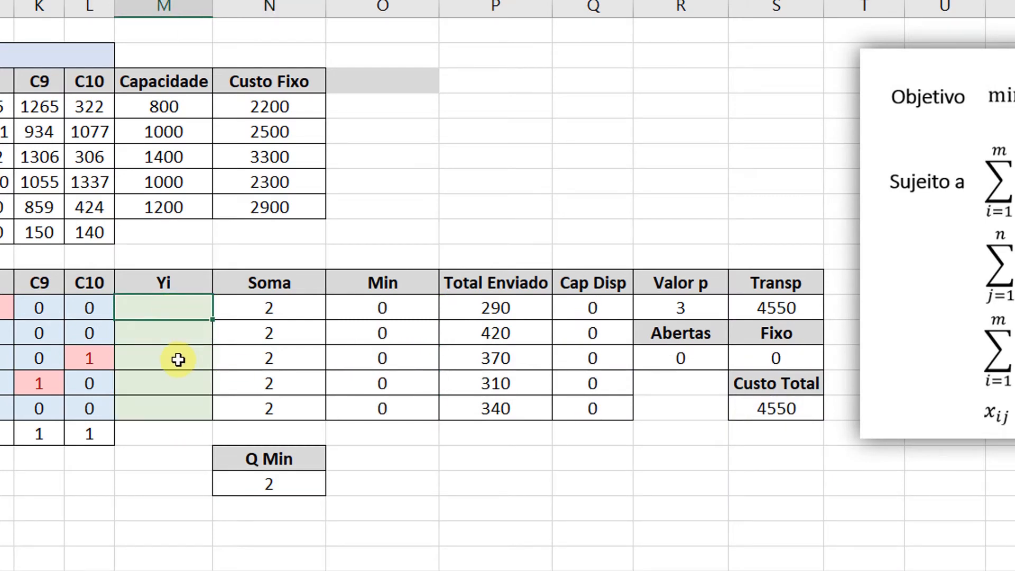
{"action": "key", "text": "Right"}
{"action": "key", "text": "Left"}
{"action": "key", "text": "Left"}
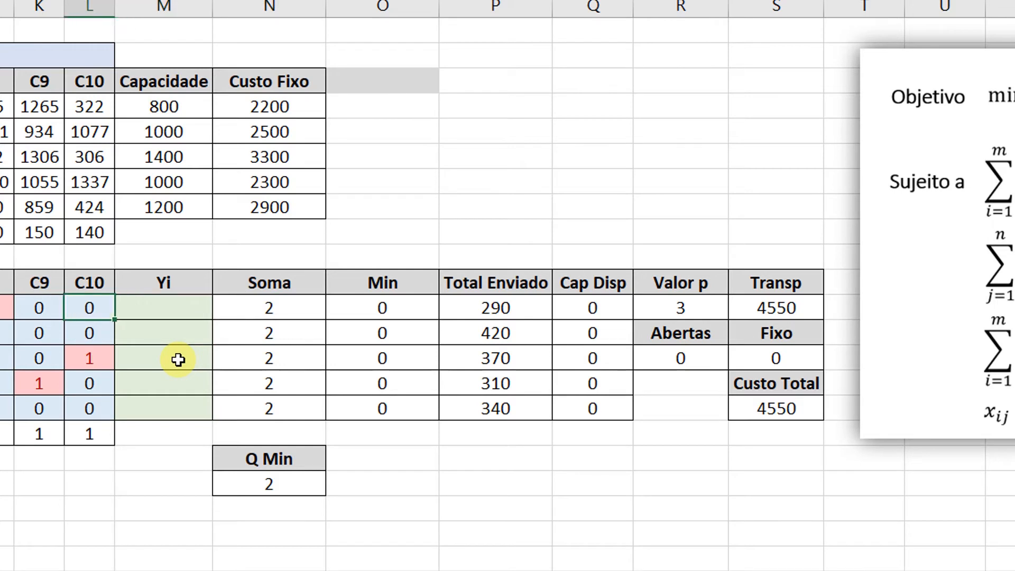
{"action": "key", "text": "shift+Left"}
{"action": "key", "text": "shift+Down"}
{"action": "key", "text": "shift+Down"}
{"action": "key", "text": "shift+Down"}
{"action": "key", "text": "shift+Down"}
{"action": "key", "text": "Delete"}
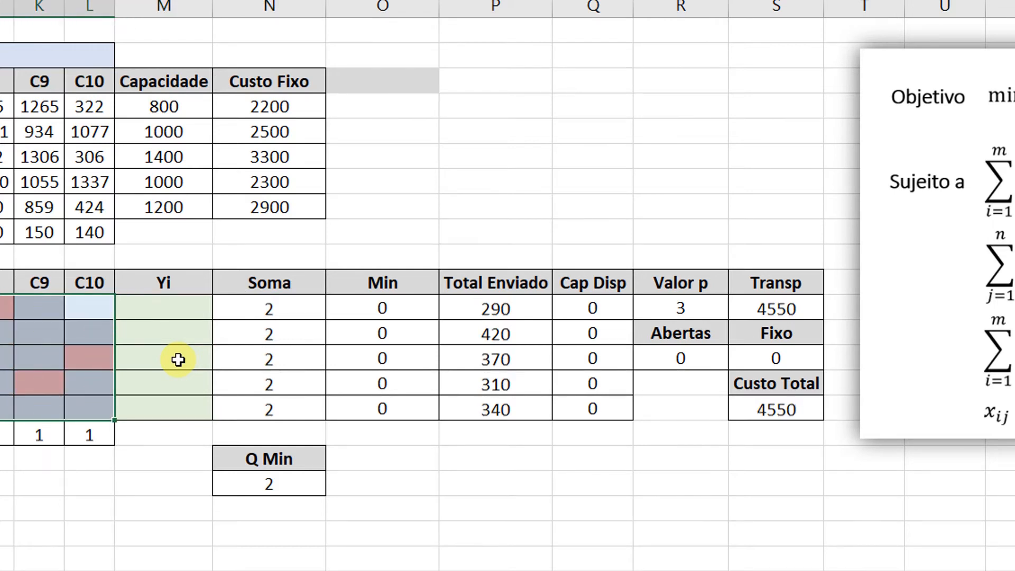
Test the Min formula by setting Yi to 1 for F1 and 0 for F2, and assign customer C10 to F1 with 1.
{"action": "key", "text": "Right"}
{"action": "type", "text": "1"}
{"action": "key", "text": "Return"}
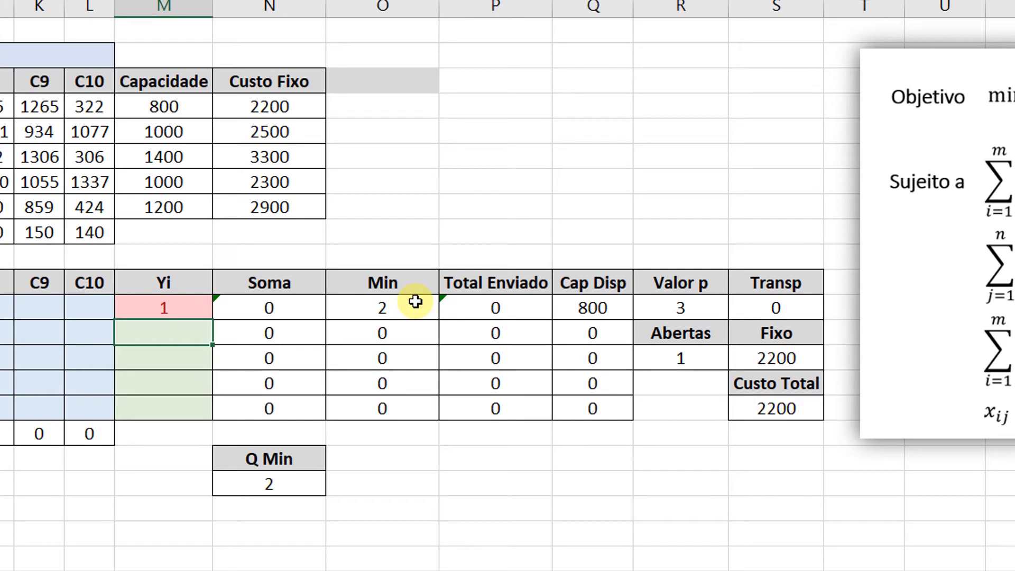
{"action": "type", "text": "0"}
{"action": "key", "text": "Return"}
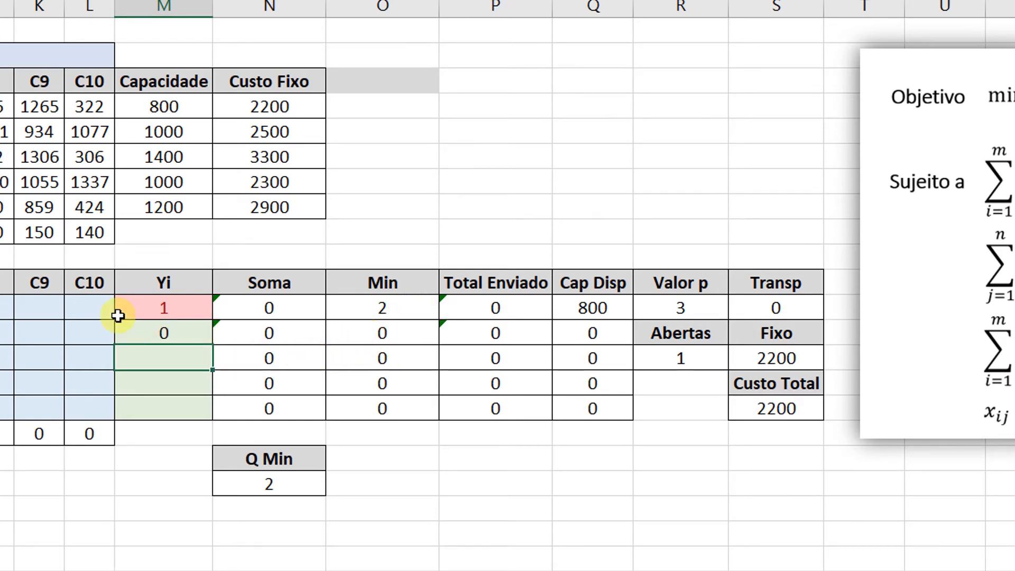
{"action": "left_click", "coordinate": [99, 309]}
{"action": "type", "text": "1"}
{"action": "key", "text": "Left"}
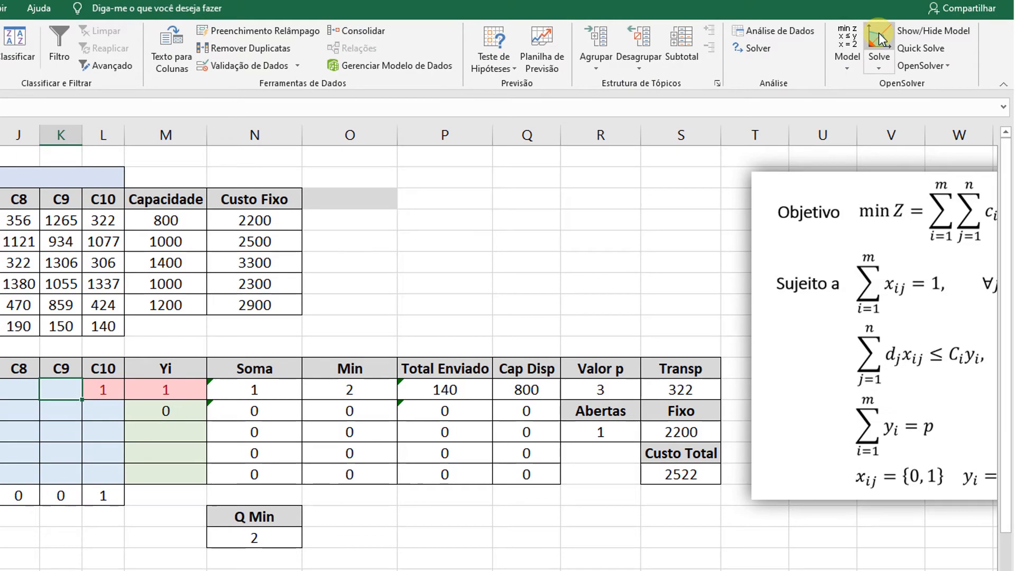
Solve the updated factory location model with OpenSolver.
{"action": "left_click", "coordinate": [879, 39]}
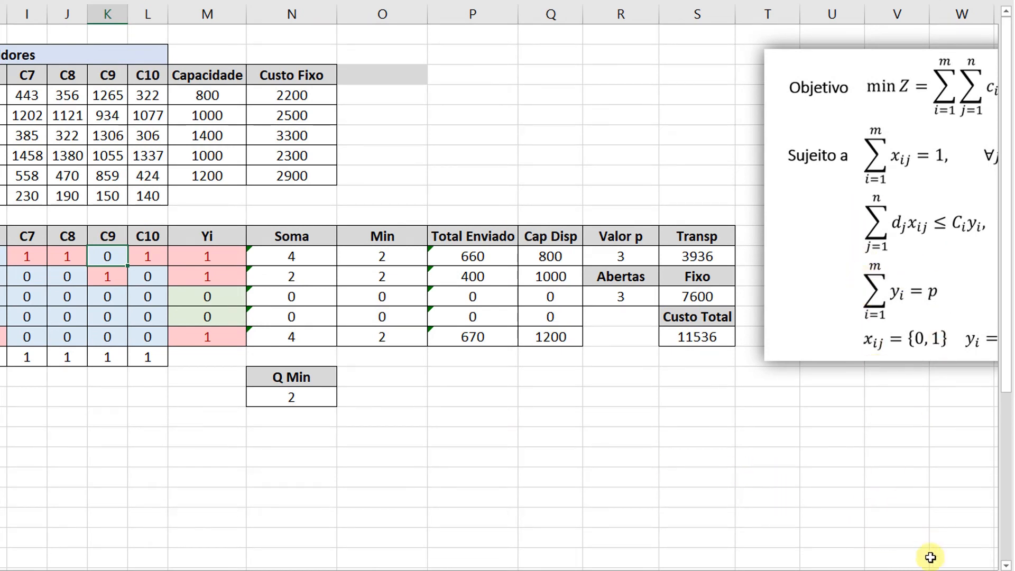
Move the formula image of the minimum-customers constraint (Σxij ≥ yiQmin) into the blank area above Total Enviado and deselect it.
{"action": "scroll", "coordinate": [930, 557], "scroll_direction": "right", "scroll_amount": 3}
{"action": "scroll", "coordinate": [753, 439], "scroll_direction": "down", "scroll_amount": 1}
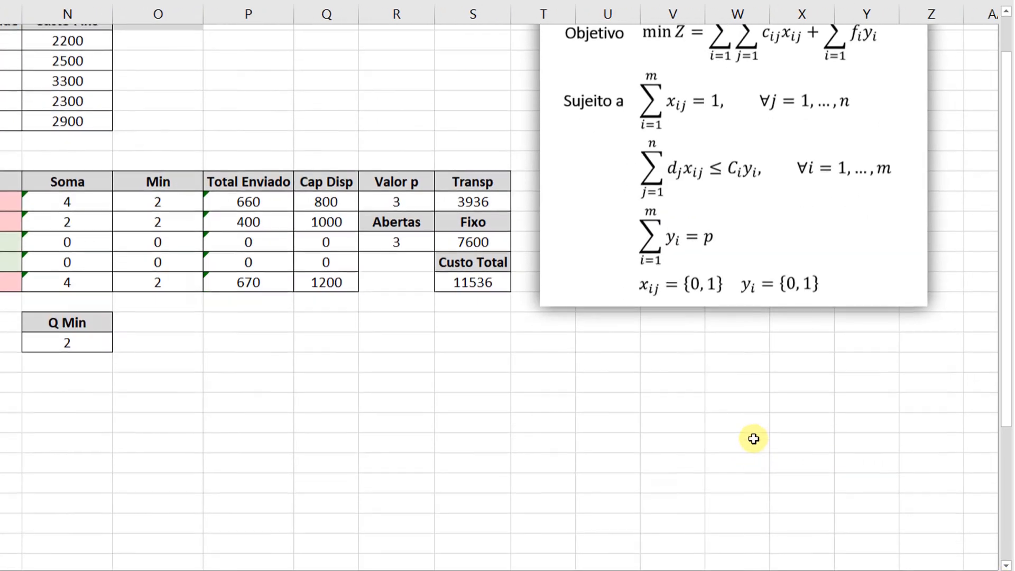
{"action": "scroll", "coordinate": [753, 439], "scroll_direction": "down", "scroll_amount": 2}
{"action": "left_click_drag", "start_coordinate": [636, 528], "coordinate": [743, 244]}
{"action": "scroll", "coordinate": [728, 272], "scroll_direction": "up", "scroll_amount": 3}
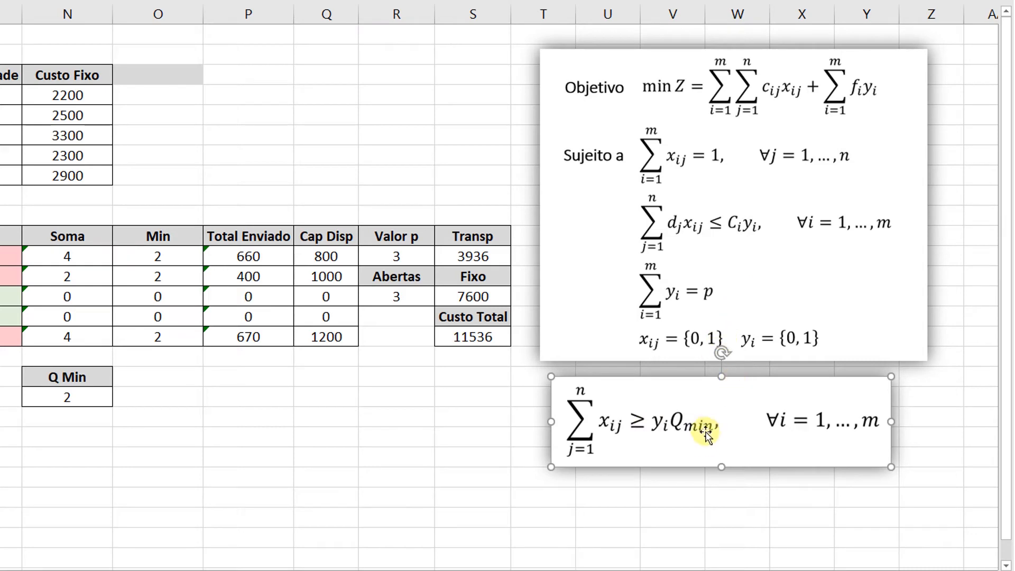
{"action": "left_click_drag", "start_coordinate": [707, 426], "coordinate": [316, 162]}
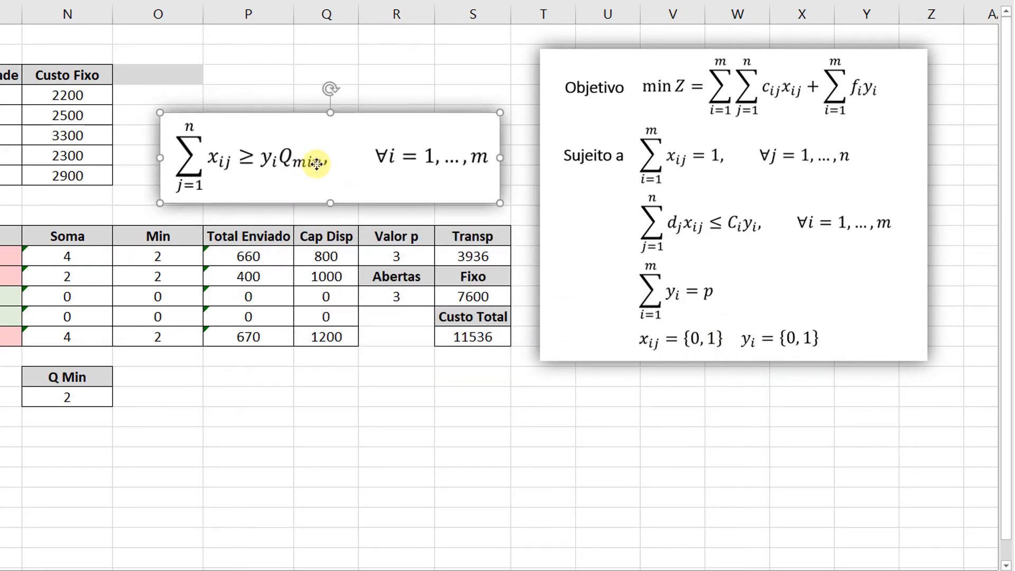
{"action": "left_click", "coordinate": [280, 434]}
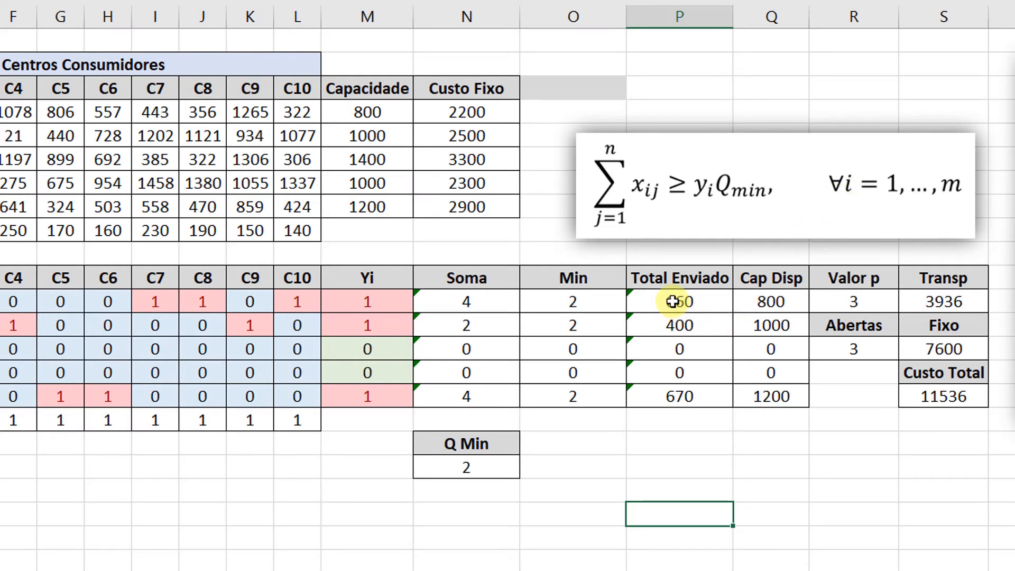
Compare the Soma values of factories F1 to F5 with their Min values against the displayed constraint formula.
{"action": "left_click_drag", "start_coordinate": [456, 304], "coordinate": [453, 392]}
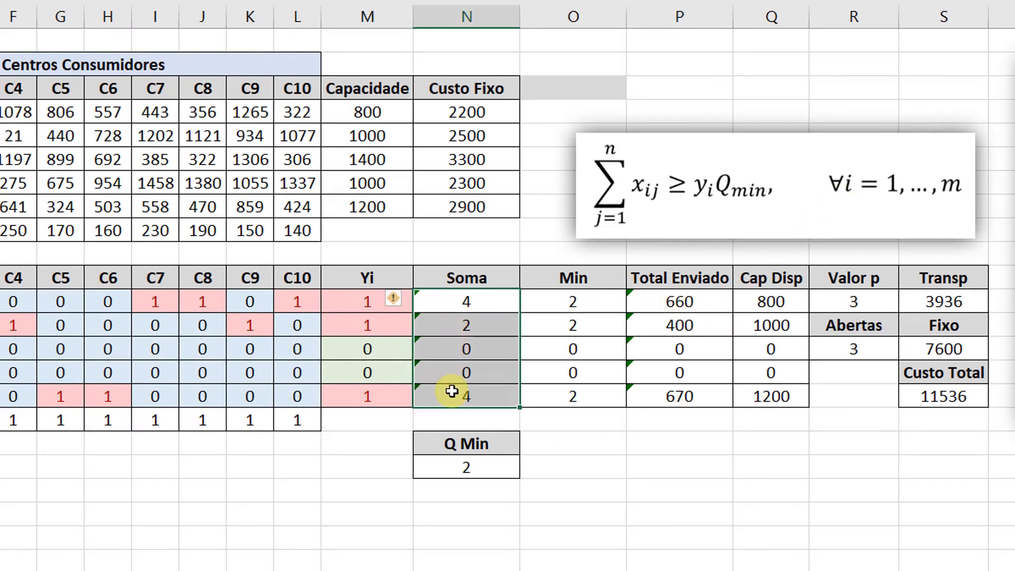
{"action": "left_click_drag", "start_coordinate": [579, 310], "coordinate": [561, 396]}
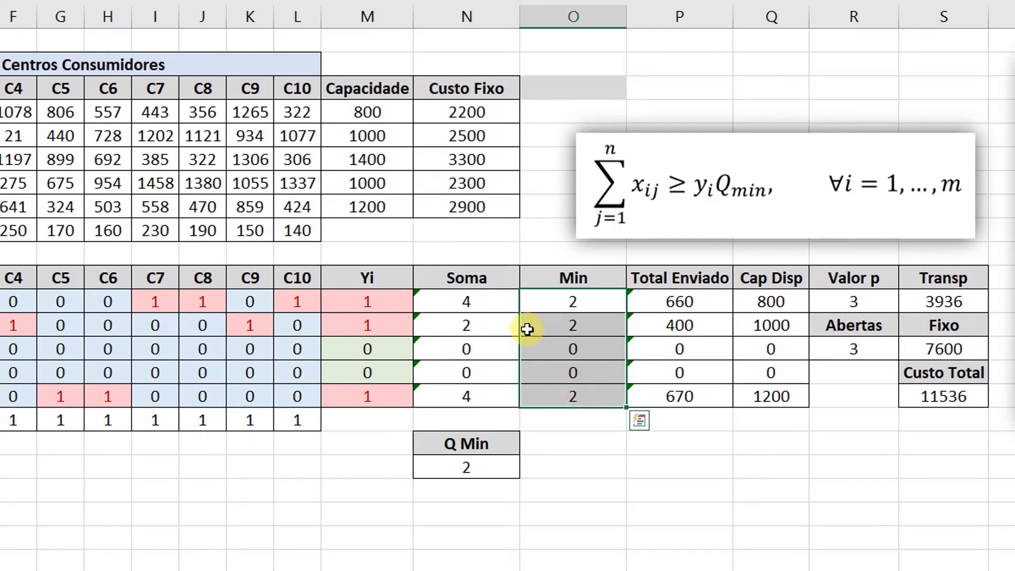
{"action": "left_click_drag", "start_coordinate": [465, 302], "coordinate": [472, 388]}
{"action": "left_click", "coordinate": [483, 305]}
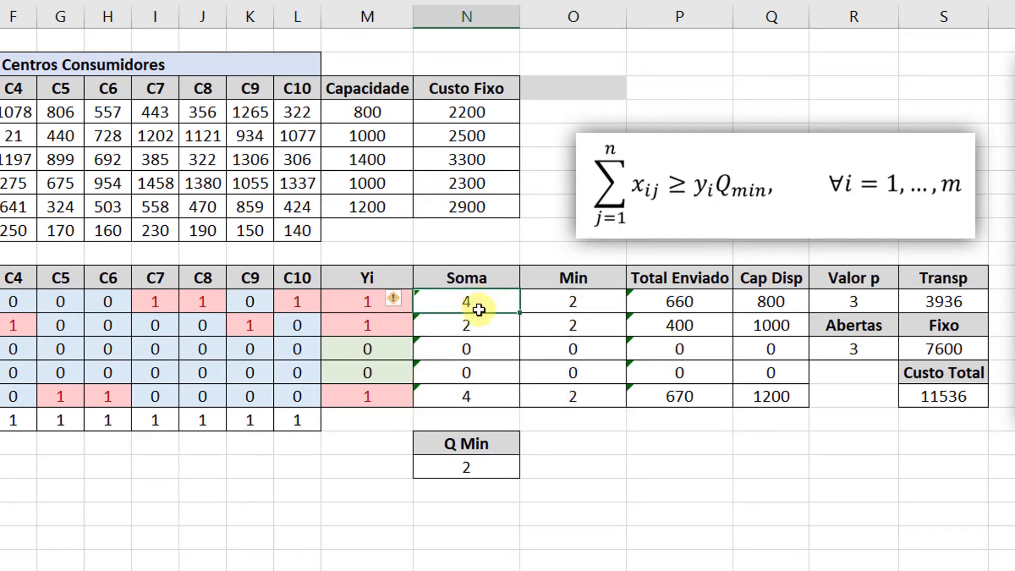
{"action": "left_click", "coordinate": [478, 328]}
{"action": "left_click", "coordinate": [477, 350]}
{"action": "left_click", "coordinate": [479, 373]}
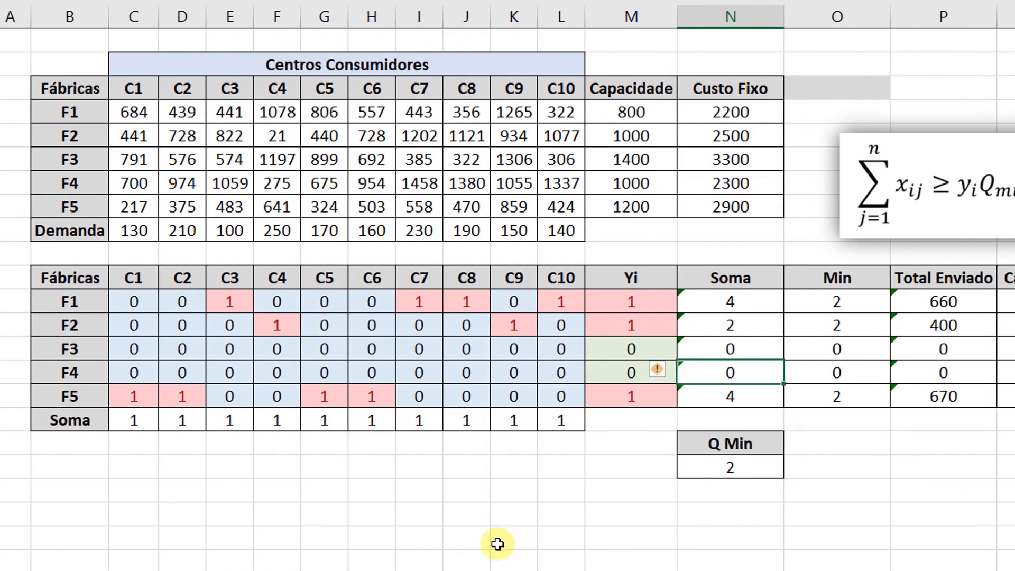
{"action": "left_click_drag", "start_coordinate": [53, 302], "coordinate": [68, 393]}
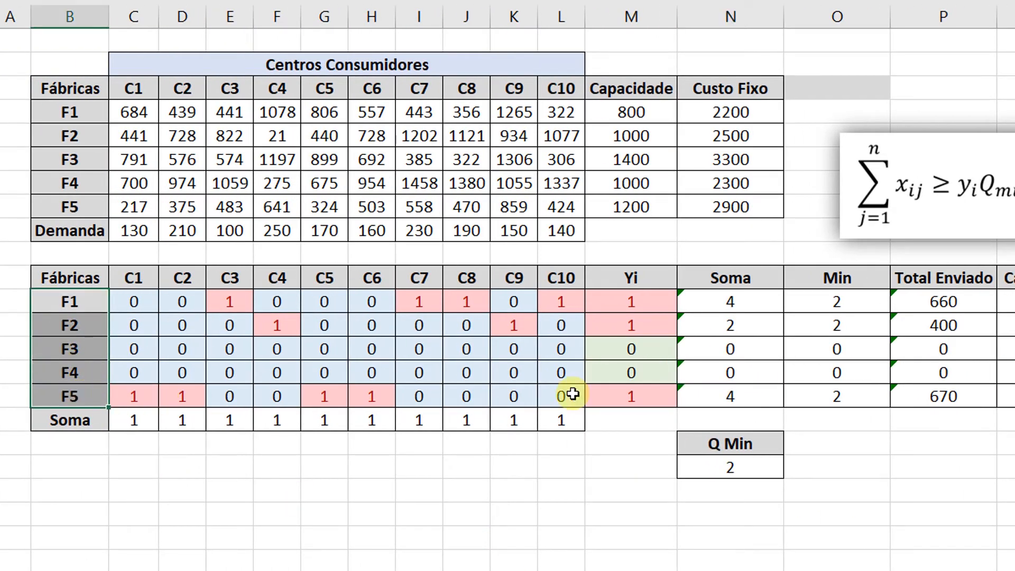
{"action": "left_click", "coordinate": [734, 302]}
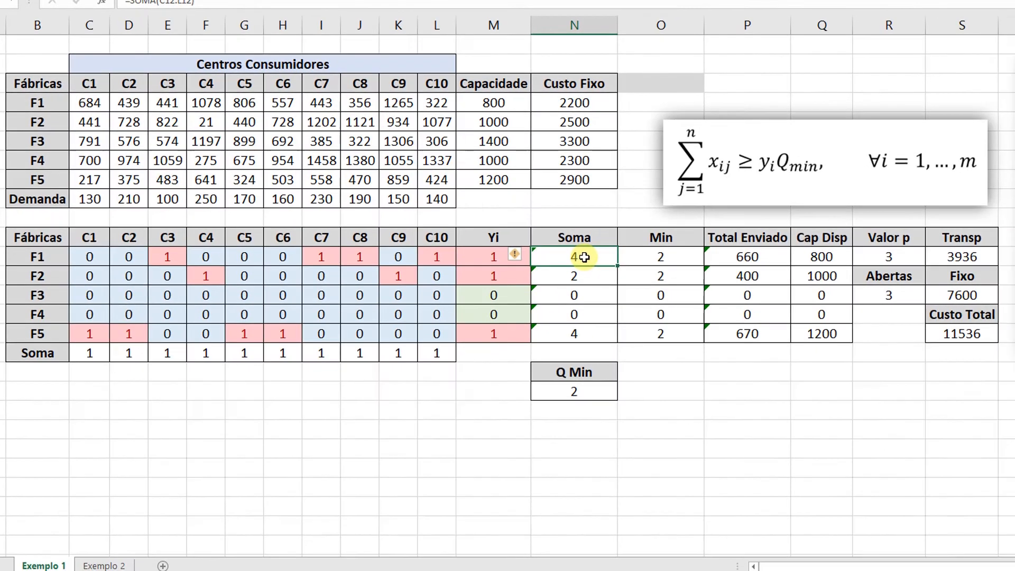
Examine which customer assignments the Soma formula of factory F1 adds up, comparing it with the C1 to C10 range.
{"action": "double_click", "coordinate": [586, 256]}
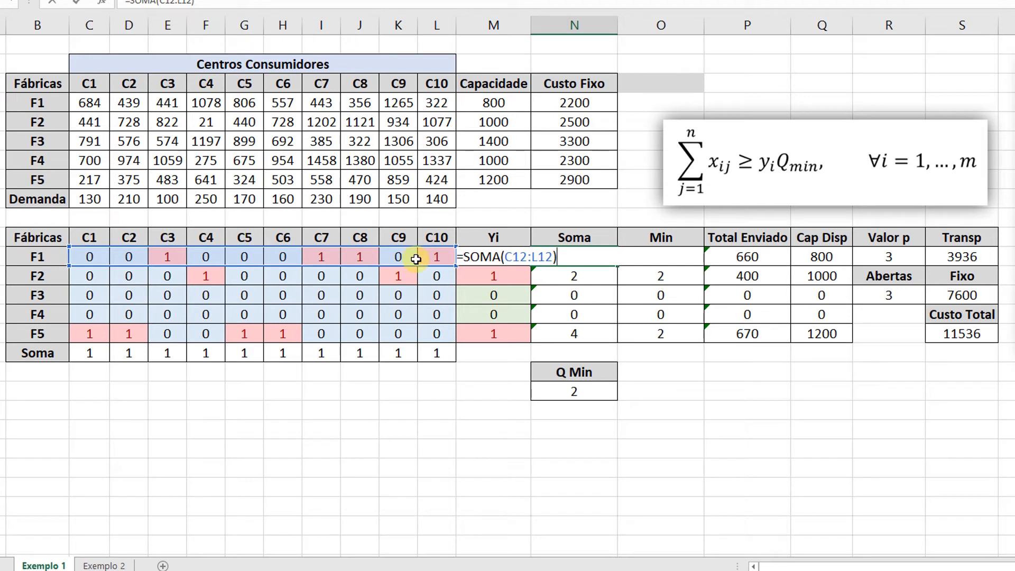
{"action": "key", "text": "Return"}
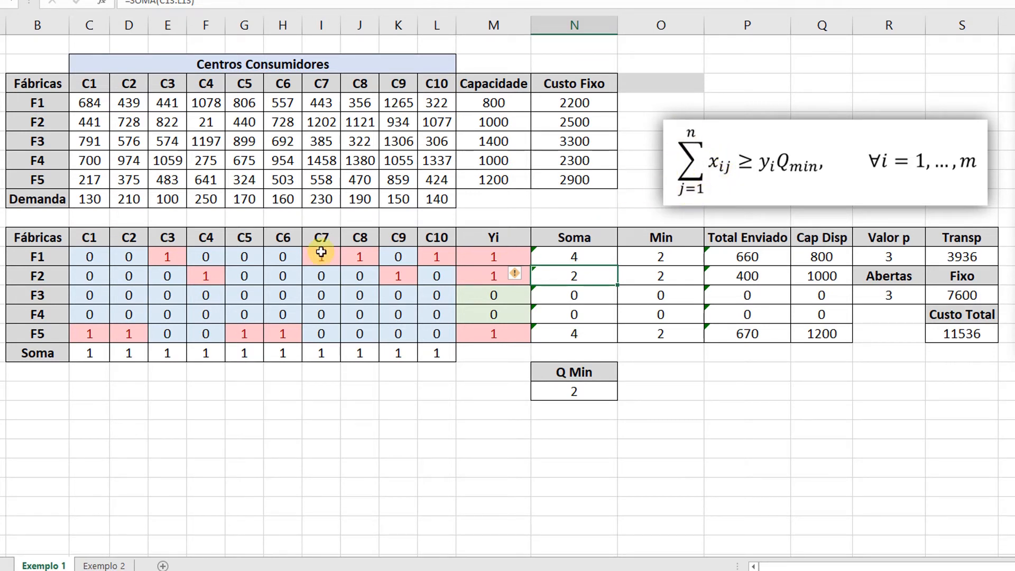
{"action": "left_click_drag", "start_coordinate": [85, 237], "coordinate": [437, 235]}
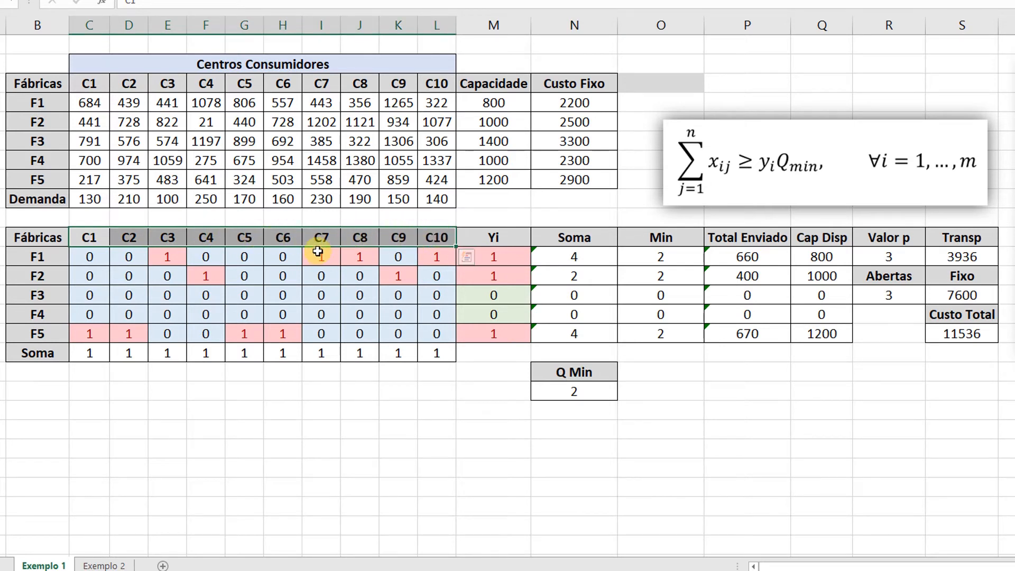
{"action": "left_click", "coordinate": [90, 238]}
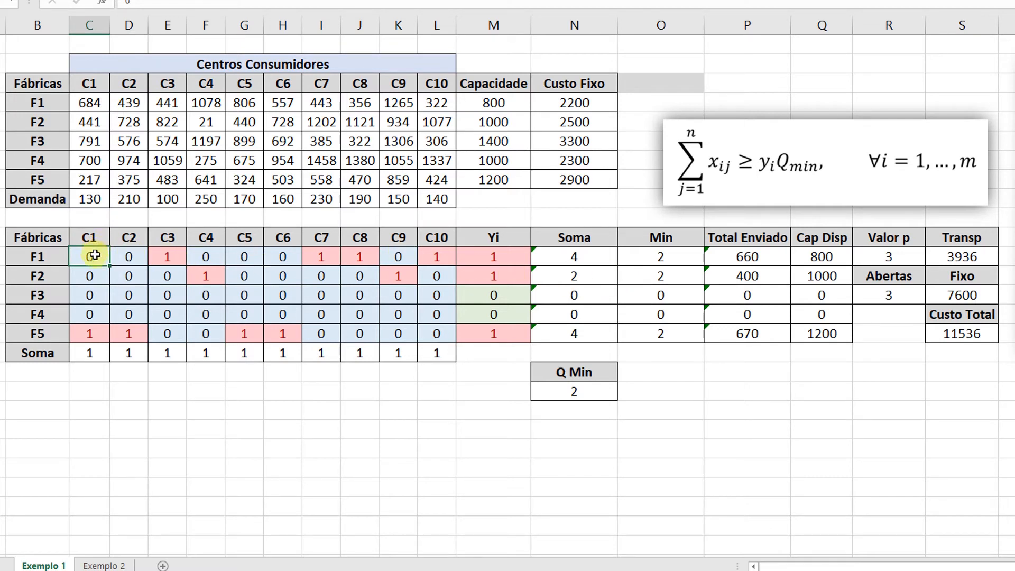
{"action": "left_click_drag", "start_coordinate": [110, 256], "coordinate": [437, 253]}
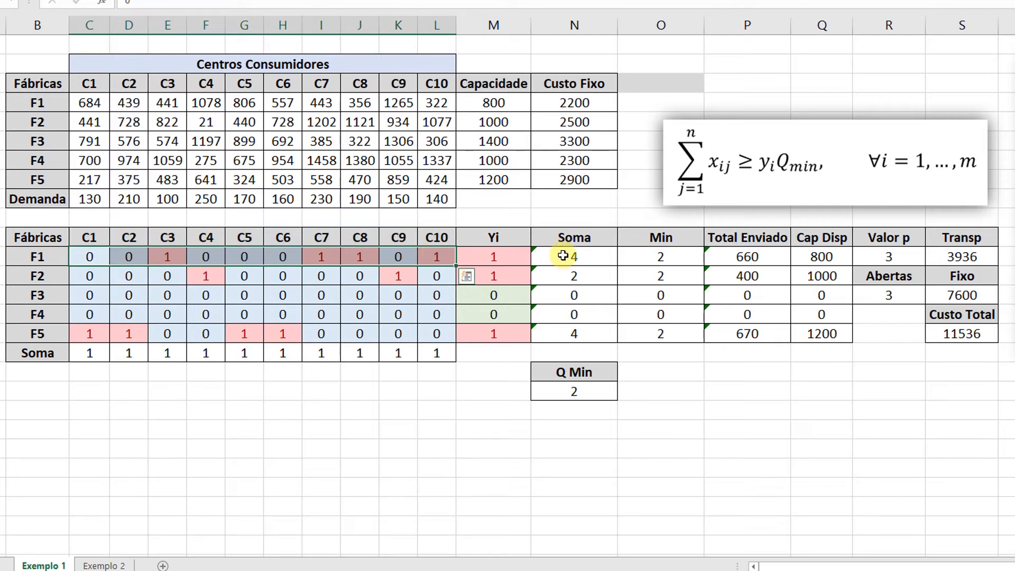
{"action": "double_click", "coordinate": [563, 256]}
{"action": "key", "text": "Return"}
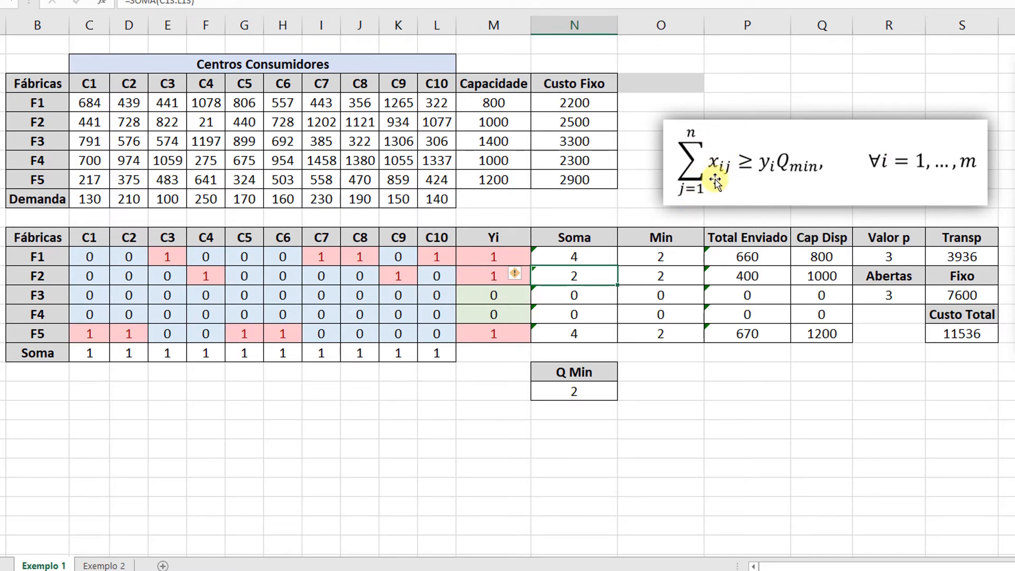
Inspect the Min formula of factory F1 and the Q Min and Yi cells it refers to.
{"action": "left_click", "coordinate": [646, 257]}
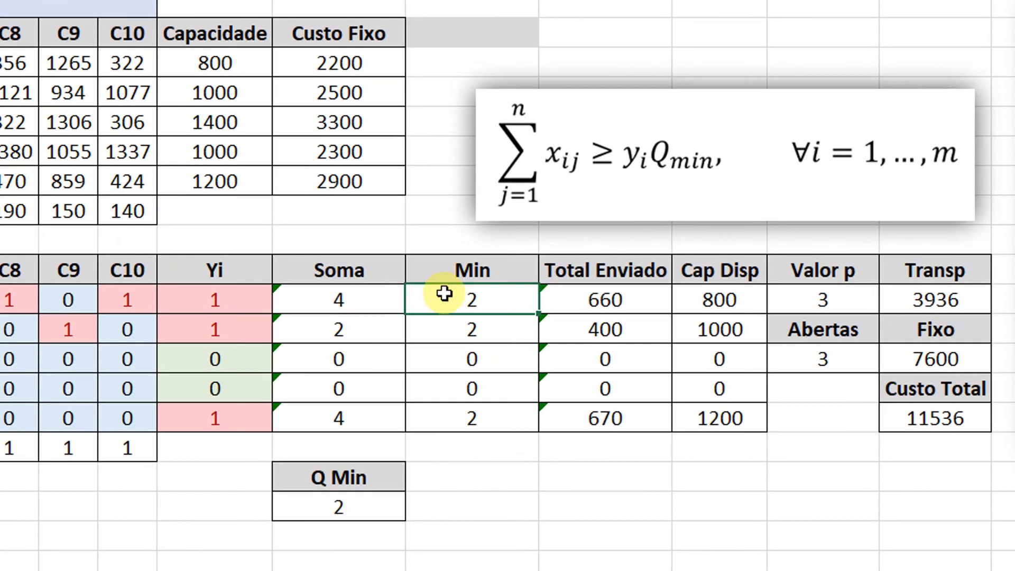
{"action": "double_click", "coordinate": [460, 294]}
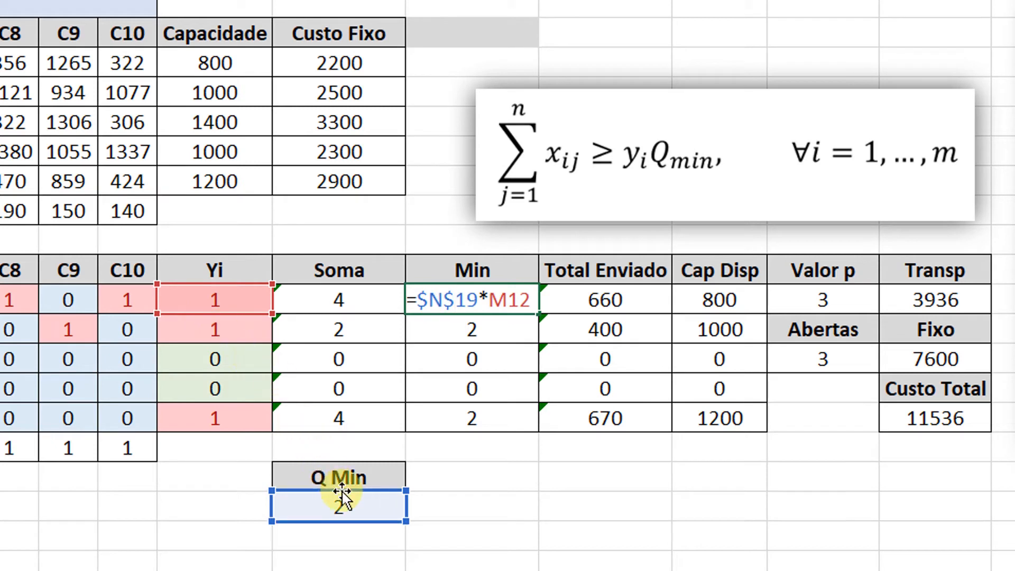
{"action": "key", "text": "Return"}
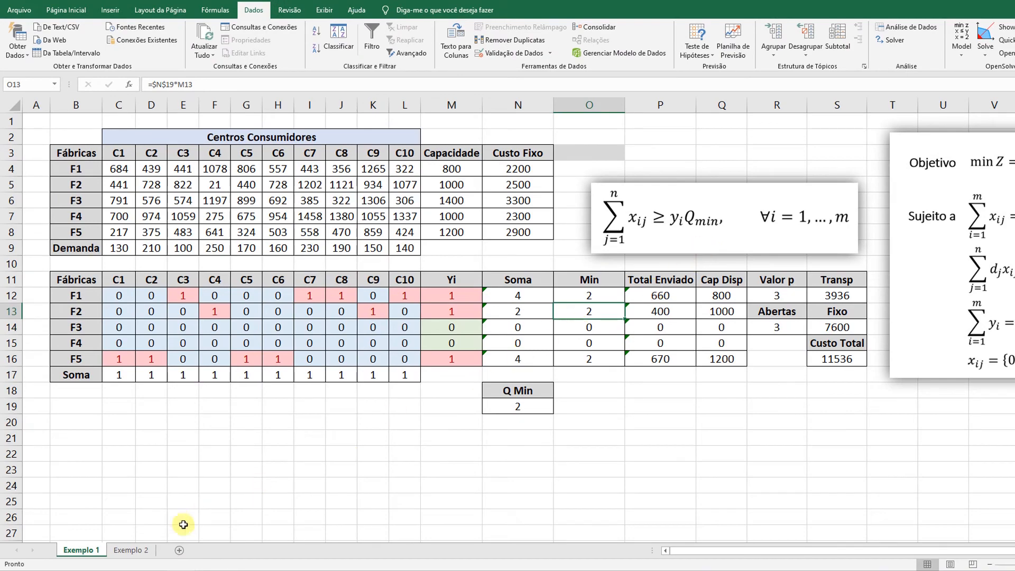
Open the Exemplo 2 sheet and review factory F1's capacity and fixed cost under Normal and Extra.
{"action": "left_click", "coordinate": [138, 552]}
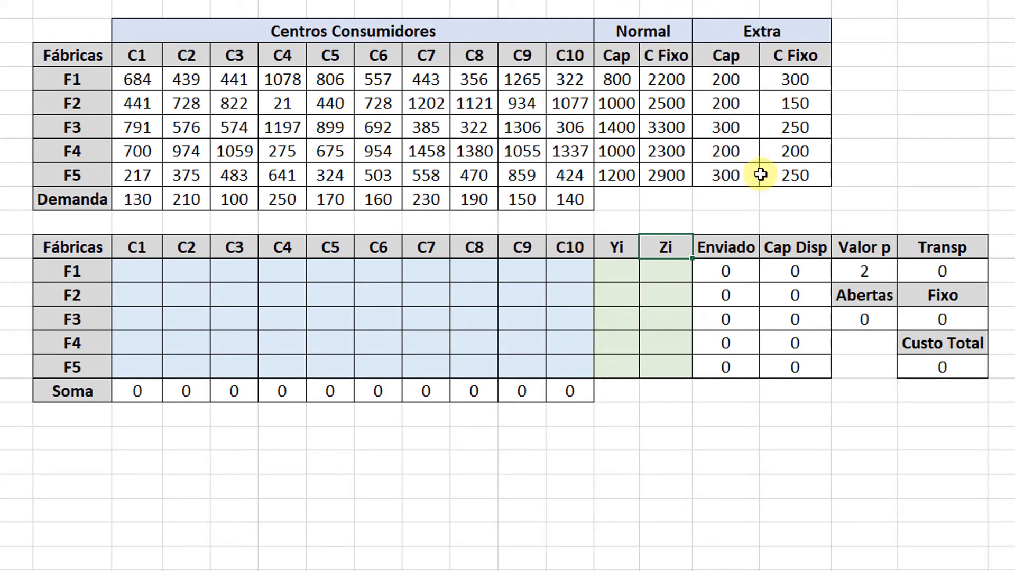
{"action": "left_click", "coordinate": [802, 35]}
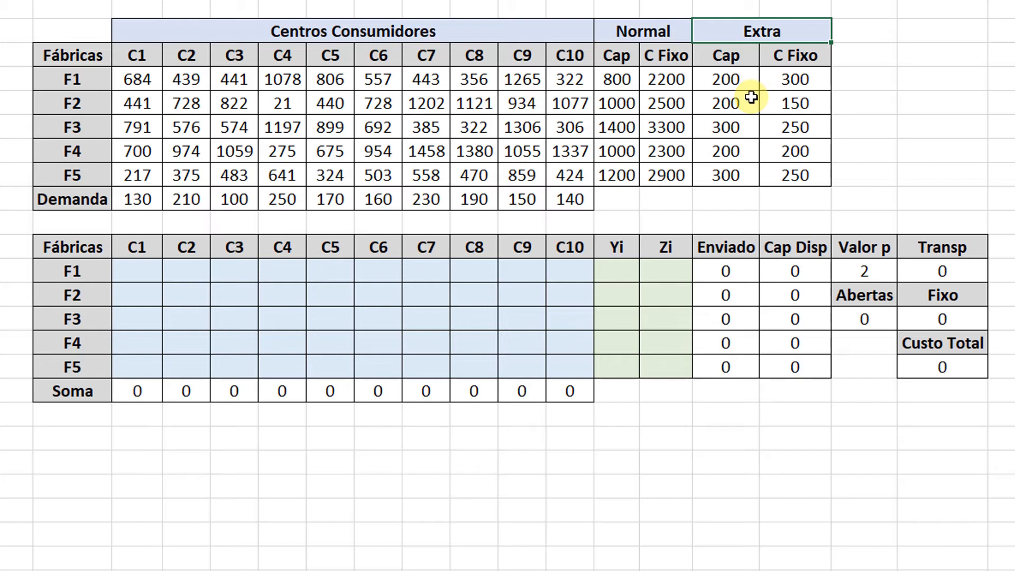
{"action": "left_click", "coordinate": [804, 80]}
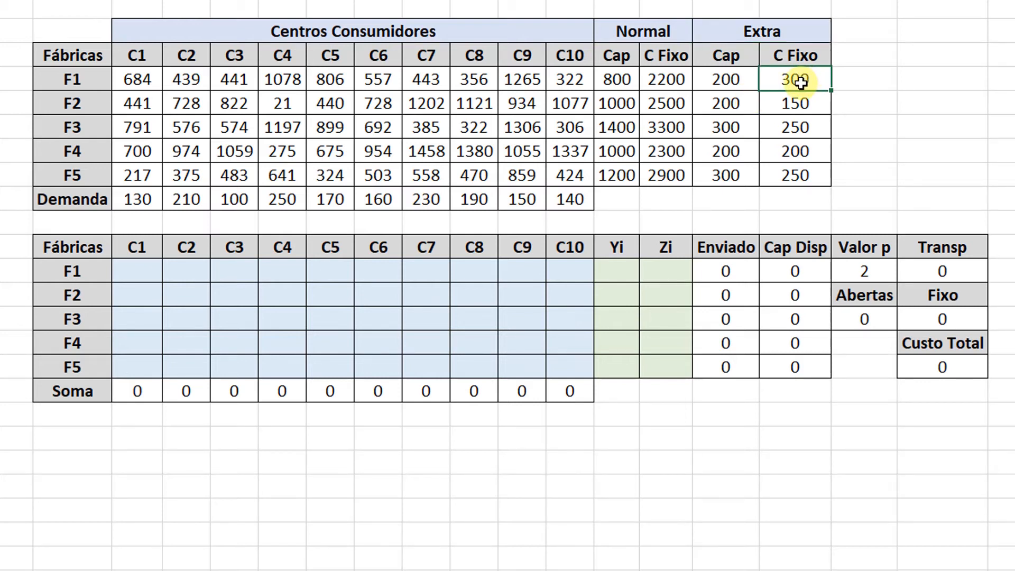
{"action": "left_click", "coordinate": [621, 84]}
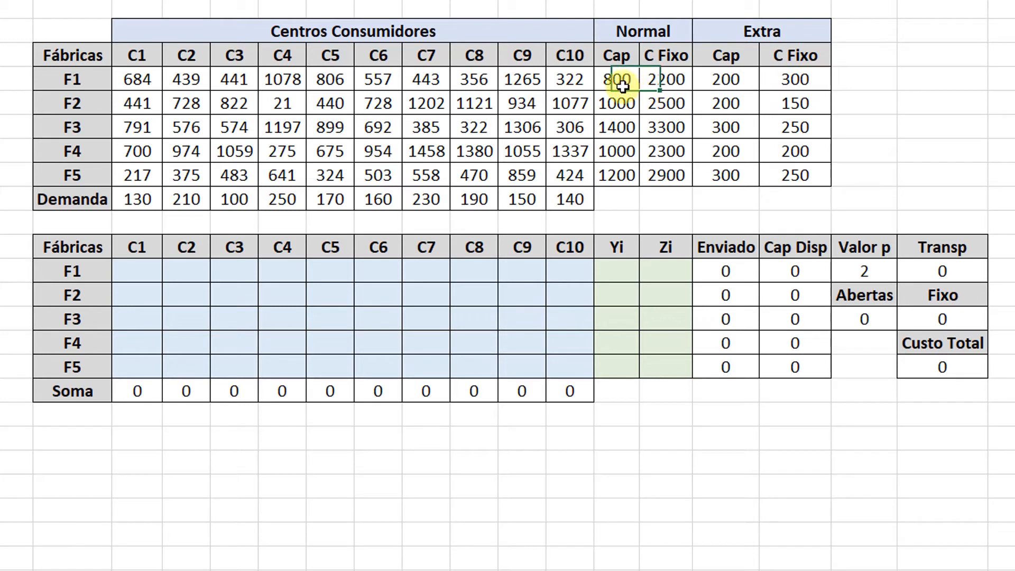
{"action": "left_click", "coordinate": [666, 80]}
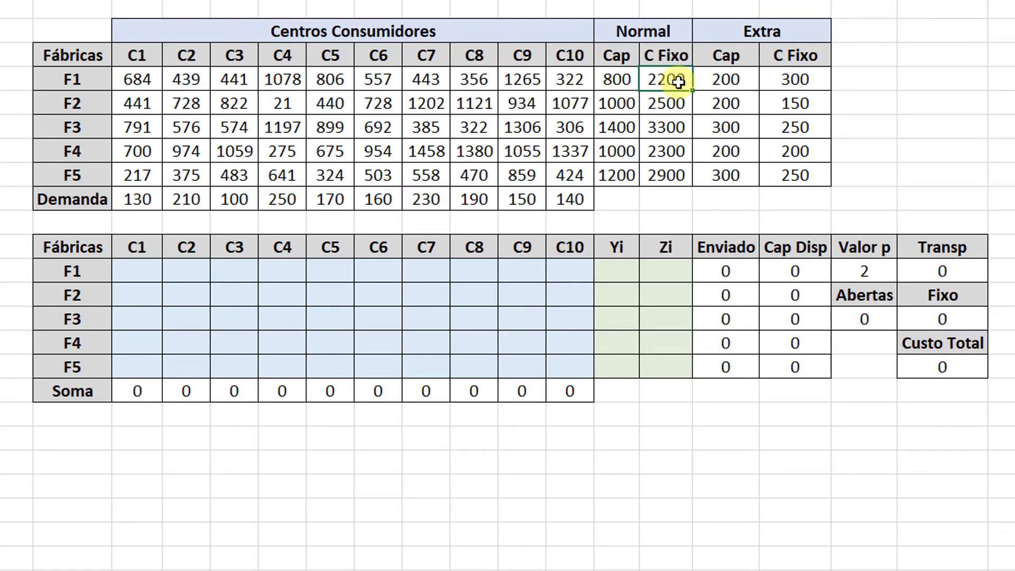
{"action": "left_click", "coordinate": [797, 79]}
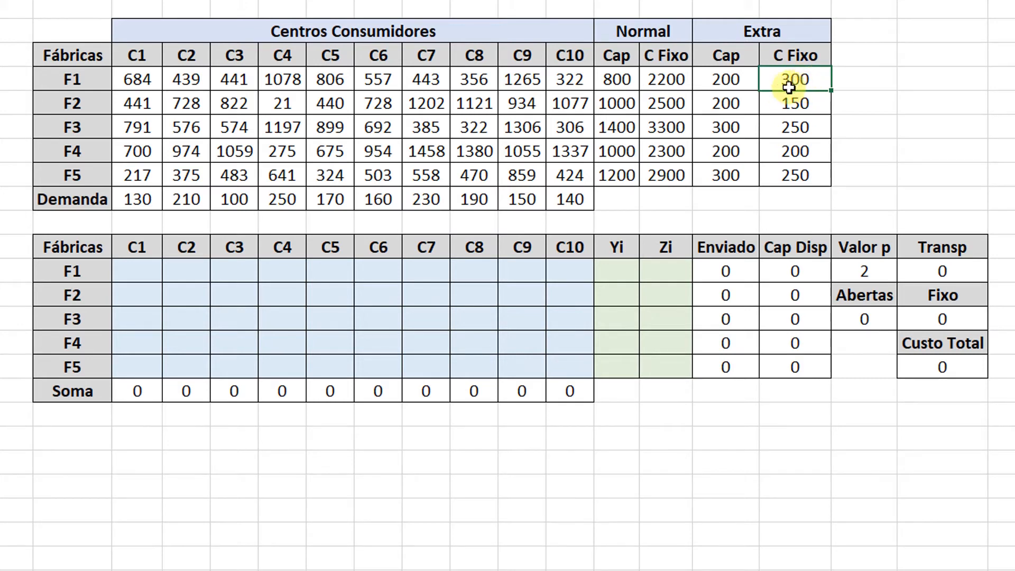
{"action": "left_click", "coordinate": [739, 81]}
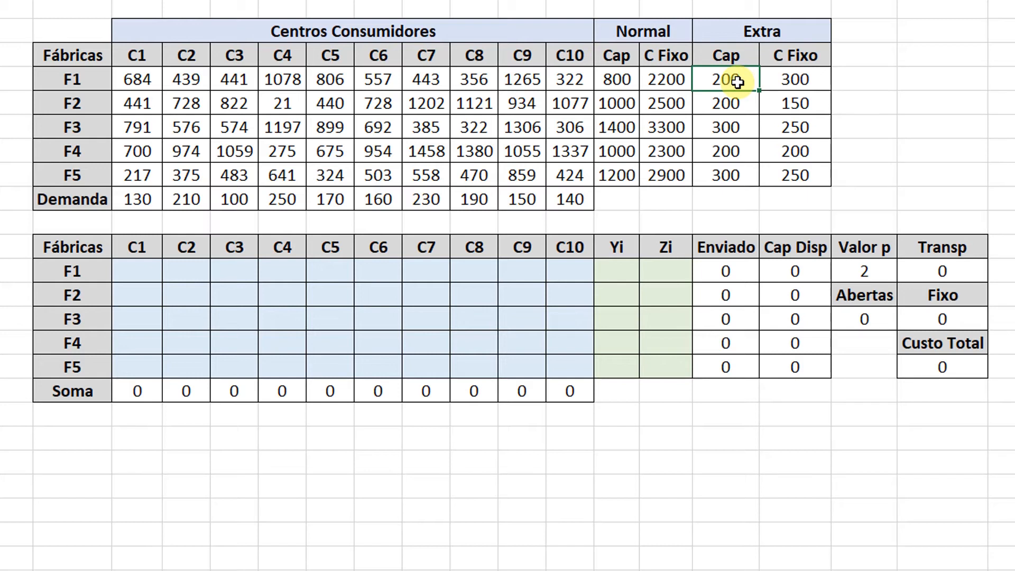
{"action": "left_click", "coordinate": [790, 81]}
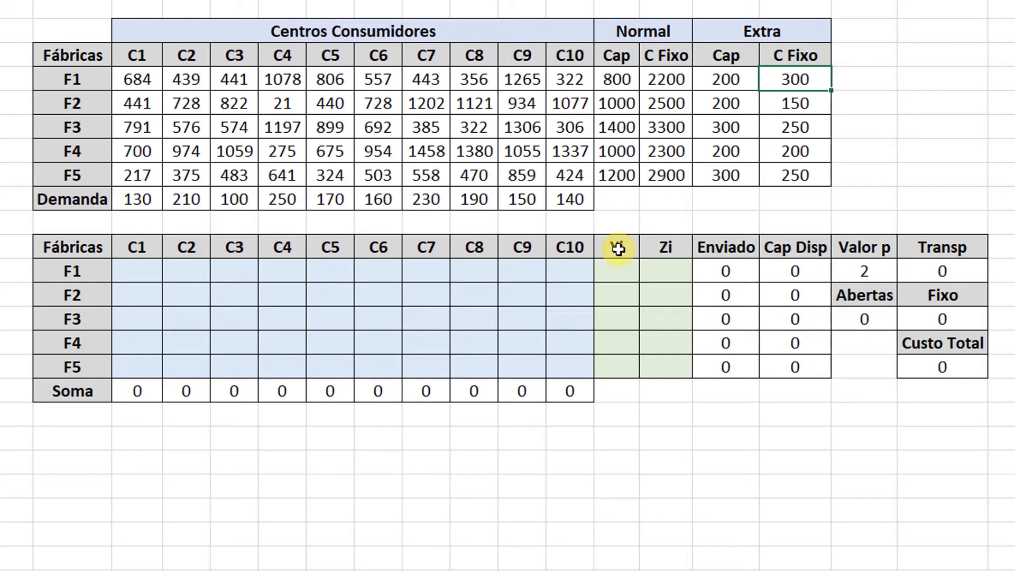
Review the Yi and Zi decision variable columns for factories F1 to F5.
{"action": "left_click_drag", "start_coordinate": [618, 248], "coordinate": [610, 366]}
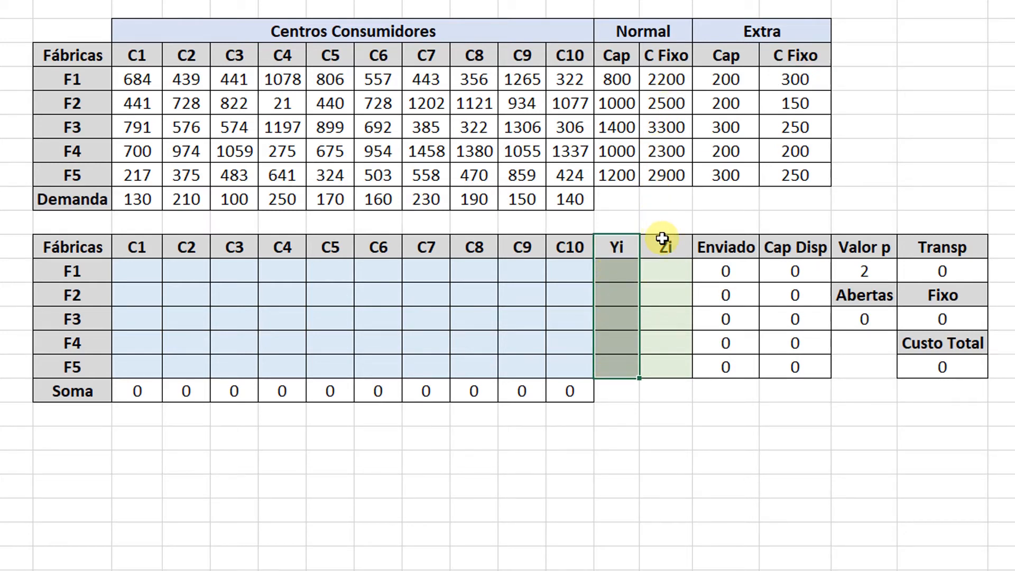
{"action": "left_click_drag", "start_coordinate": [664, 244], "coordinate": [675, 367]}
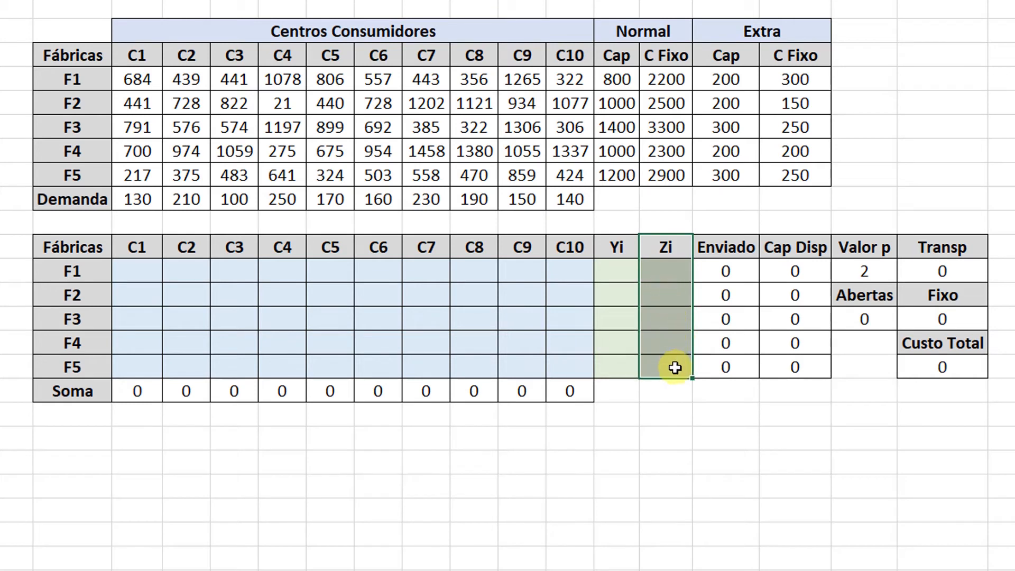
{"action": "left_click", "coordinate": [675, 367]}
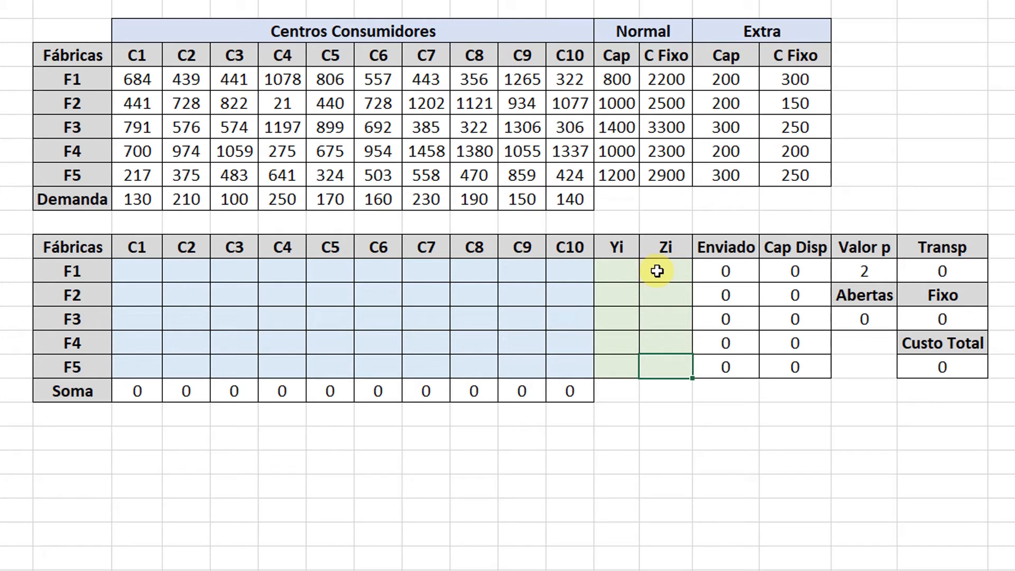
Try opening factory F1 with extra capacity by entering 1 for its Yi and Zi, and clear both entries.
{"action": "left_click", "coordinate": [638, 270]}
{"action": "type", "text": "1"}
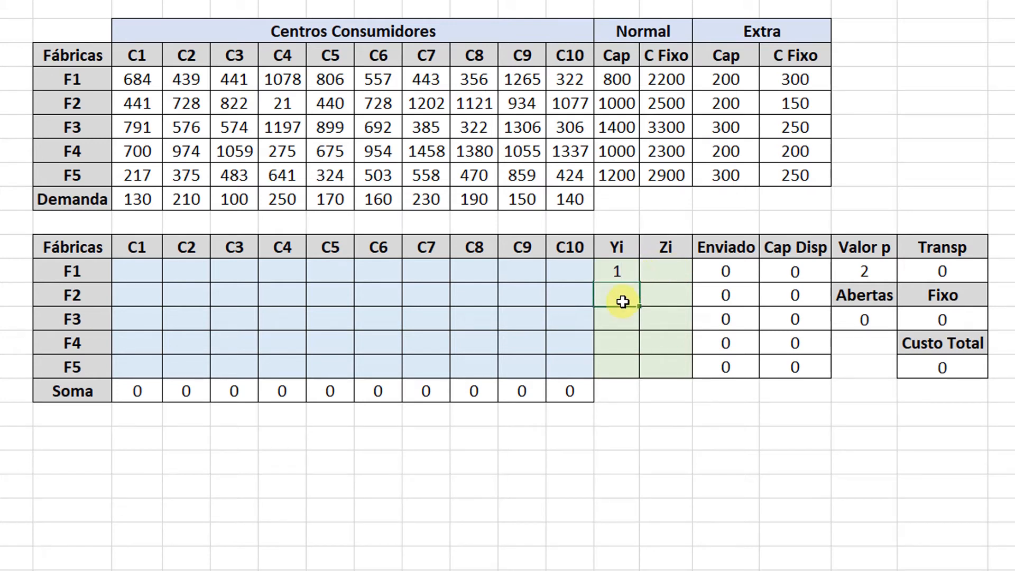
{"action": "key", "text": "Return"}
{"action": "left_click", "coordinate": [660, 272]}
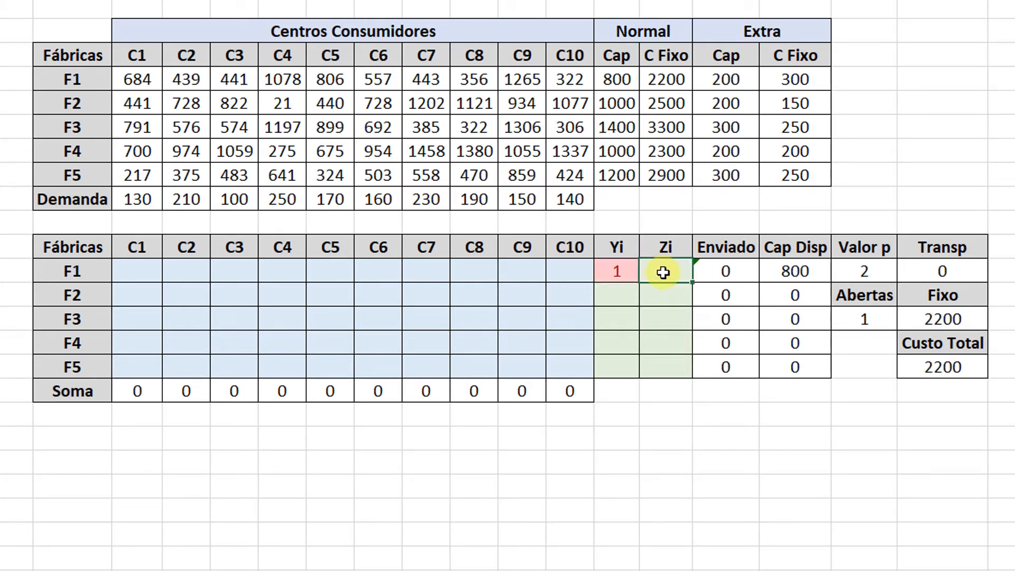
{"action": "type", "text": "1"}
{"action": "key", "text": "Return"}
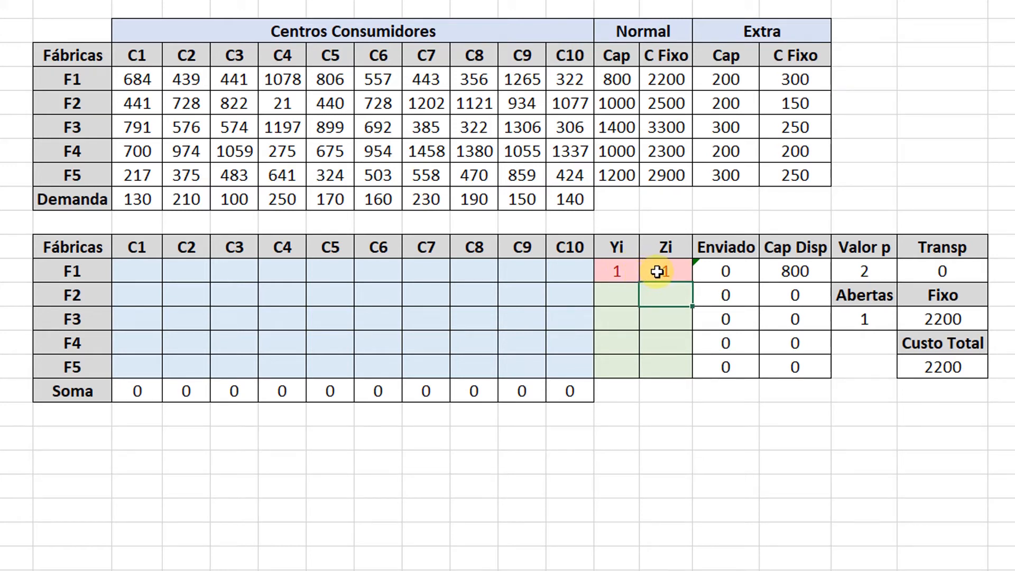
{"action": "left_click_drag", "start_coordinate": [657, 271], "coordinate": [631, 273]}
{"action": "key", "text": "Delete"}
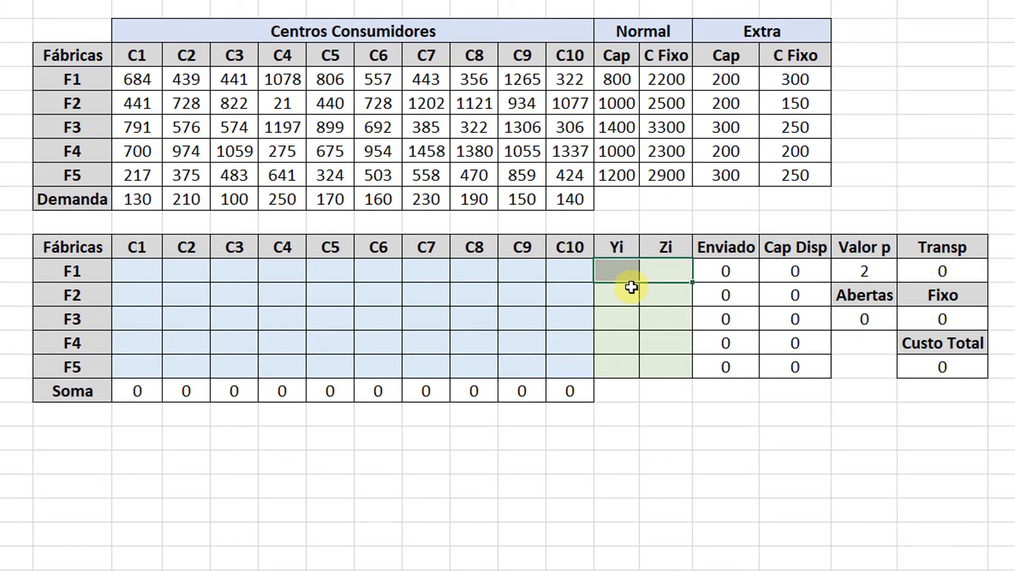
{"action": "left_click", "coordinate": [626, 290]}
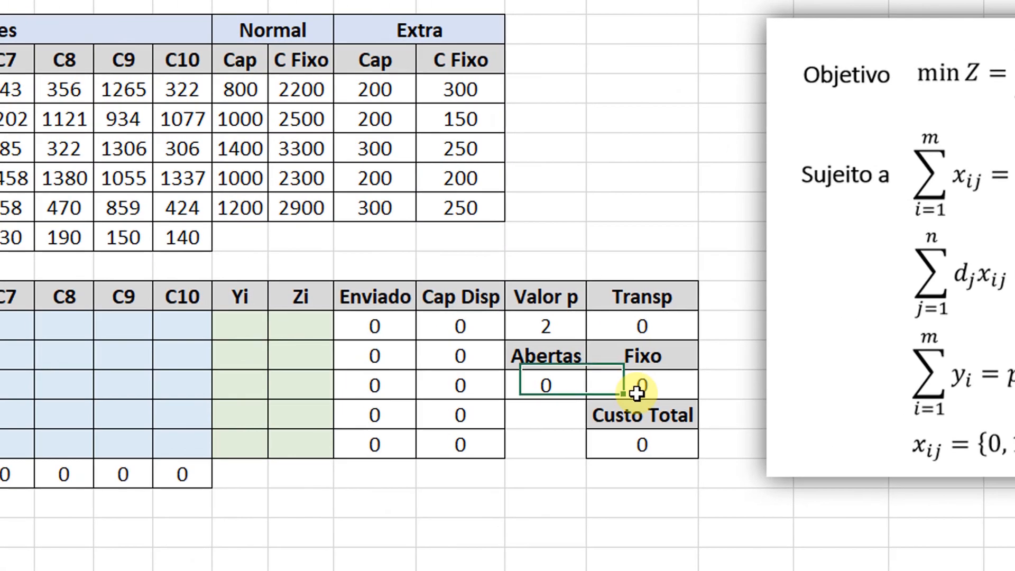
Extend the Fixo formula with +SOMARPRODUTO(N12:N16;P4:P8) to add the extra-capacity fixed costs of the factories.
{"action": "double_click", "coordinate": [561, 375]}
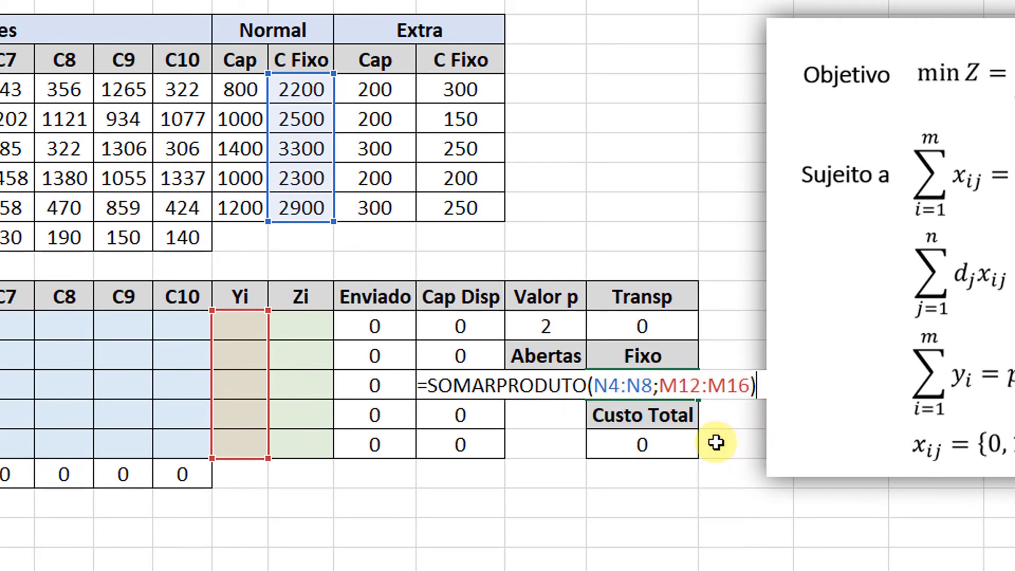
{"action": "type", "text": "+somarproduto("}
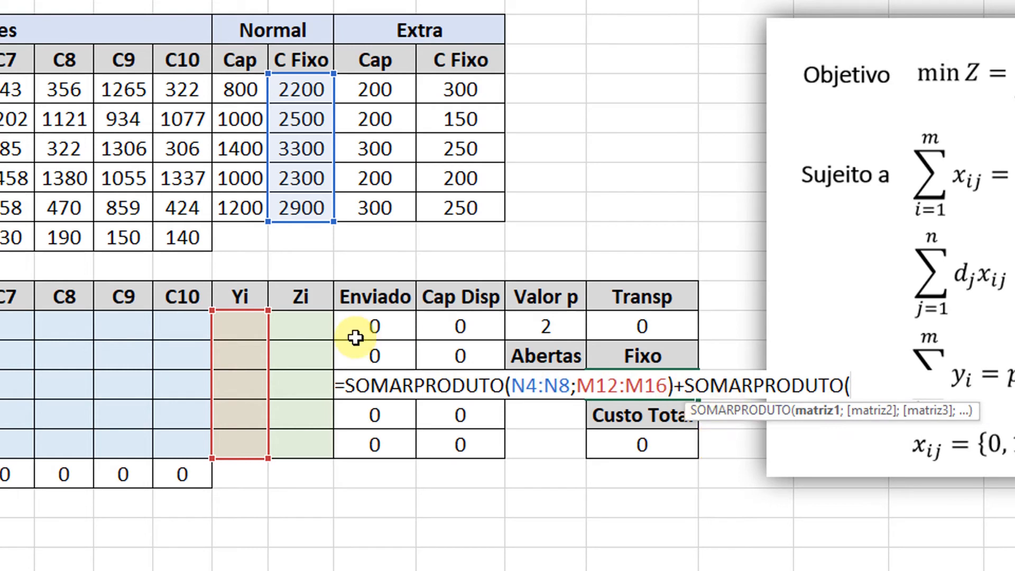
{"action": "left_click_drag", "start_coordinate": [300, 327], "coordinate": [296, 453]}
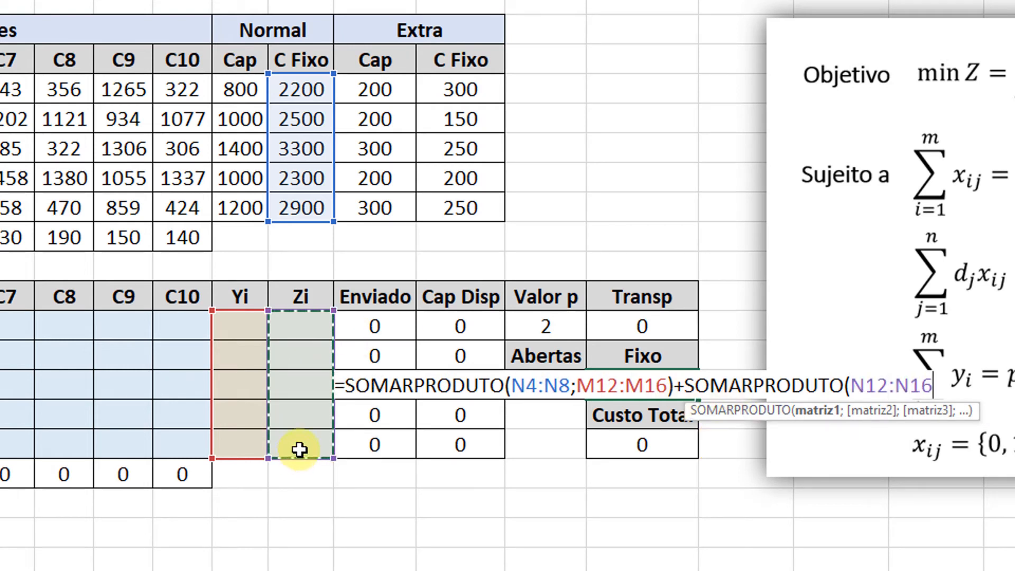
{"action": "type", "text": ";"}
{"action": "left_click_drag", "start_coordinate": [471, 90], "coordinate": [465, 207]}
{"action": "type", "text": ")"}
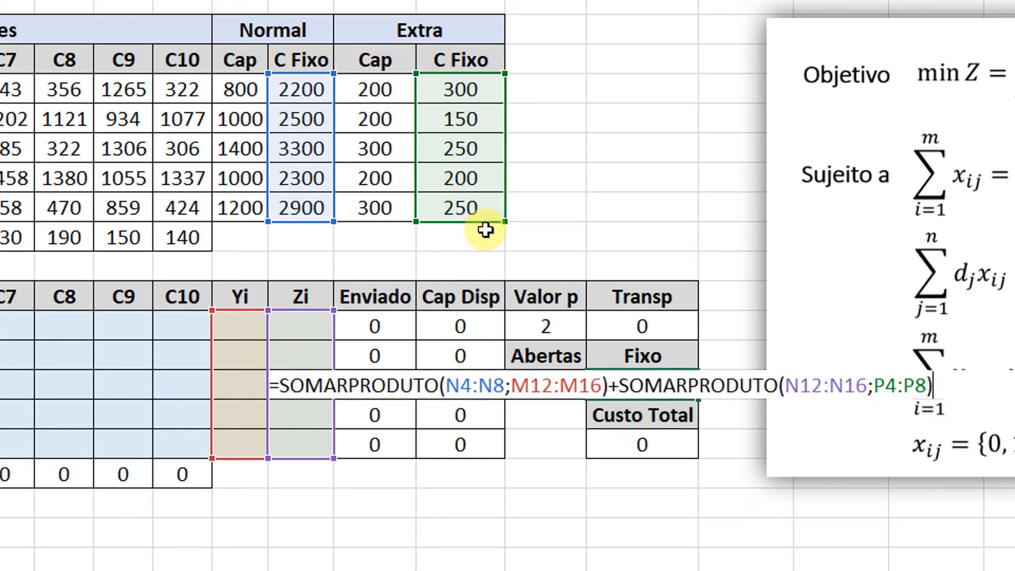
{"action": "key", "text": "Return"}
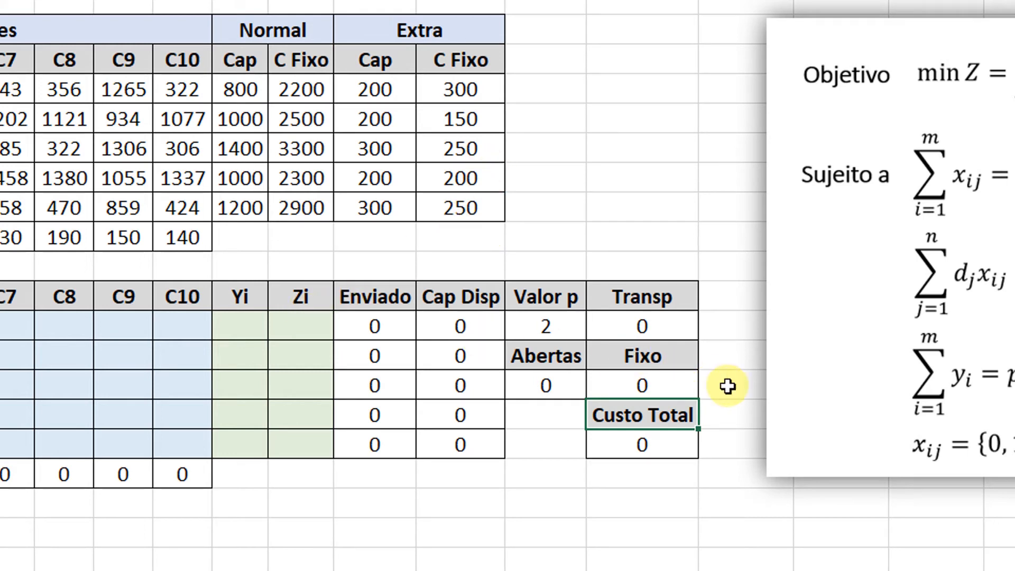
Test the extended Fixo formula by setting Yi and Zi of F1 to 1, and clear both test values.
{"action": "left_click", "coordinate": [624, 380]}
{"action": "left_click", "coordinate": [243, 327]}
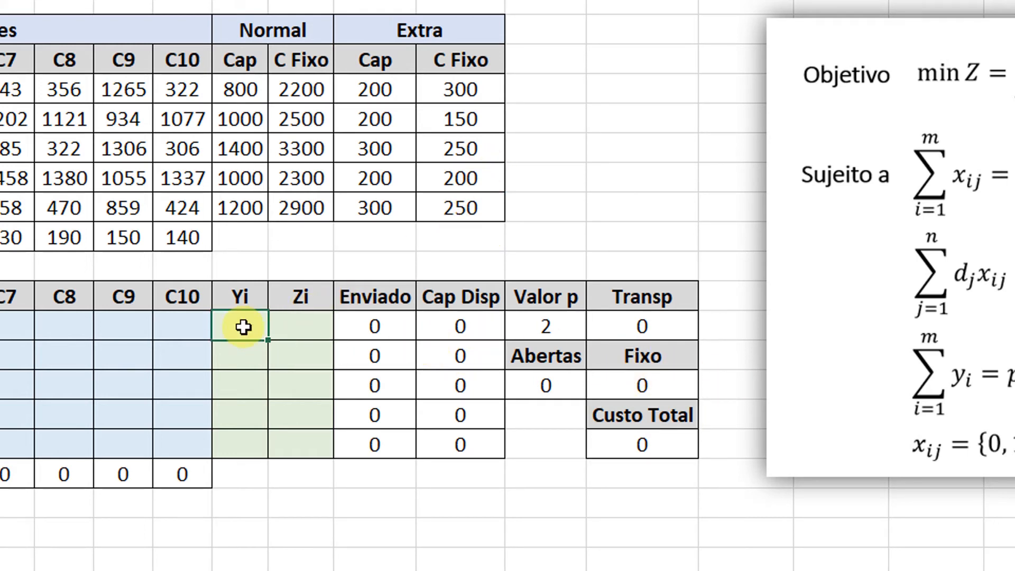
{"action": "type", "text": "1"}
{"action": "left_click", "coordinate": [302, 326]}
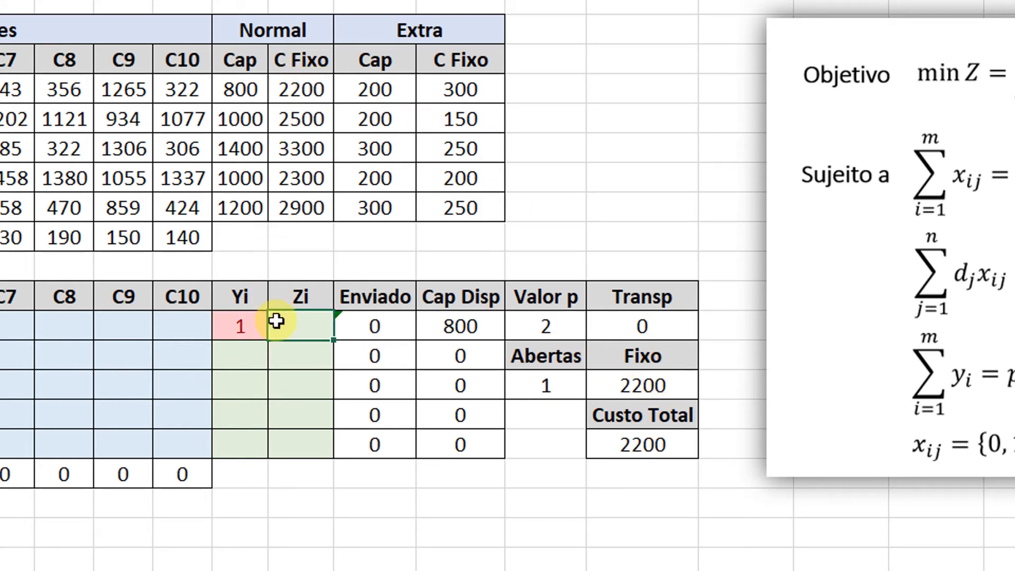
{"action": "type", "text": "1"}
{"action": "left_click", "coordinate": [302, 362]}
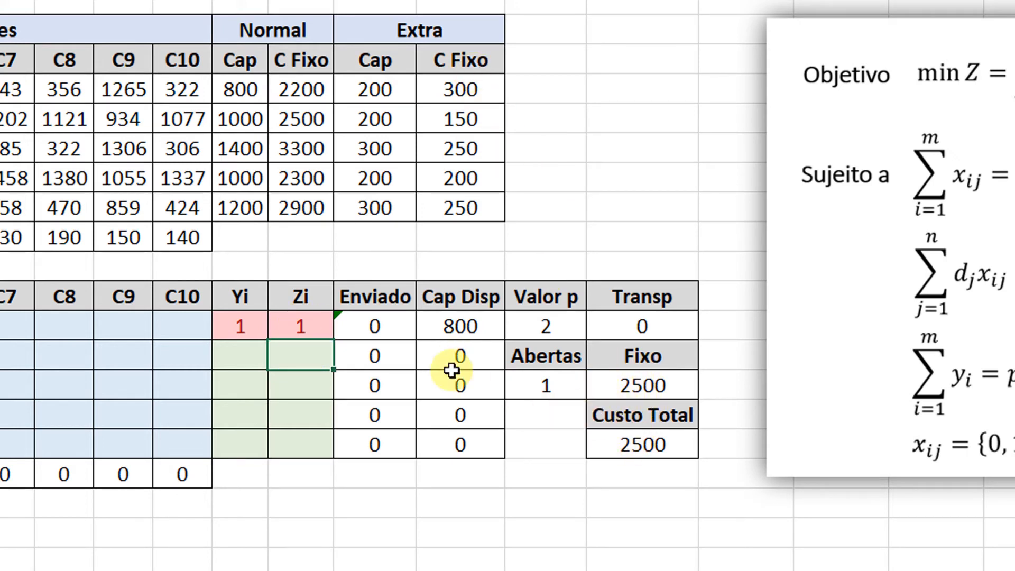
{"action": "left_click_drag", "start_coordinate": [259, 324], "coordinate": [298, 326]}
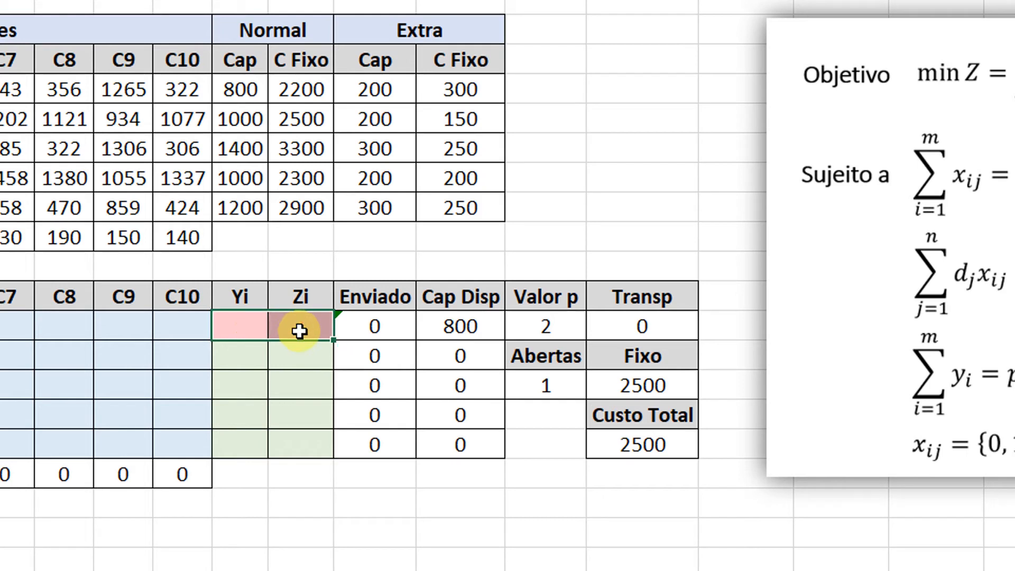
{"action": "key", "text": "Delete"}
{"action": "left_click", "coordinate": [299, 297]}
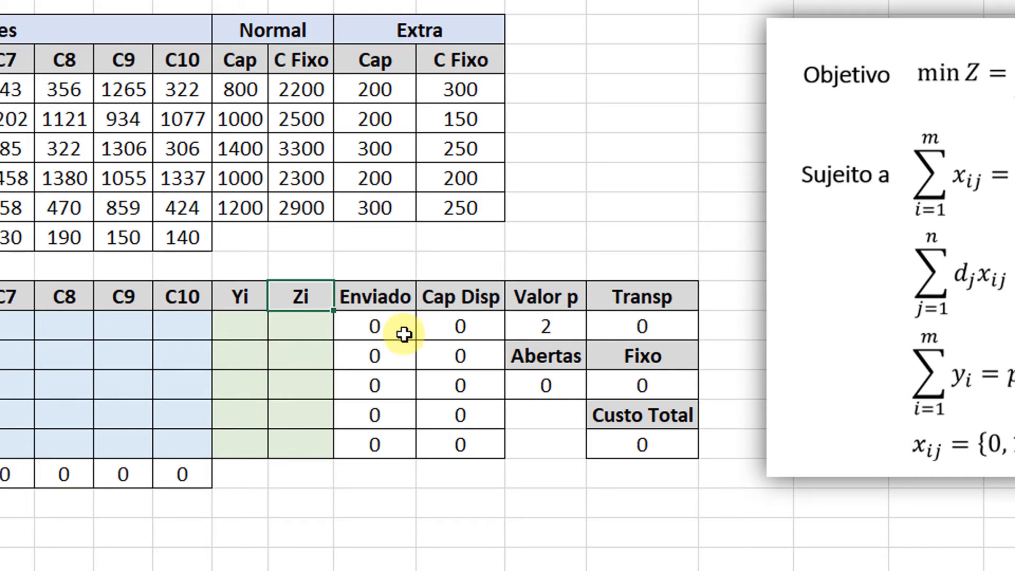
Set Yi and Zi of factory F1 to 1 as test values for the available capacity.
{"action": "left_click", "coordinate": [251, 325]}
{"action": "type", "text": "1"}
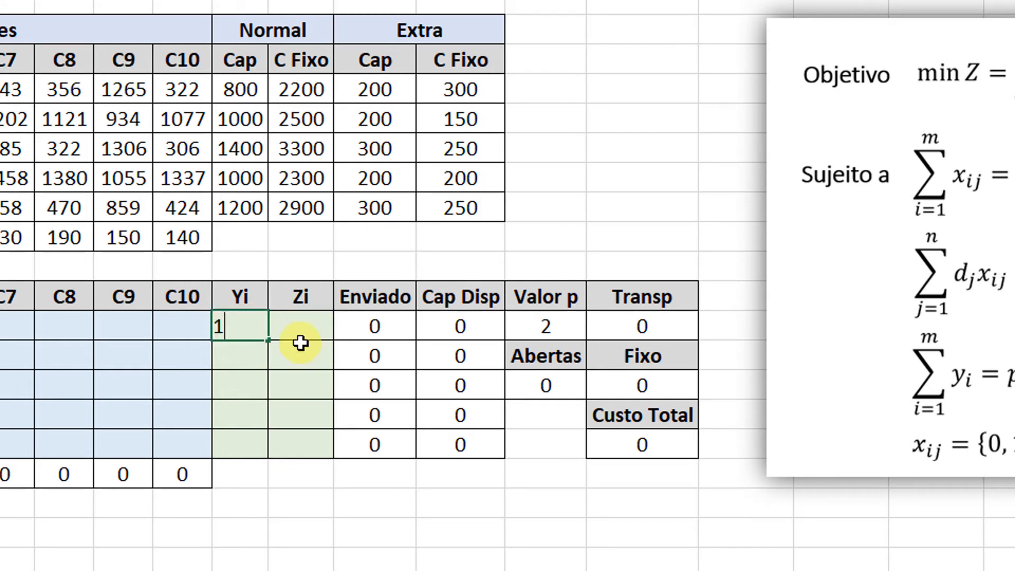
{"action": "key", "text": "Tab"}
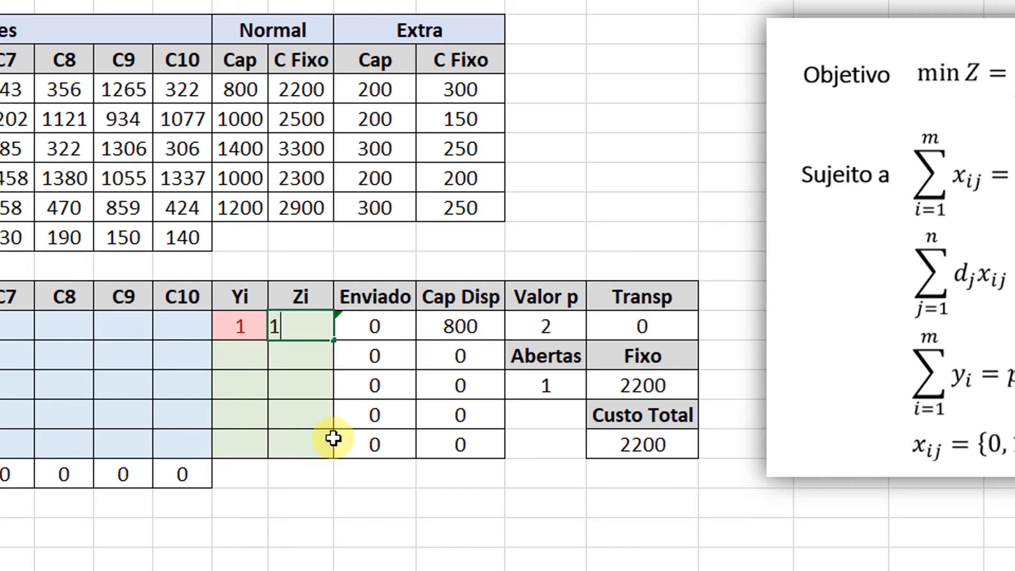
{"action": "type", "text": "1"}
{"action": "key", "text": "Return"}
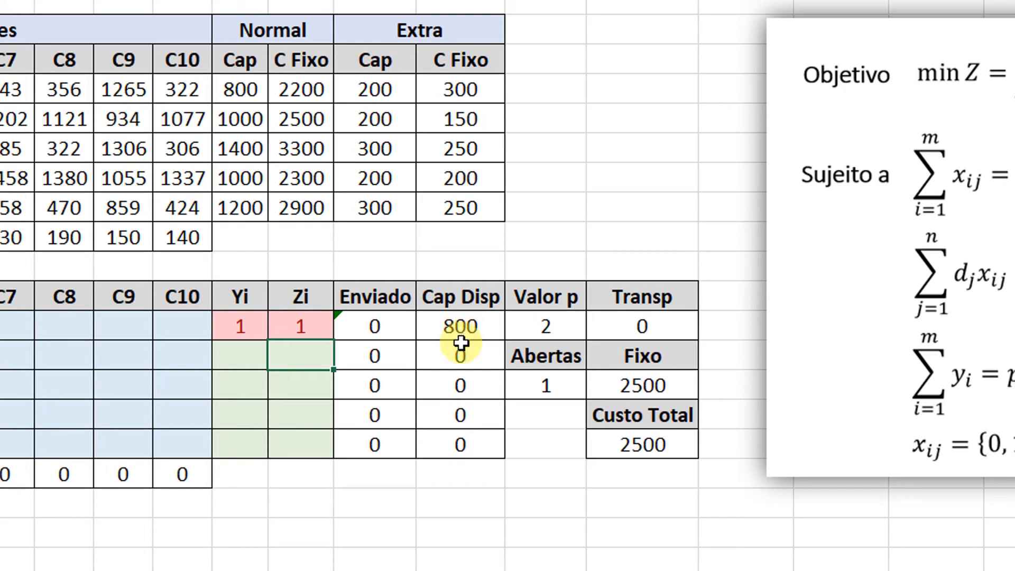
{"action": "left_click", "coordinate": [396, 97]}
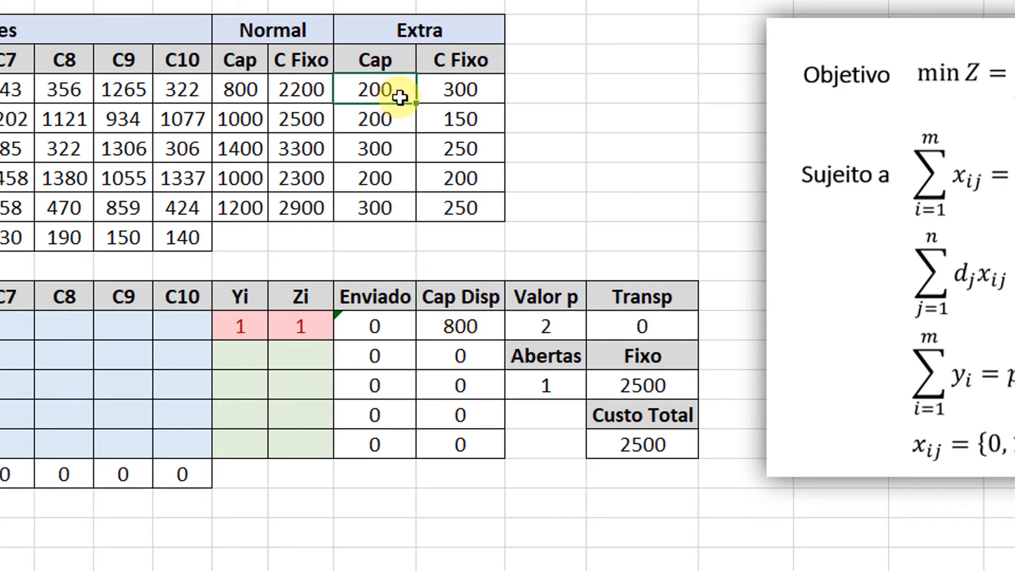
Extend the Cap Disp formula of F1 to =M12*M4+N12*O4, and clear the Yi and Zi test values of F1.
{"action": "left_click", "coordinate": [460, 324]}
{"action": "double_click", "coordinate": [465, 328]}
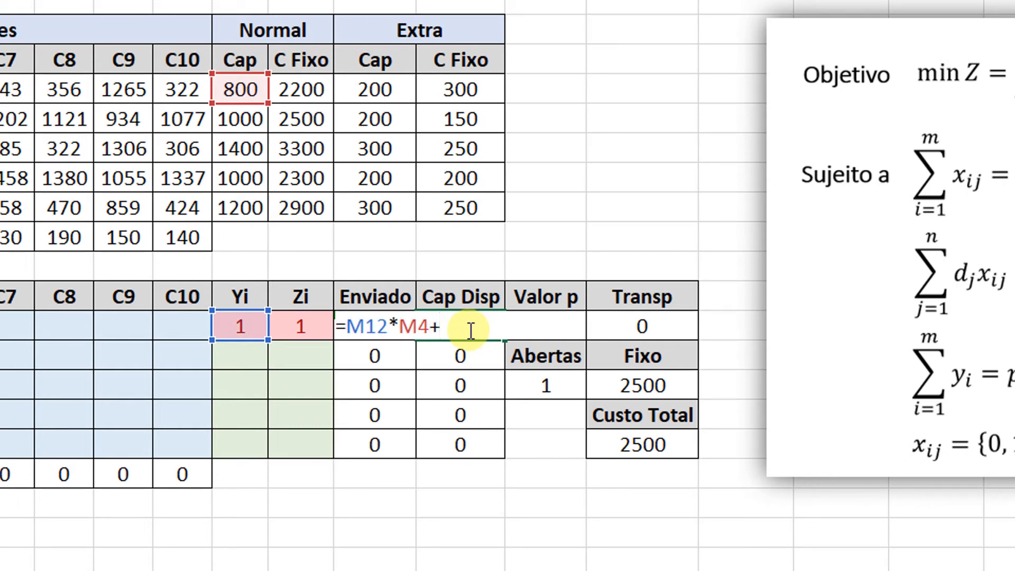
{"action": "left_click", "coordinate": [300, 327]}
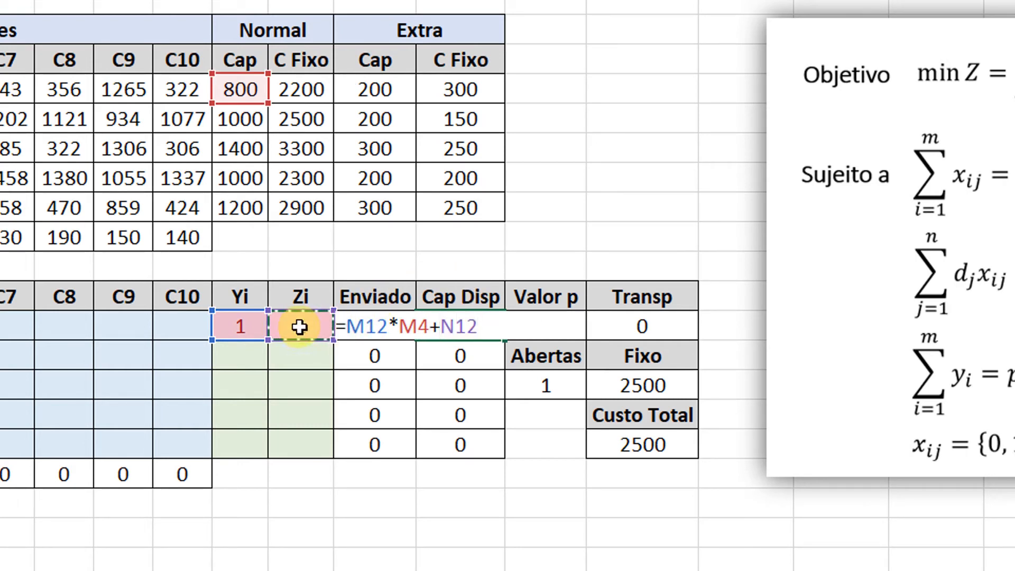
{"action": "type", "text": "*"}
{"action": "left_click", "coordinate": [397, 95]}
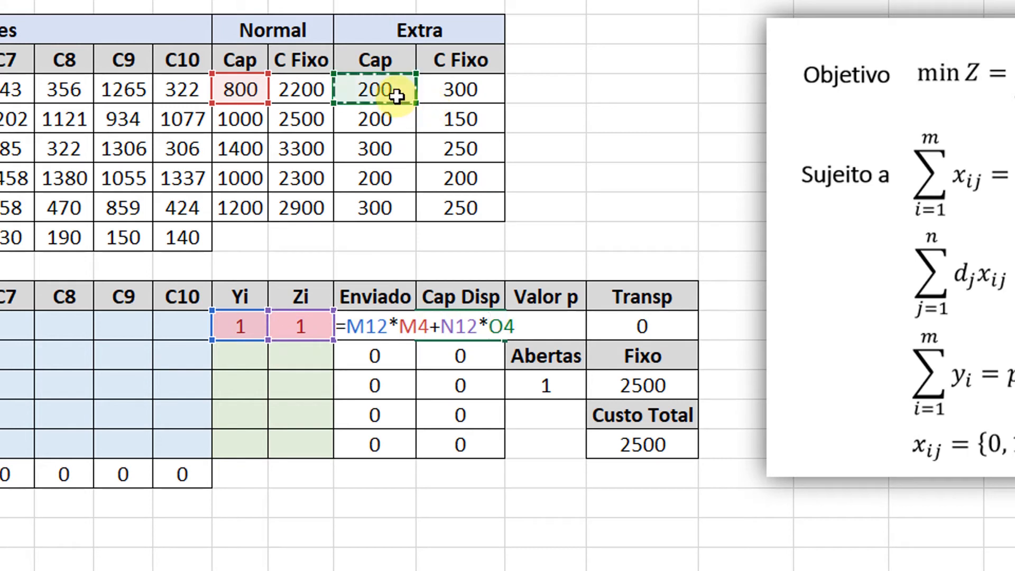
{"action": "key", "text": "Return"}
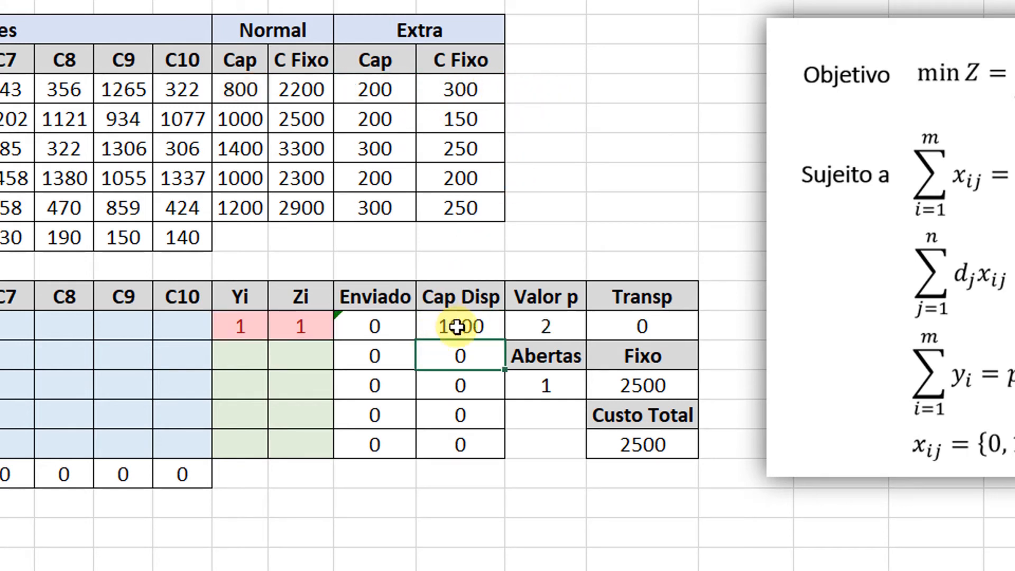
{"action": "left_click_drag", "start_coordinate": [241, 327], "coordinate": [303, 323]}
{"action": "key", "text": "Delete"}
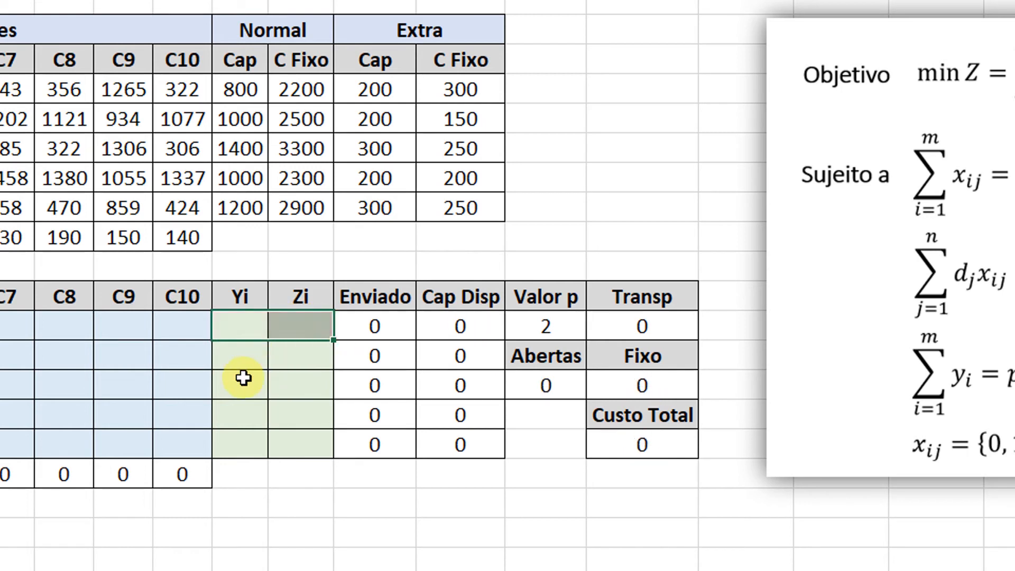
Set Yi and Zi of factory F3 to 1, and fill the Cap Disp formula of F1 down through F5.
{"action": "left_click", "coordinate": [237, 384]}
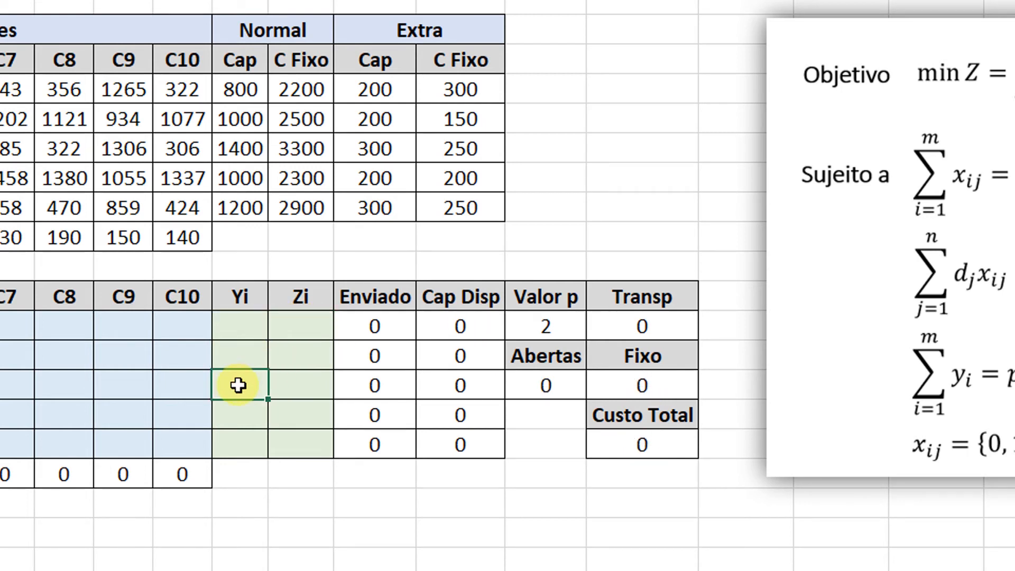
{"action": "type", "text": "1"}
{"action": "key", "text": "Tab"}
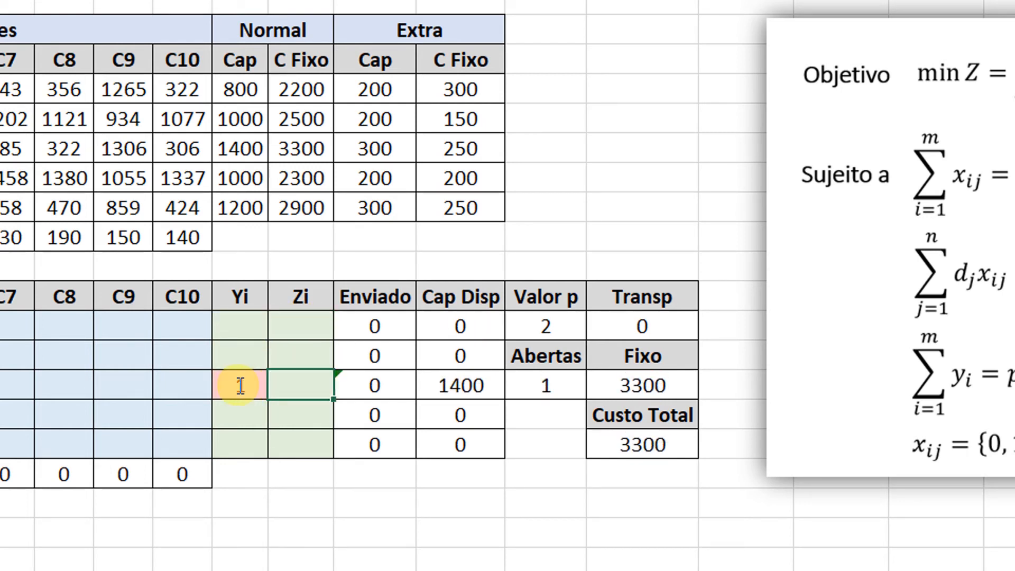
{"action": "type", "text": "1"}
{"action": "key", "text": "Tab"}
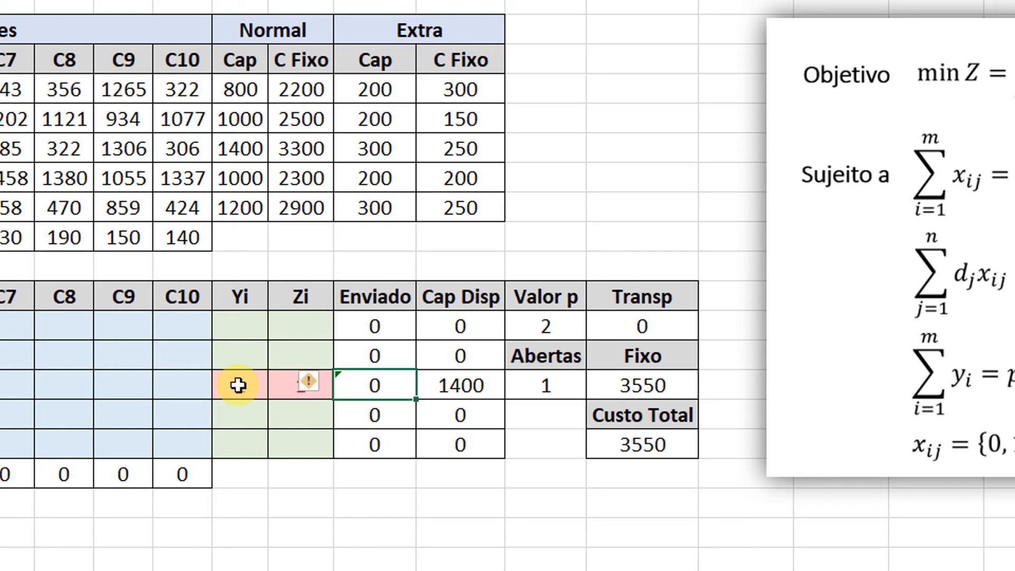
{"action": "left_click", "coordinate": [454, 326]}
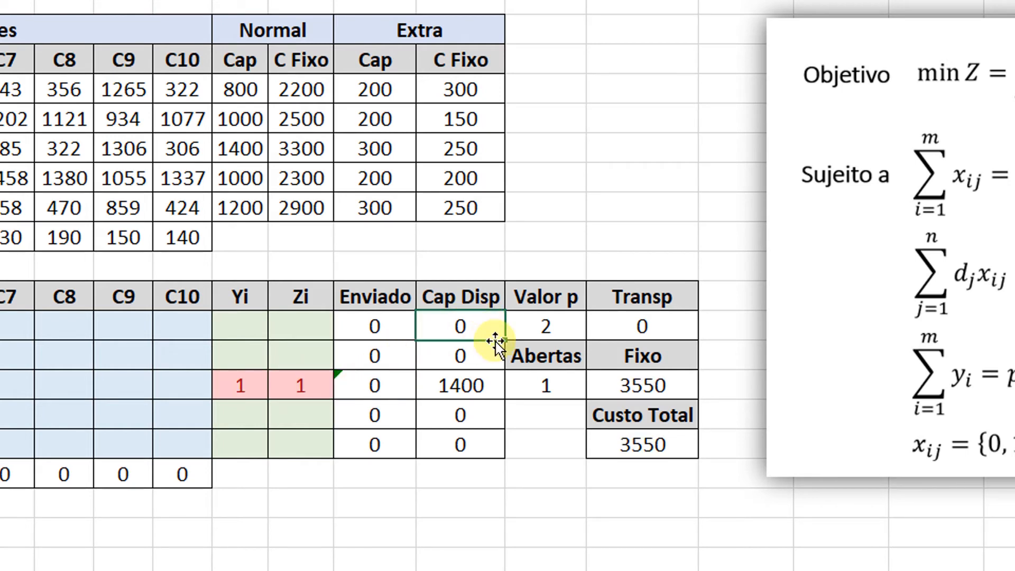
{"action": "left_click_drag", "start_coordinate": [506, 345], "coordinate": [475, 447]}
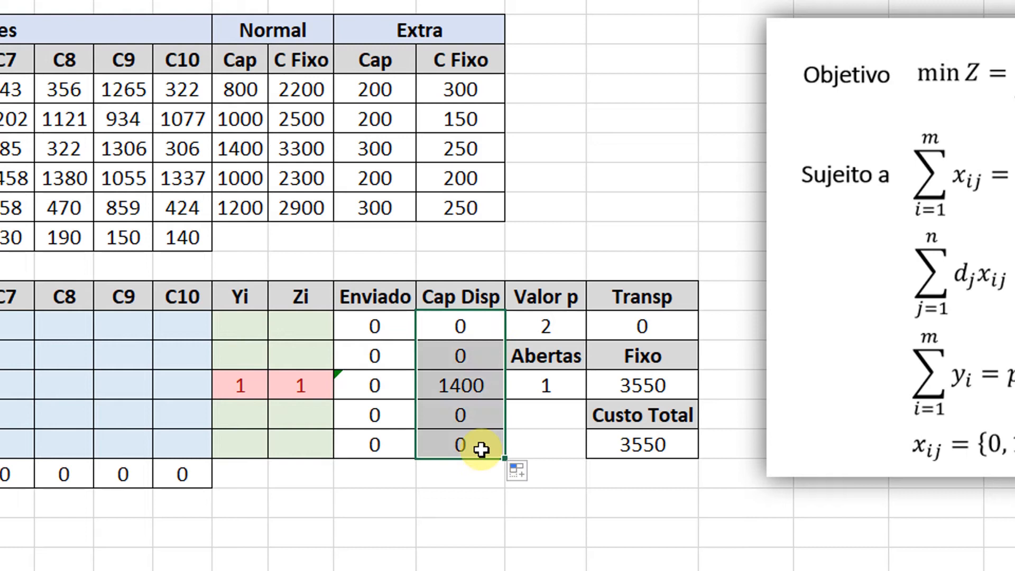
Check the cell references in the copied Cap Disp formula of F3, and clear its Yi and Zi test values.
{"action": "left_click", "coordinate": [491, 323]}
{"action": "double_click", "coordinate": [445, 380]}
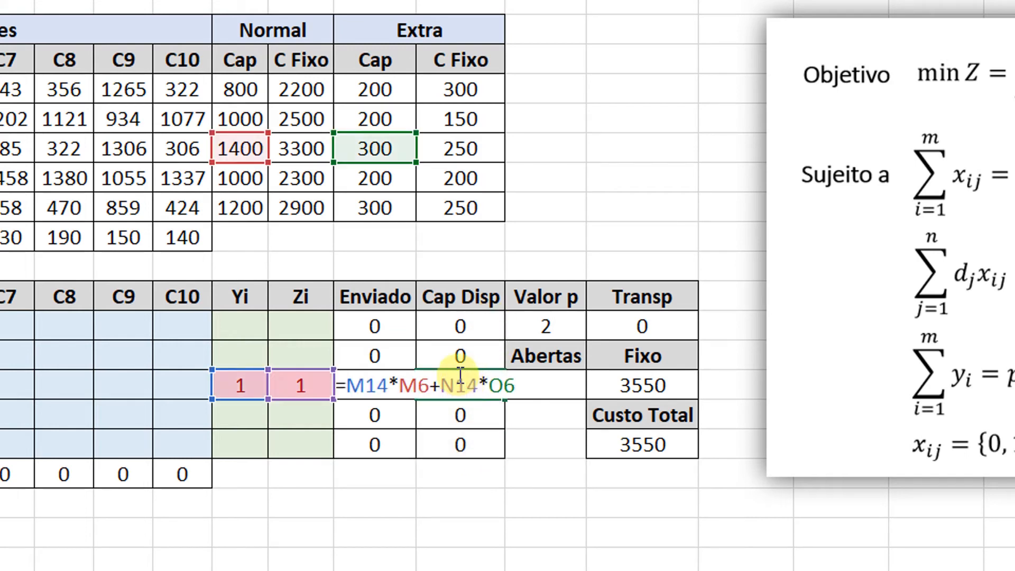
{"action": "key", "text": "Escape"}
{"action": "left_click_drag", "start_coordinate": [246, 385], "coordinate": [271, 388]}
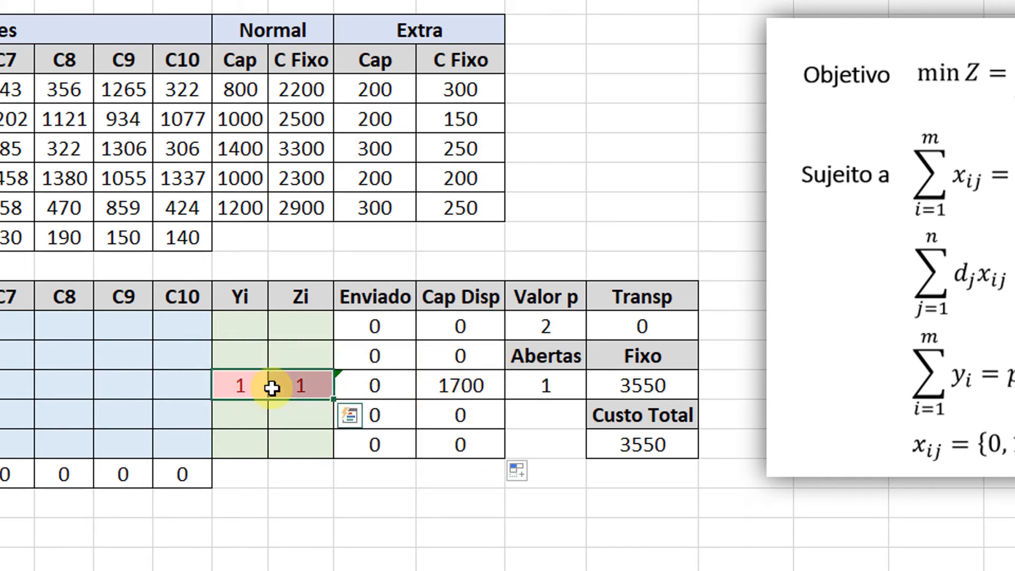
{"action": "key", "text": "Delete"}
Test the available capacity of F2 by setting its Yi and Zi to 1, and clear both test values.
{"action": "left_click", "coordinate": [253, 356]}
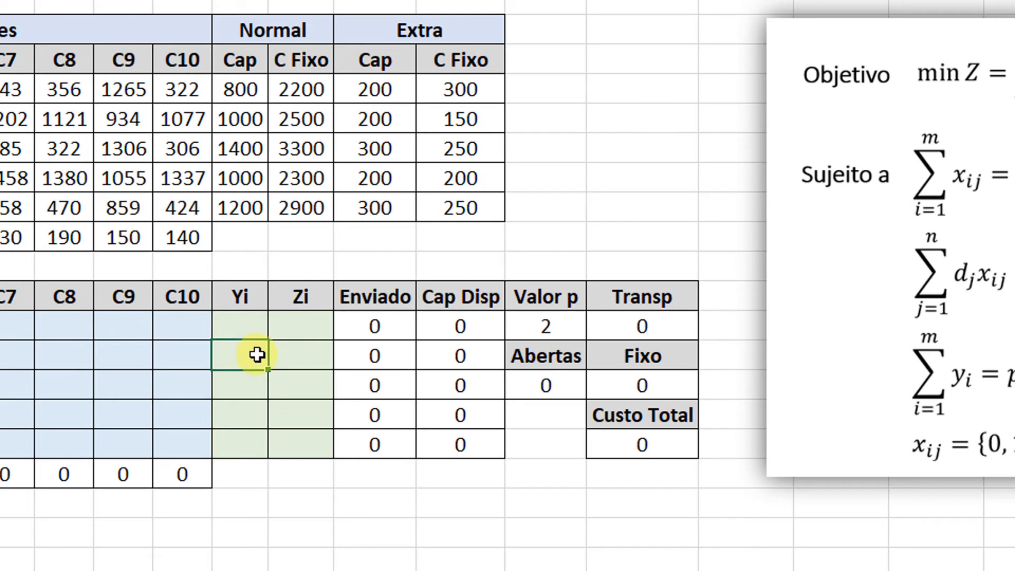
{"action": "type", "text": "1"}
{"action": "left_click", "coordinate": [300, 352]}
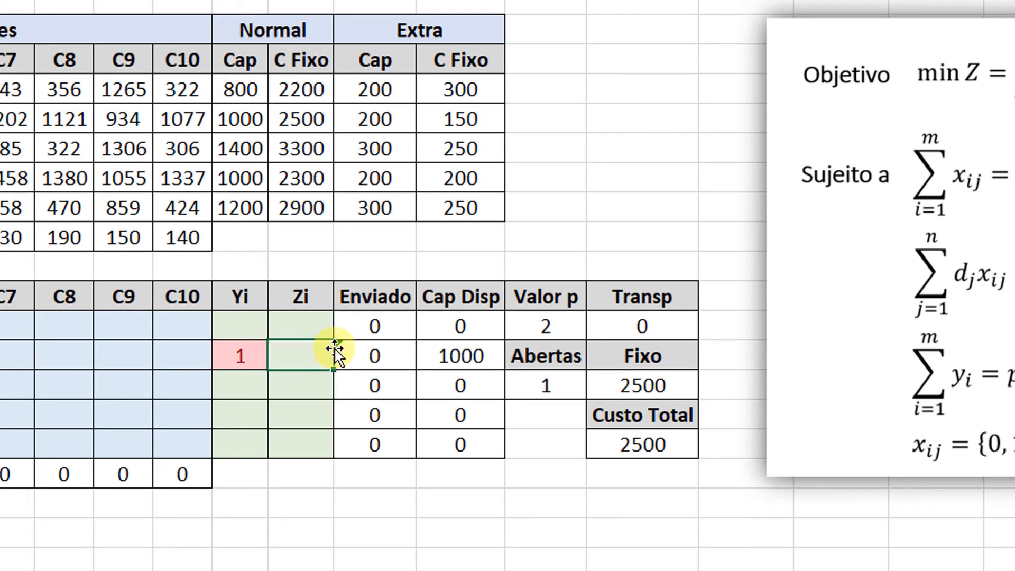
{"action": "type", "text": "1"}
{"action": "left_click", "coordinate": [361, 356]}
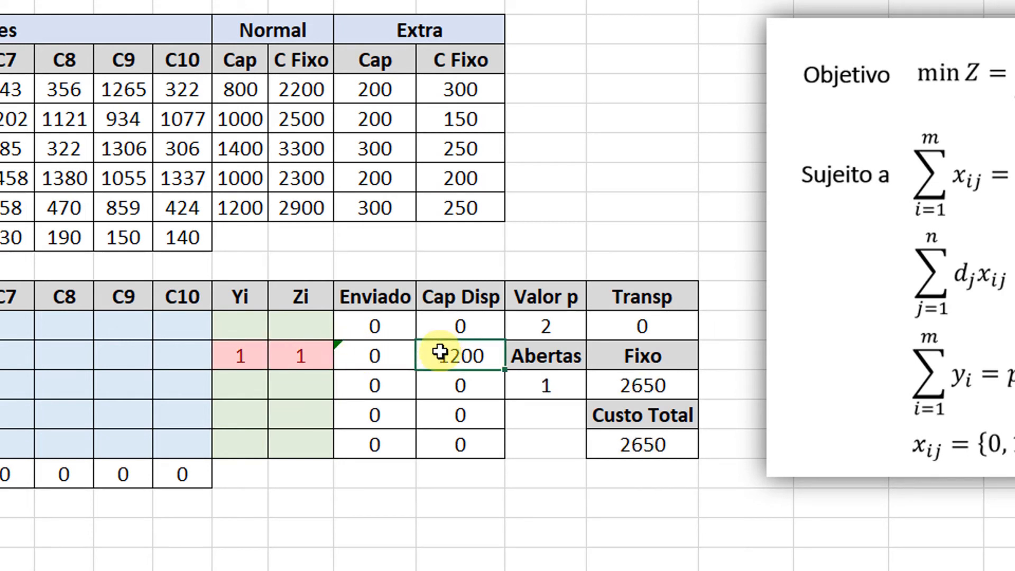
{"action": "left_click_drag", "start_coordinate": [261, 363], "coordinate": [286, 366]}
{"action": "key", "text": "Delete"}
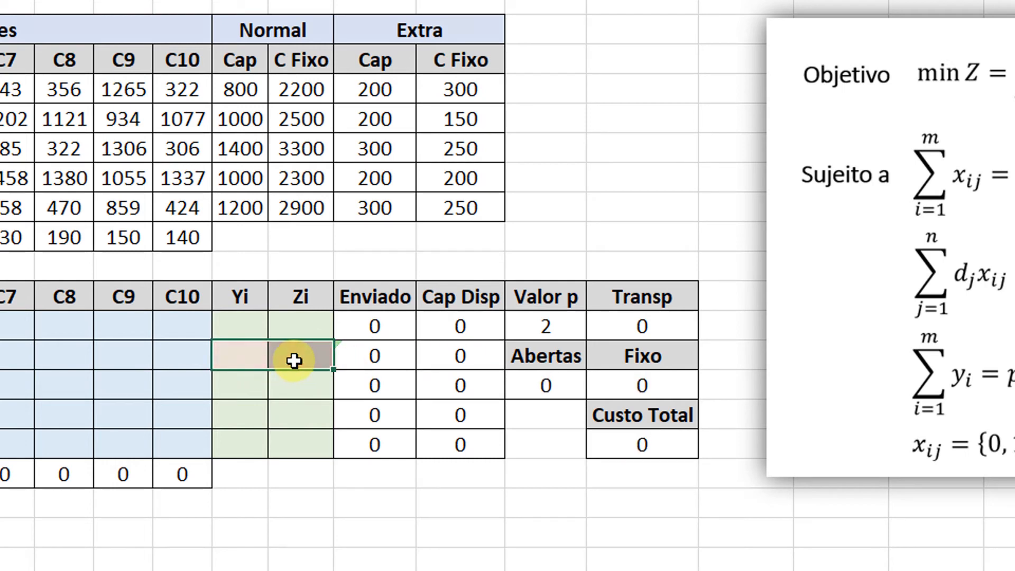
{"action": "left_click", "coordinate": [299, 397]}
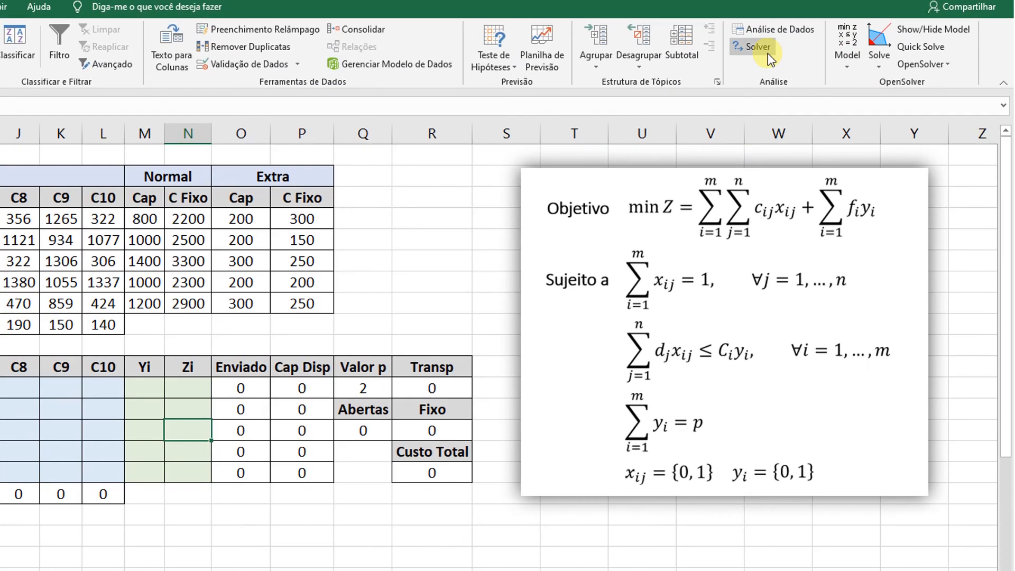
Set up Solver to minimise the Custo Total cell $R$16 by changing the variable cells $C$12:$N$16.
{"action": "left_click", "coordinate": [768, 52]}
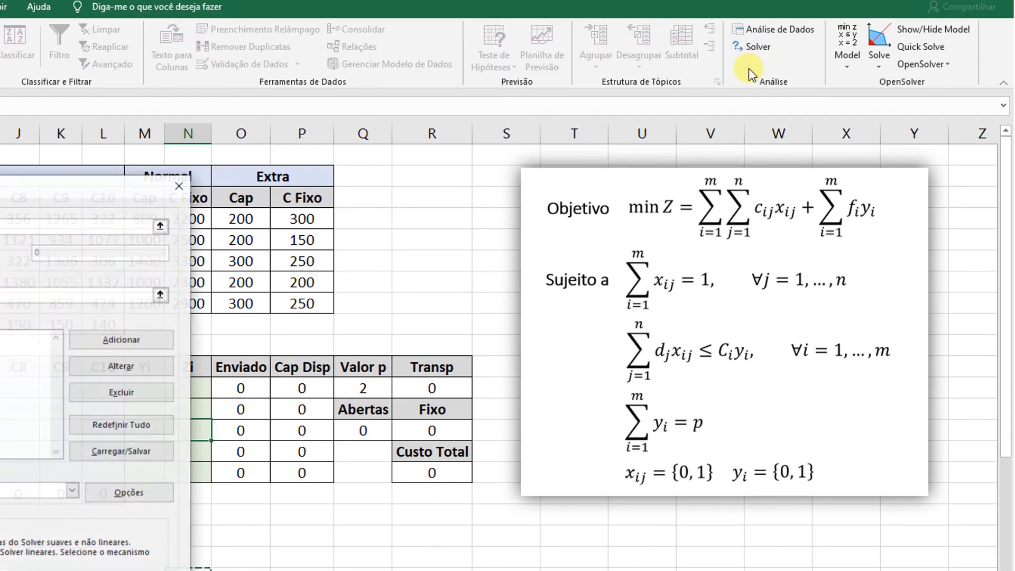
{"action": "left_click_drag", "start_coordinate": [6, 199], "coordinate": [721, 221]}
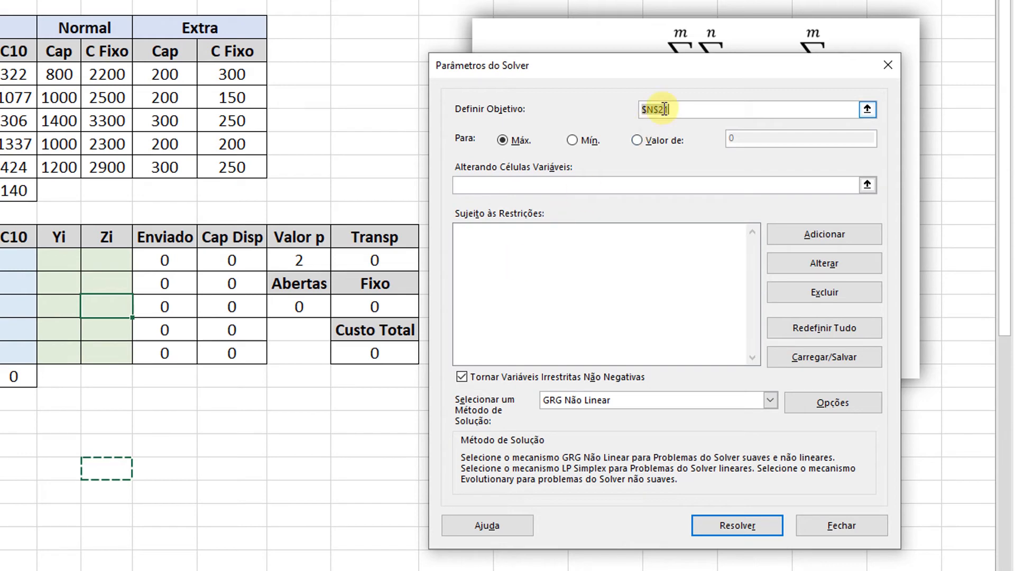
{"action": "left_click", "coordinate": [379, 354]}
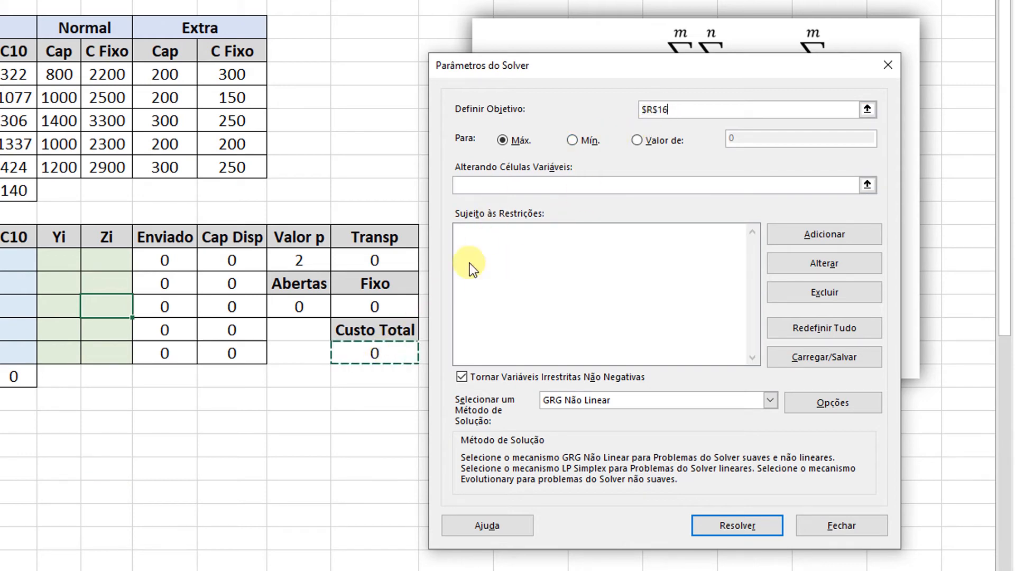
{"action": "left_click", "coordinate": [572, 140]}
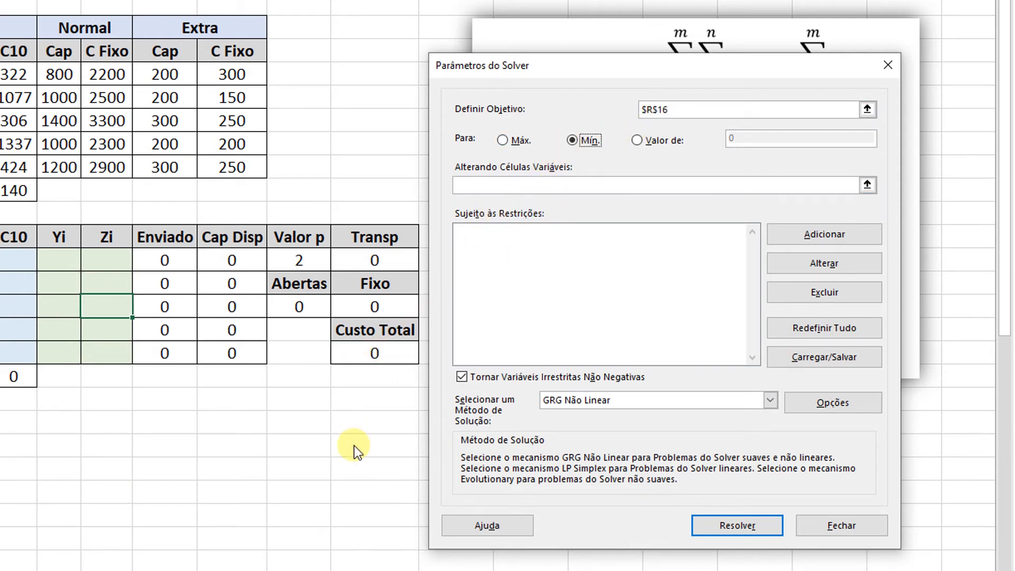
{"action": "left_click", "coordinate": [482, 183]}
{"action": "left_click_drag", "start_coordinate": [57, 246], "coordinate": [540, 329]}
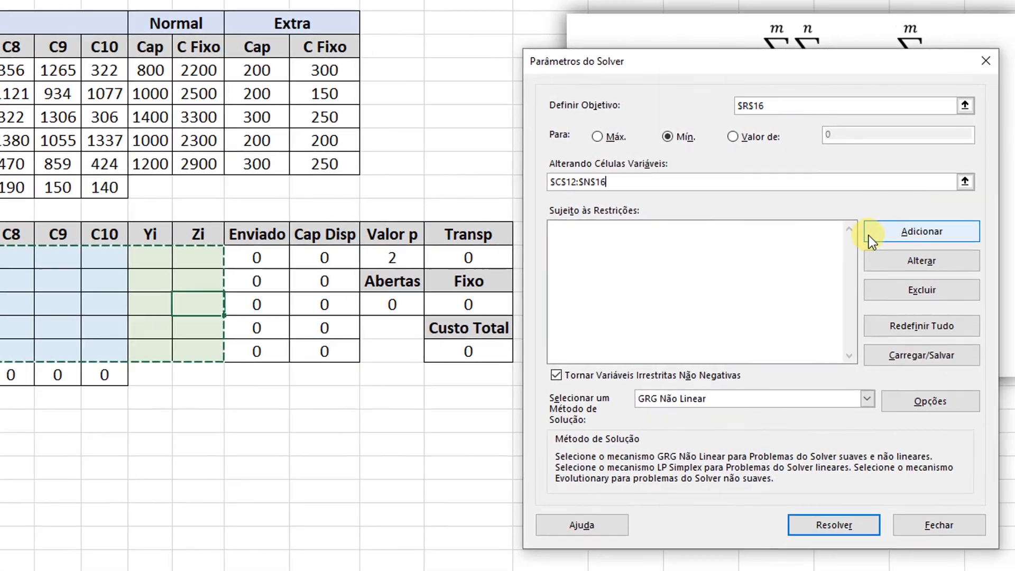
Add a Solver constraint making all decision variables in $C$12:$N$16 binary.
{"action": "left_click", "coordinate": [868, 236]}
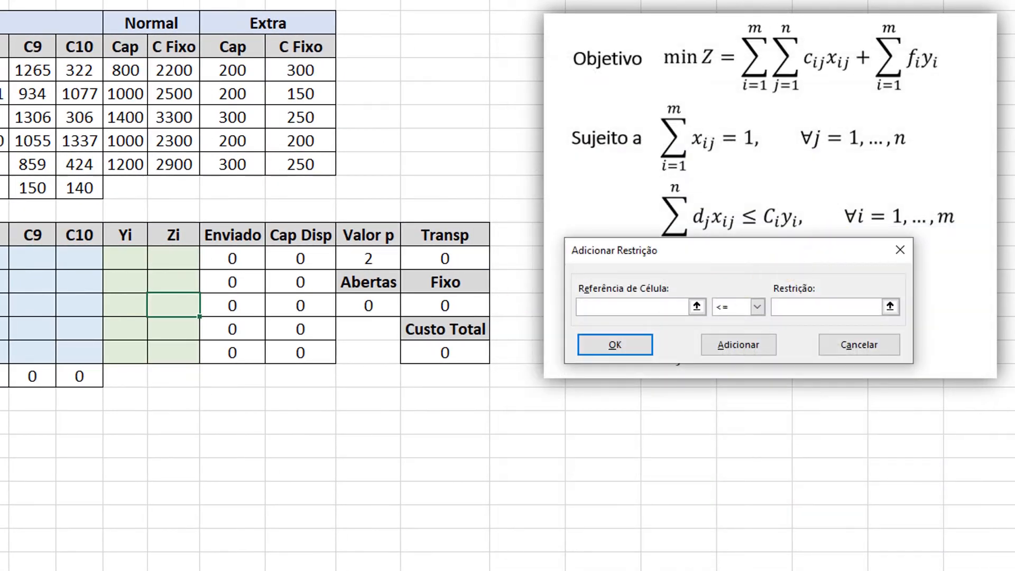
{"action": "left_click_drag", "start_coordinate": [0, 259], "coordinate": [161, 363]}
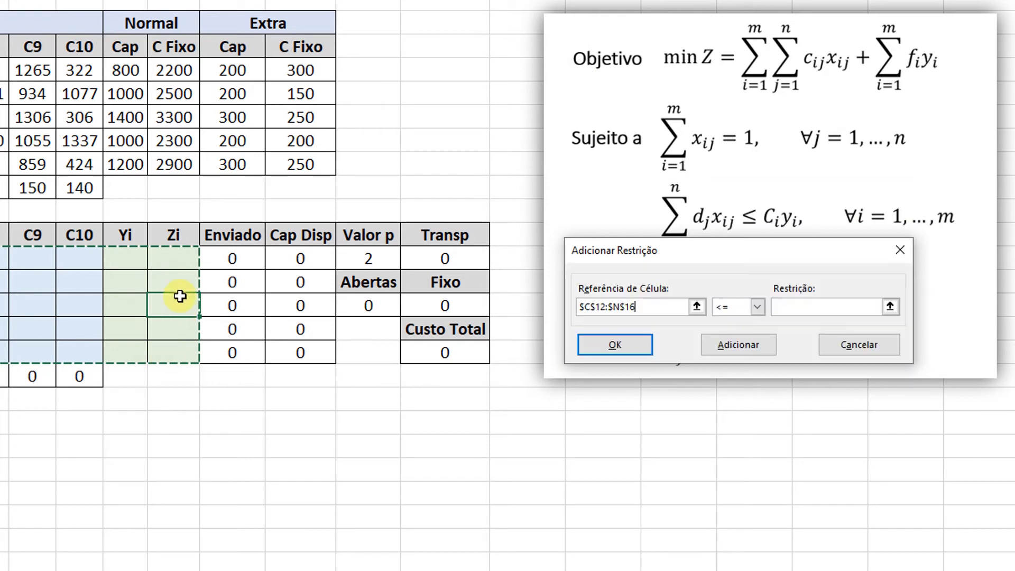
{"action": "left_click", "coordinate": [725, 308]}
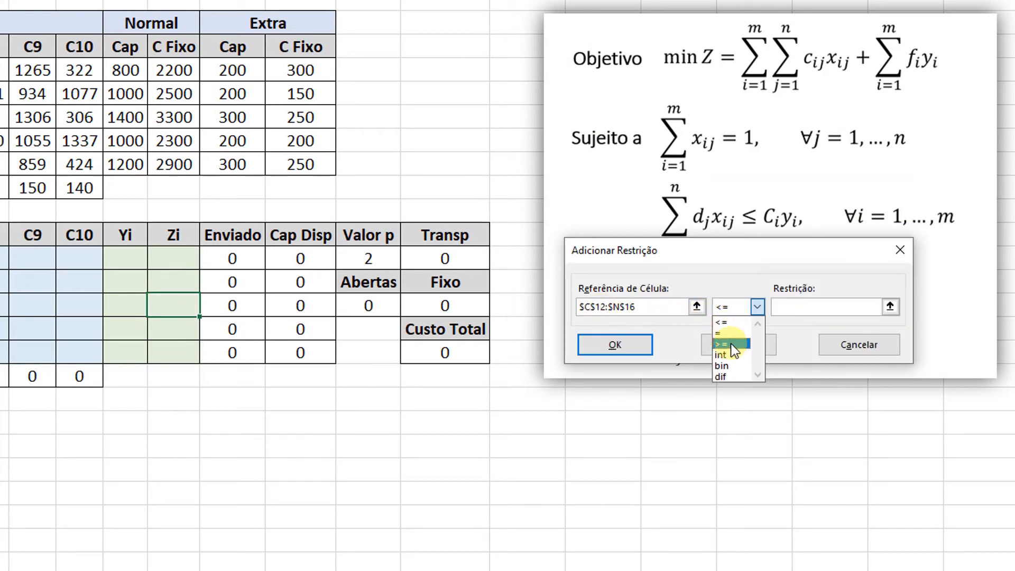
{"action": "left_click", "coordinate": [733, 360]}
{"action": "left_click", "coordinate": [738, 351]}
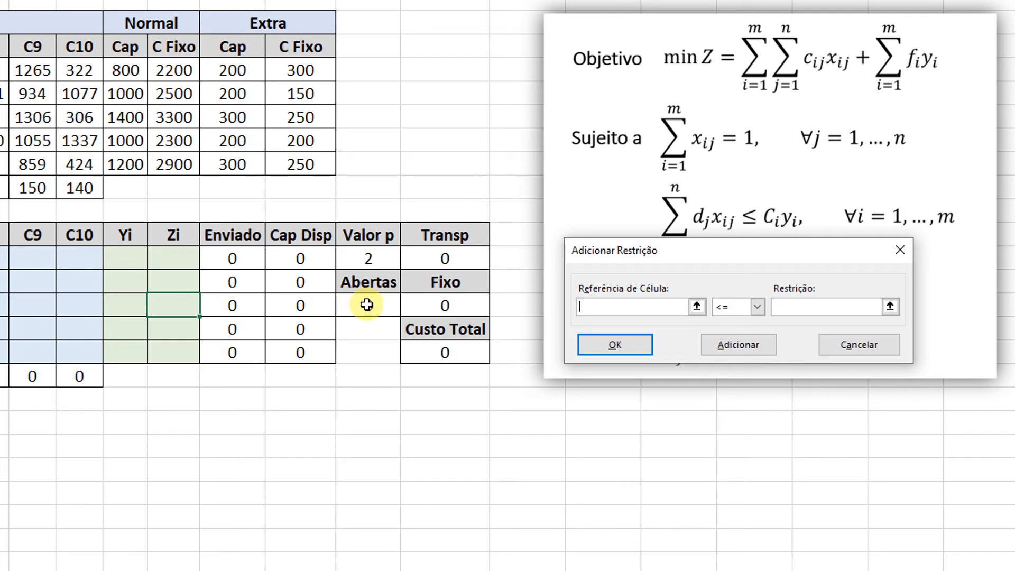
Add a Solver constraint making the Abertas cell $Q$14 equal to the Valor p cell.
{"action": "left_click", "coordinate": [367, 305]}
{"action": "left_click", "coordinate": [738, 305]}
{"action": "left_click", "coordinate": [728, 334]}
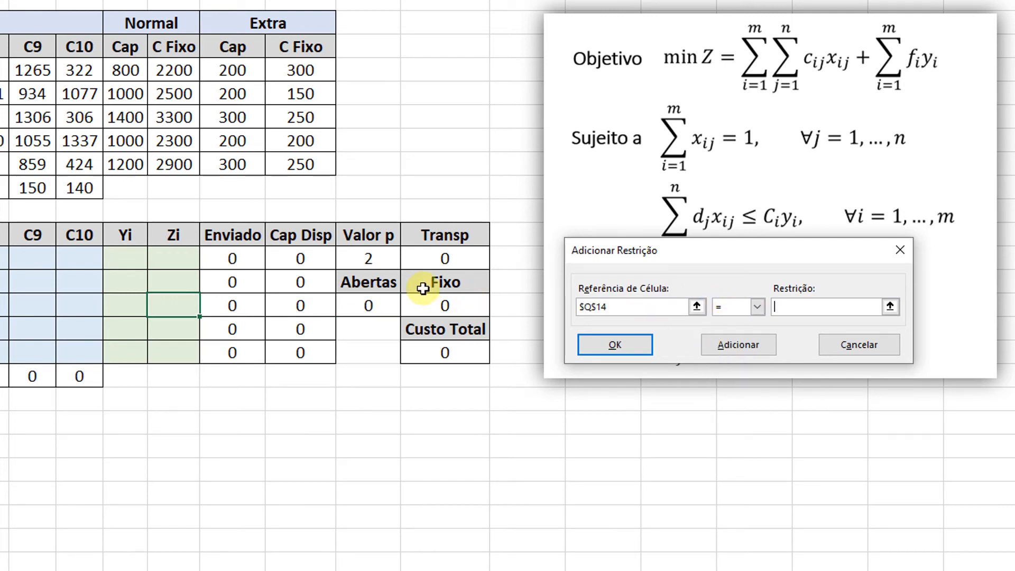
{"action": "left_click", "coordinate": [379, 255]}
{"action": "left_click", "coordinate": [717, 349]}
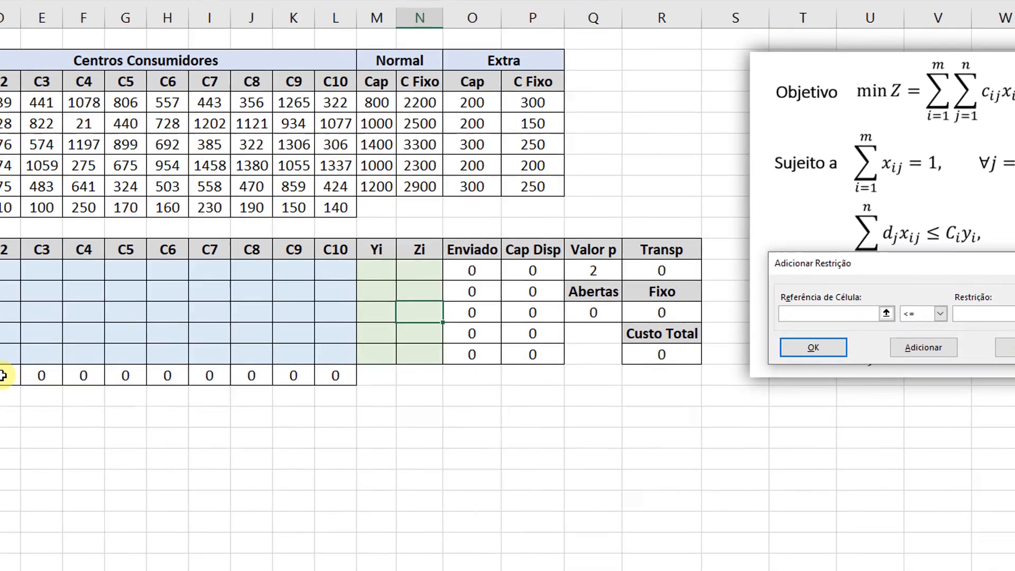
Add a Solver constraint making the Soma cells $C$17:$L$17 equal to 1.
{"action": "left_click_drag", "start_coordinate": [113, 375], "coordinate": [459, 369]}
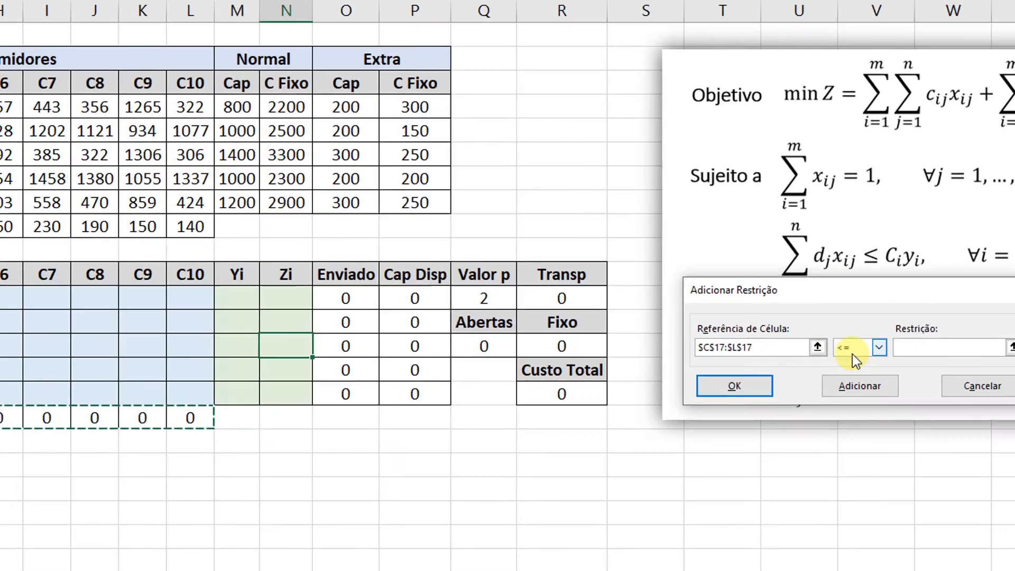
{"action": "left_click", "coordinate": [979, 311]}
{"action": "left_click", "coordinate": [637, 417]}
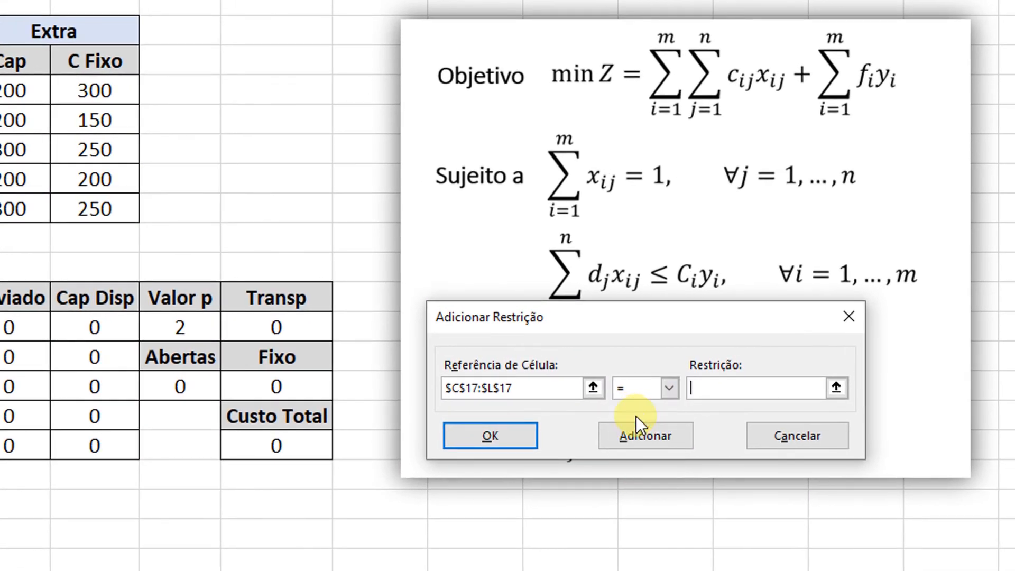
{"action": "left_click", "coordinate": [684, 384]}
{"action": "type", "text": "1"}
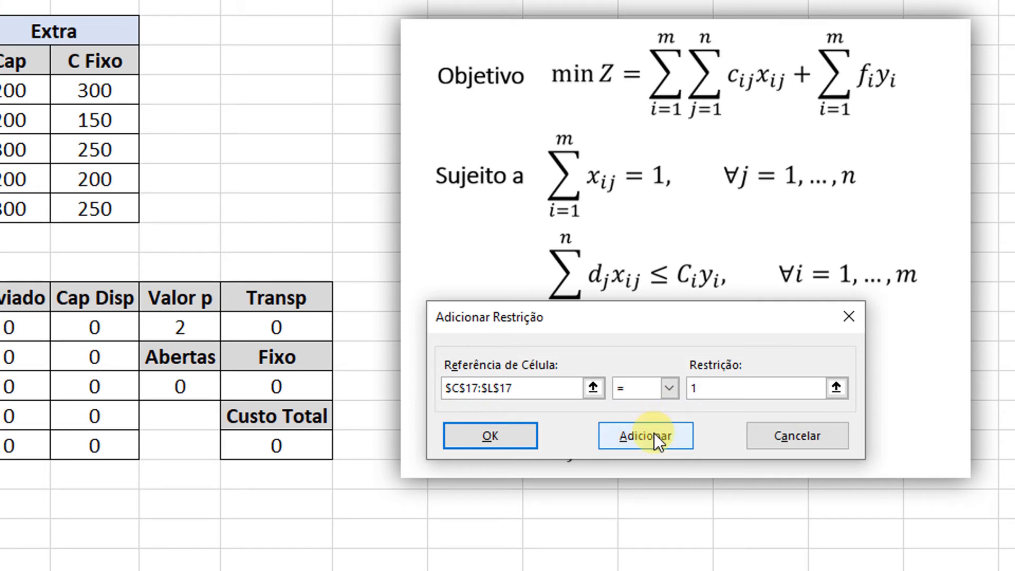
{"action": "left_click", "coordinate": [654, 431]}
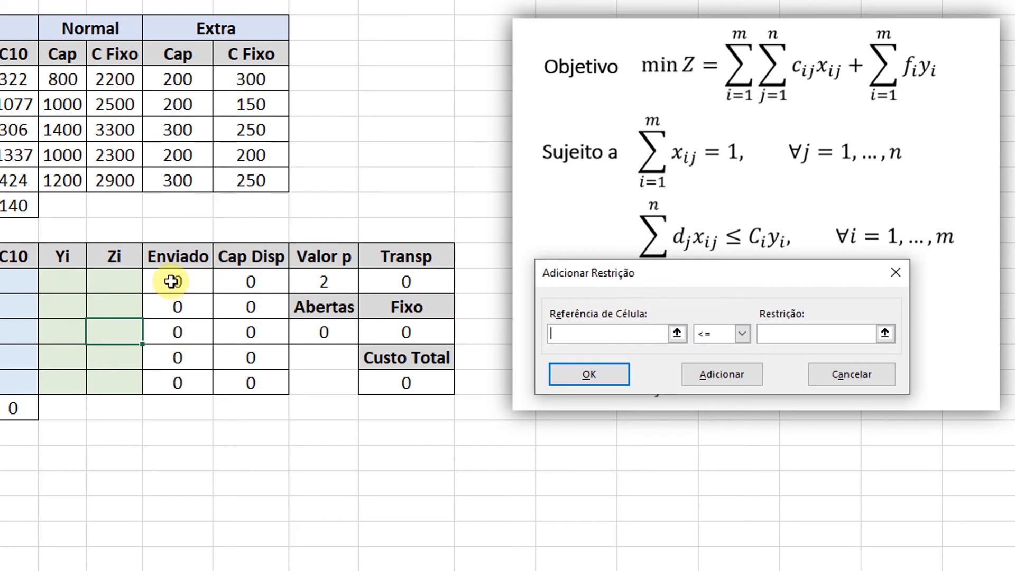
Add a Solver constraint keeping the Enviado cells $O$12:$O$16 <= the Cap Disp cells $P$12:$P$16, and finish adding constraints.
{"action": "left_click_drag", "start_coordinate": [167, 287], "coordinate": [183, 375]}
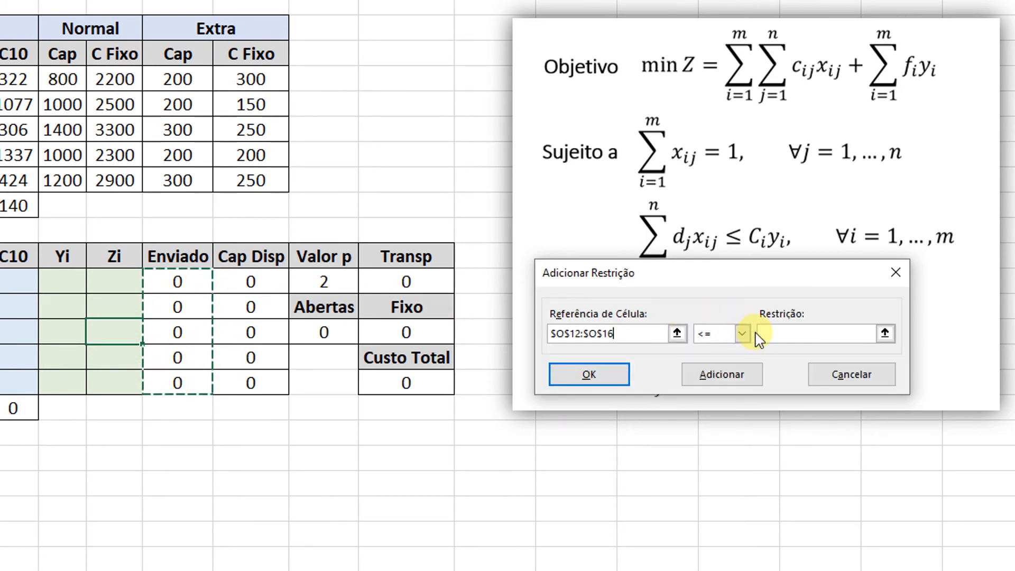
{"action": "left_click", "coordinate": [774, 333]}
{"action": "left_click", "coordinate": [279, 283]}
{"action": "left_click_drag", "start_coordinate": [279, 283], "coordinate": [267, 376]}
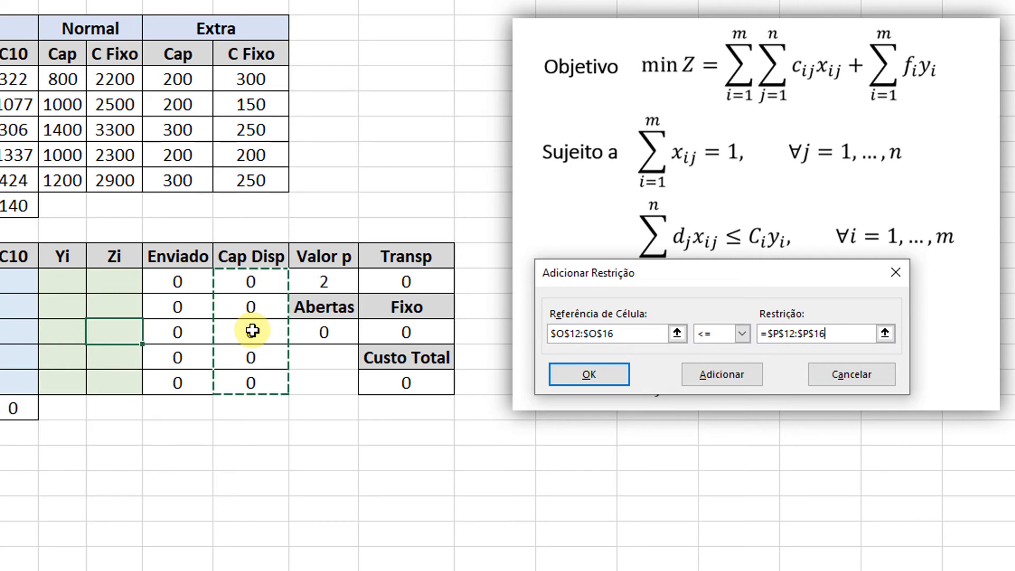
{"action": "left_click", "coordinate": [565, 376]}
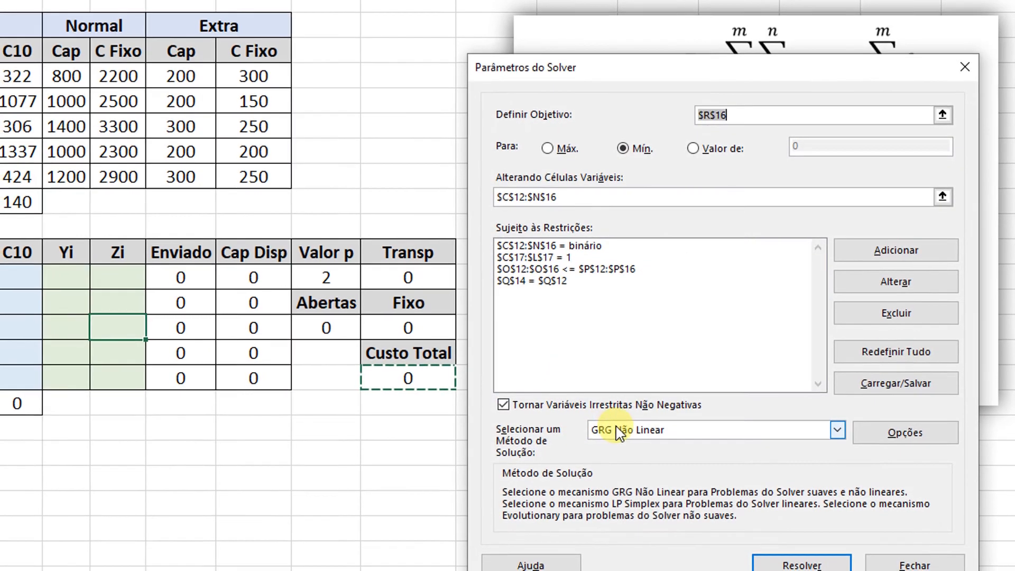
Choose LP Simplex as the solving method, close the Solver parameters and solve the model with OpenSolver.
{"action": "left_click", "coordinate": [619, 435]}
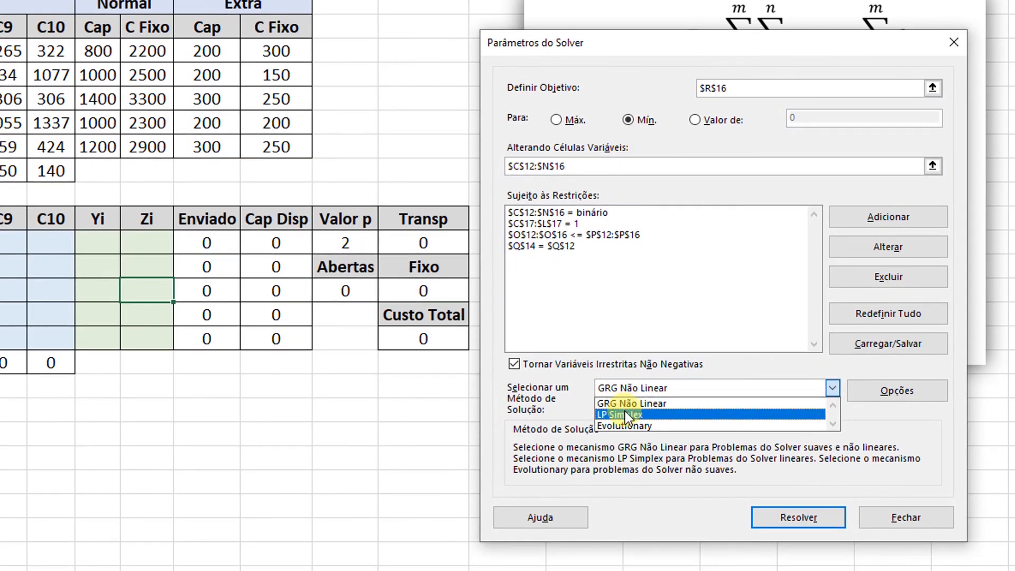
{"action": "left_click", "coordinate": [625, 415]}
{"action": "left_click", "coordinate": [905, 518]}
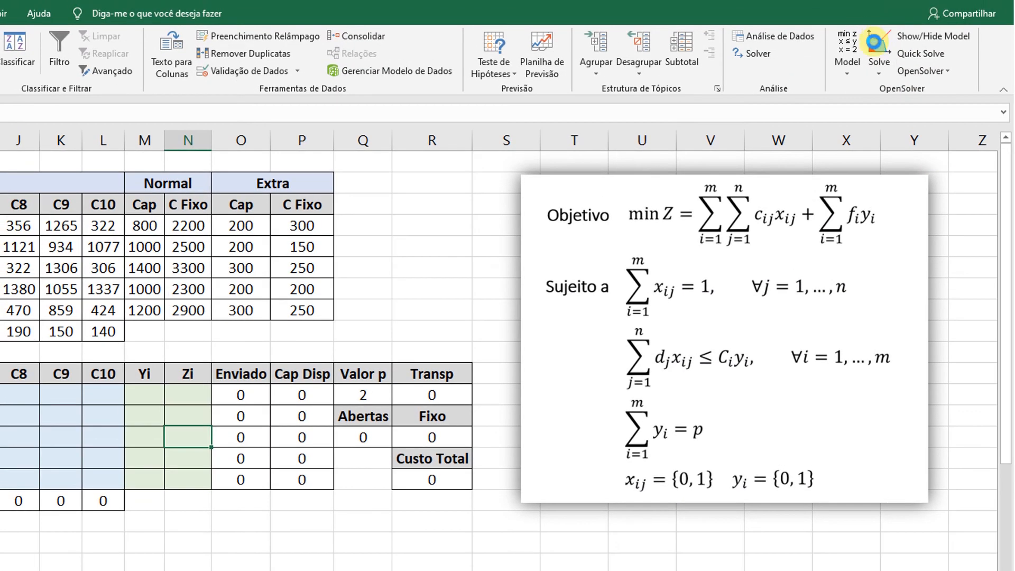
{"action": "left_click", "coordinate": [877, 48]}
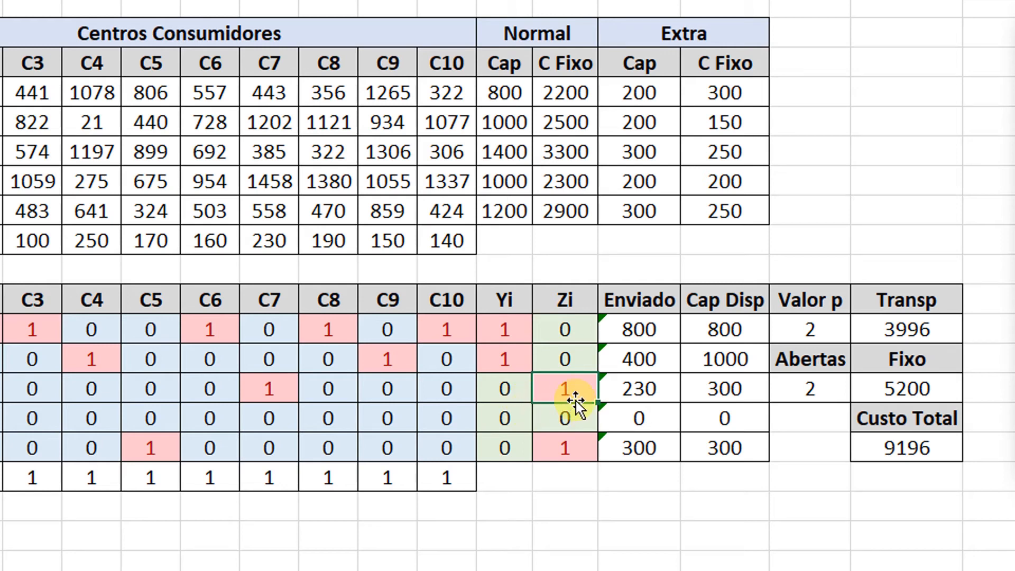
Insert blank cells before the Enviado column of the lower table, shifting the existing cells right.
{"action": "left_click_drag", "start_coordinate": [644, 299], "coordinate": [633, 442]}
{"action": "right_click", "coordinate": [645, 309]}
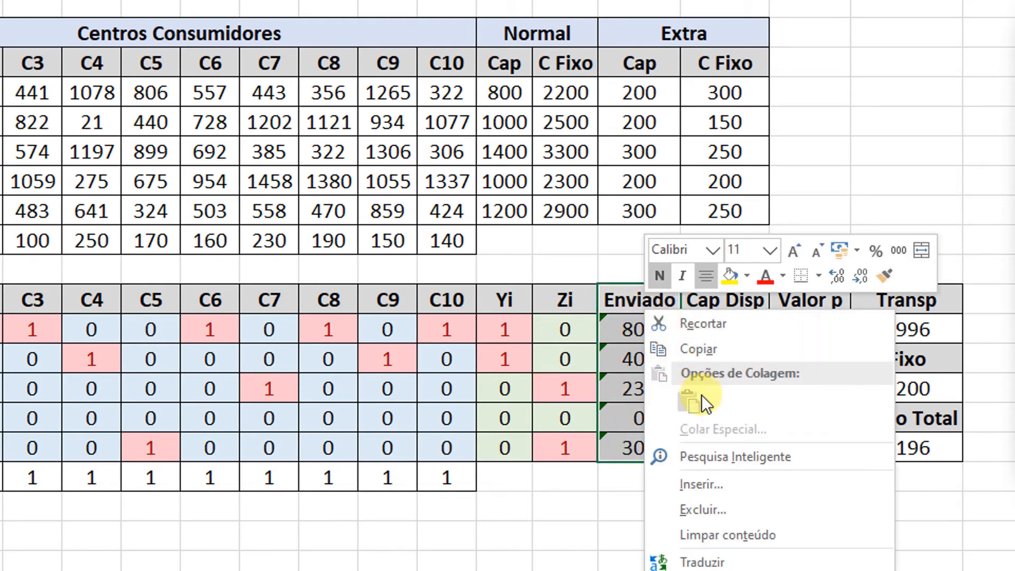
{"action": "left_click", "coordinate": [706, 490]}
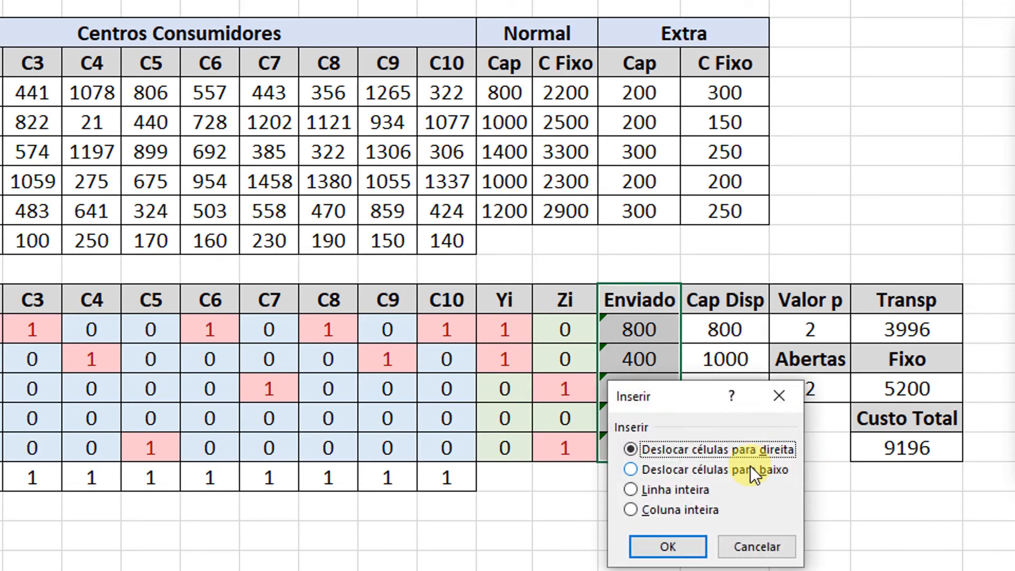
{"action": "left_click", "coordinate": [667, 546]}
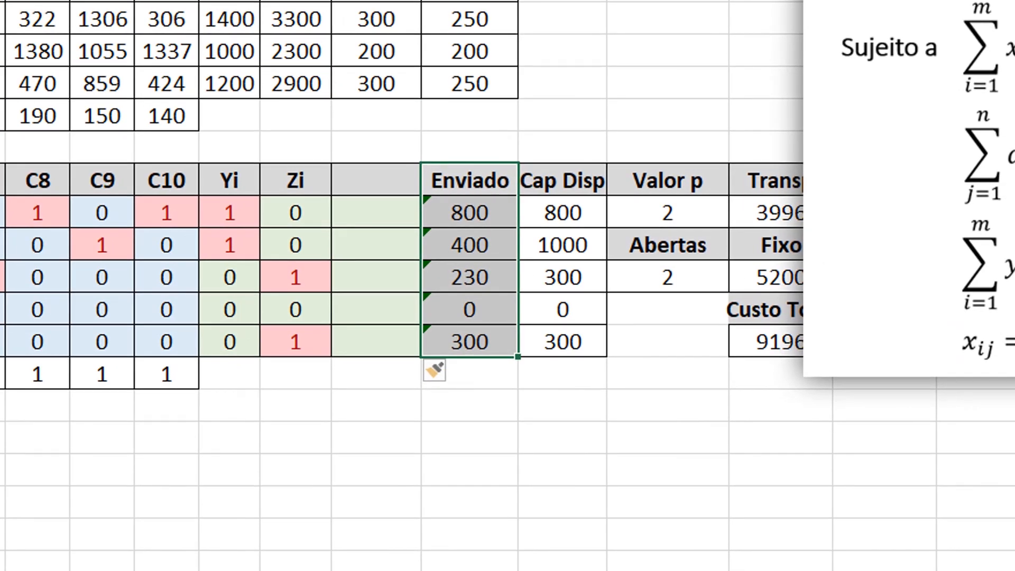
Remove the green fill from the inserted cells and title the new column "Zi - Yi".
{"action": "left_click", "coordinate": [378, 179]}
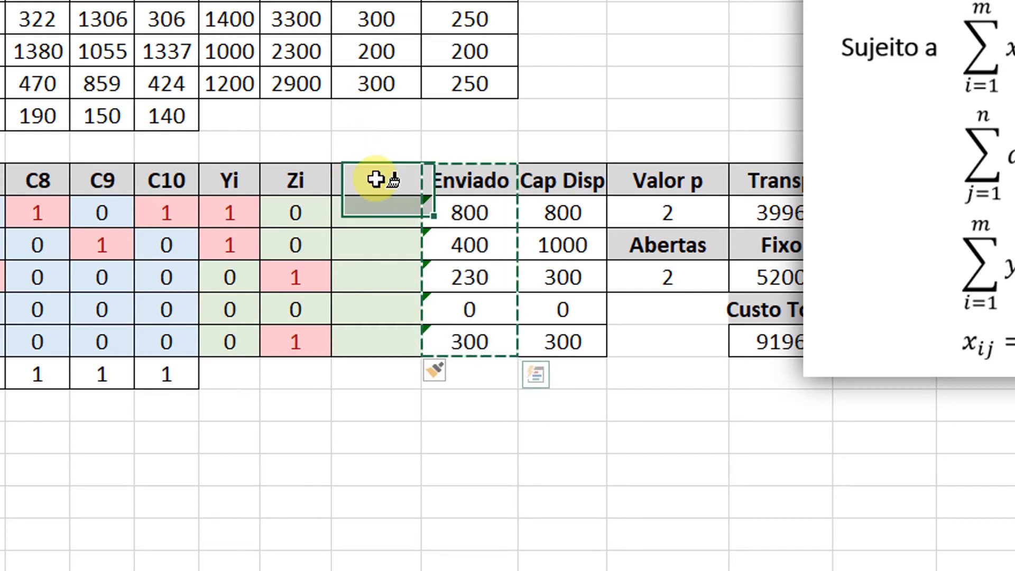
{"action": "left_click", "coordinate": [378, 214]}
{"action": "left_click", "coordinate": [367, 185]}
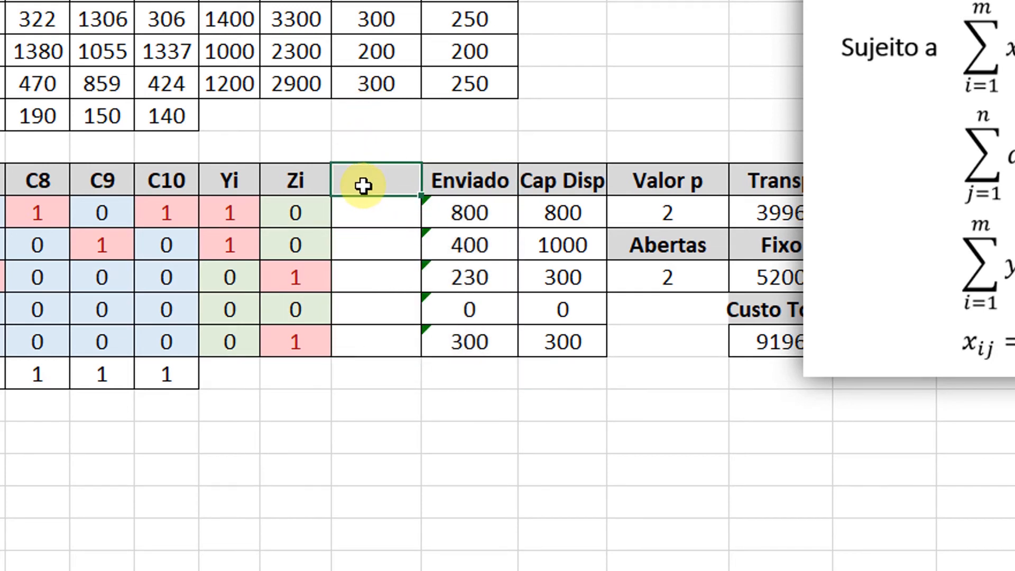
{"action": "type", "text": "Zi -"}
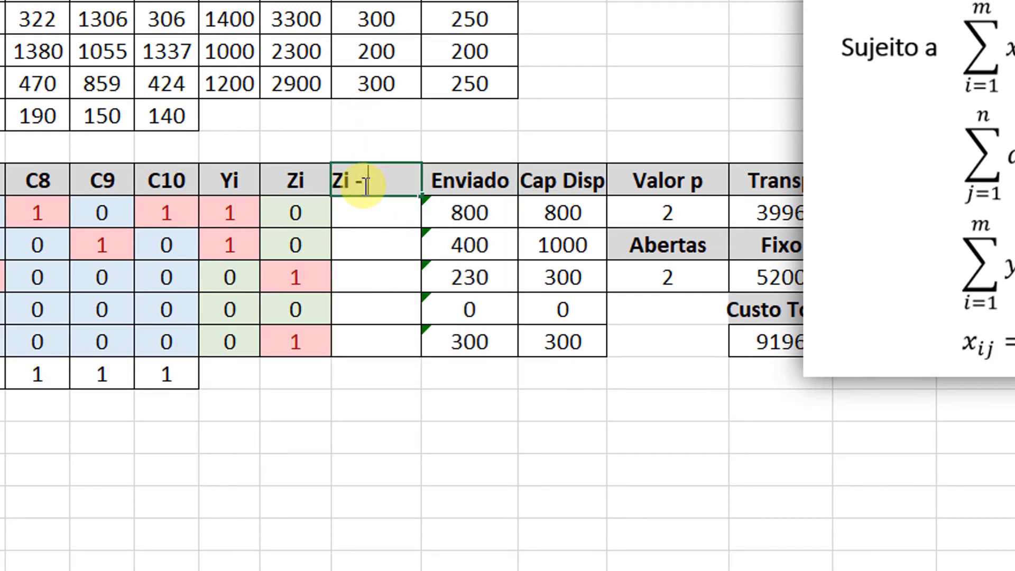
{"action": "type", "text": " Yi"}
{"action": "key", "text": "Return"}
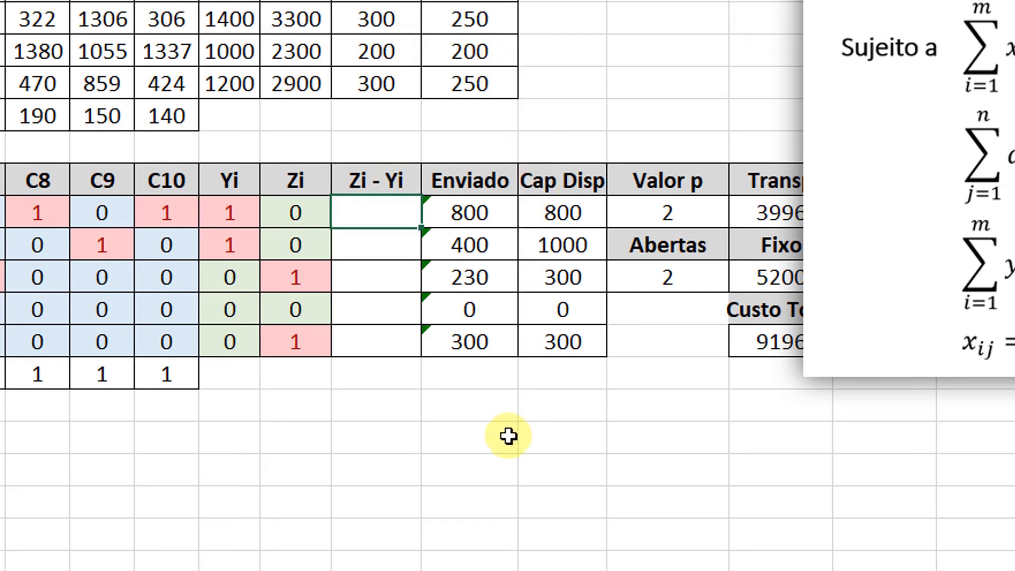
Calculate Zi minus Yi for F1 with =N12-M12 and copy the formula down to F5.
{"action": "type", "text": "="}
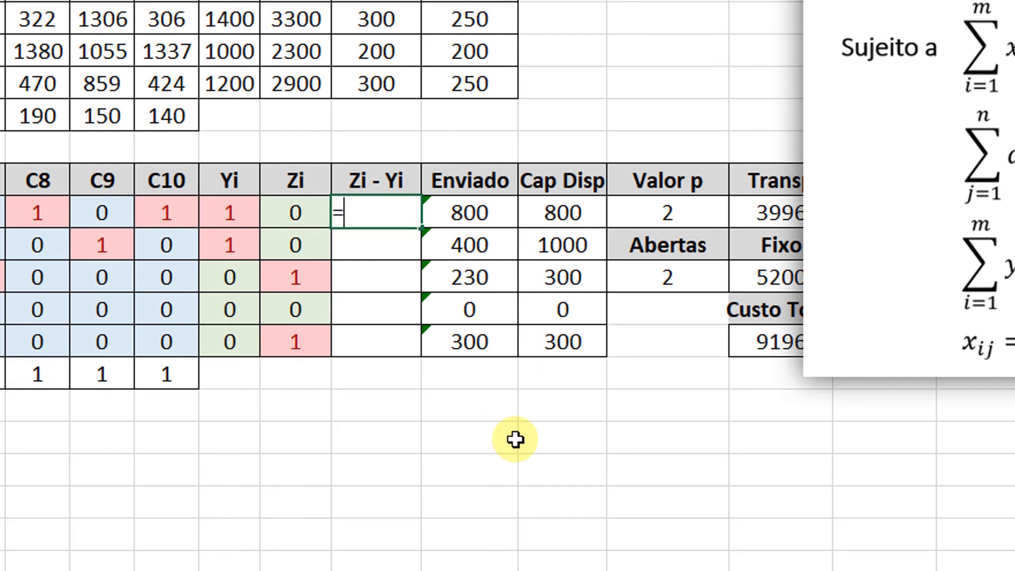
{"action": "key", "text": "Left"}
{"action": "type", "text": "-"}
{"action": "key", "text": "Left"}
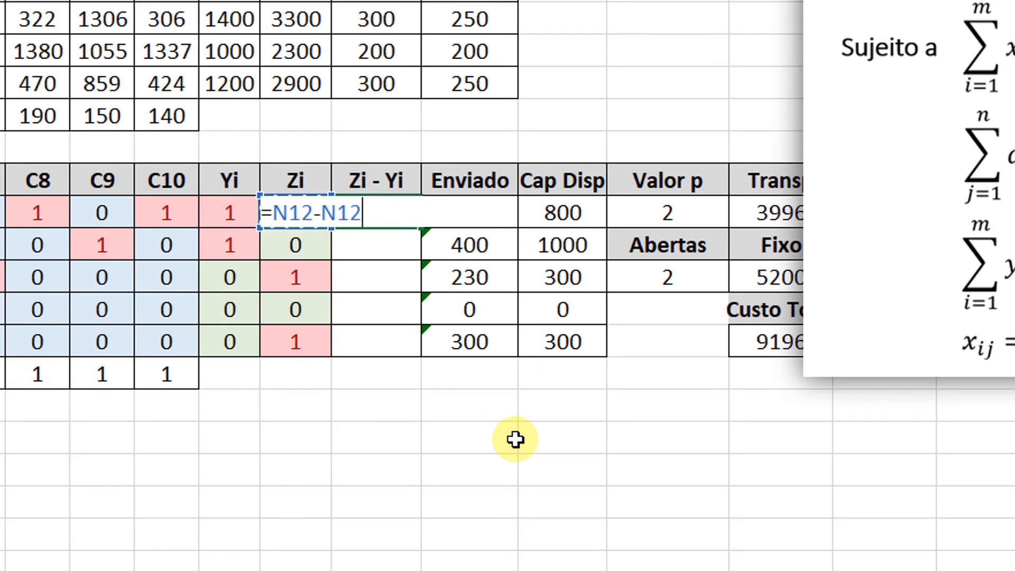
{"action": "key", "text": "Left"}
{"action": "key", "text": "Return"}
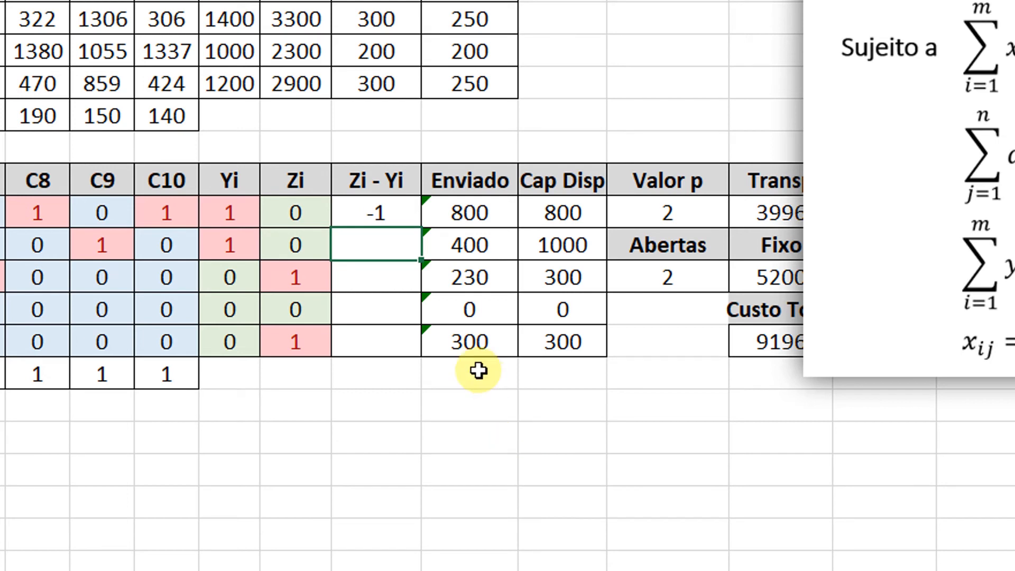
{"action": "left_click", "coordinate": [391, 211]}
{"action": "left_click_drag", "start_coordinate": [423, 229], "coordinate": [415, 354]}
{"action": "left_click", "coordinate": [394, 346]}
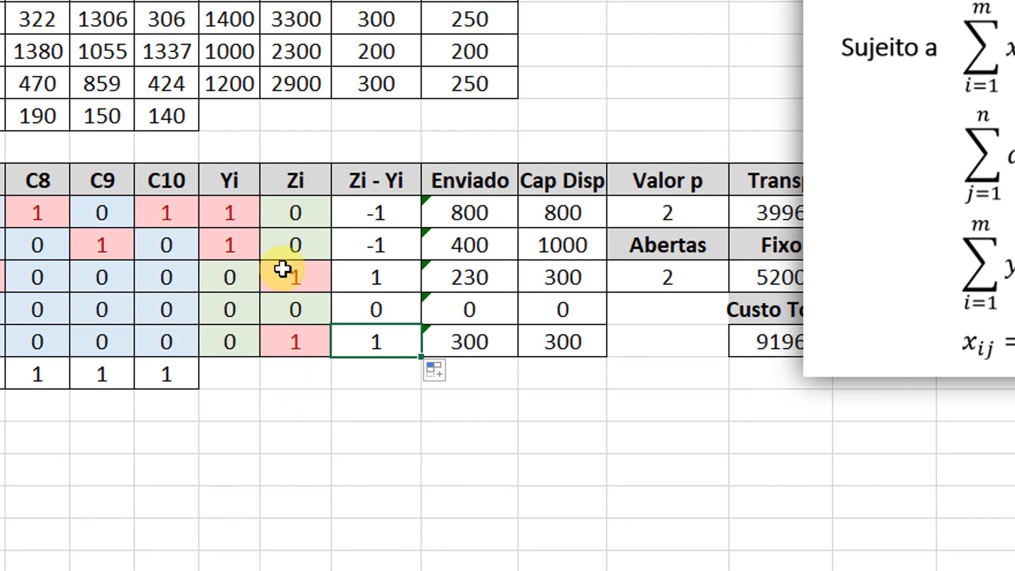
Test F1's Zi - Yi difference by setting its Zi to 1 alongside the open Yi, and clear the test value.
{"action": "left_click", "coordinate": [288, 221]}
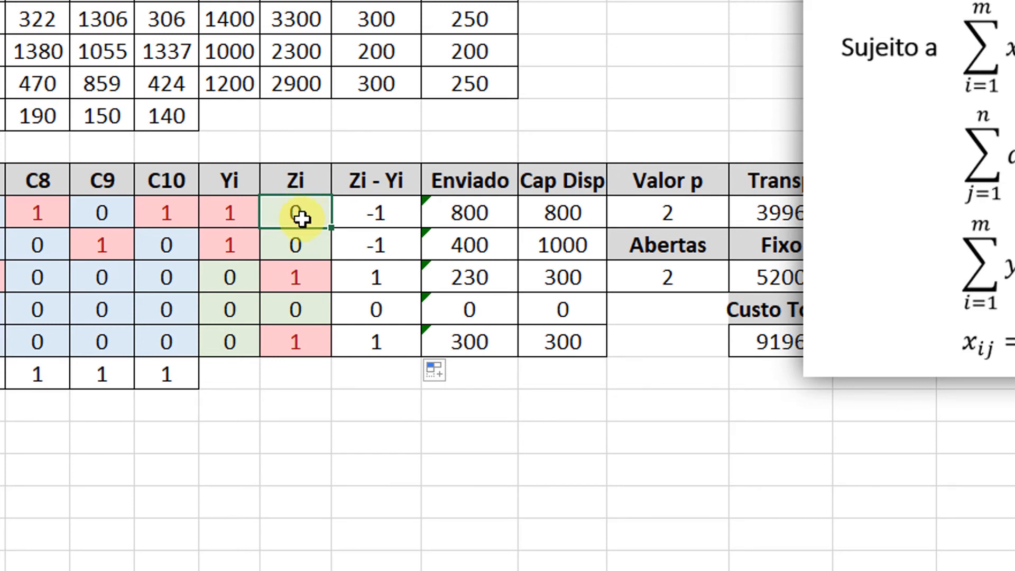
{"action": "left_click", "coordinate": [238, 212]}
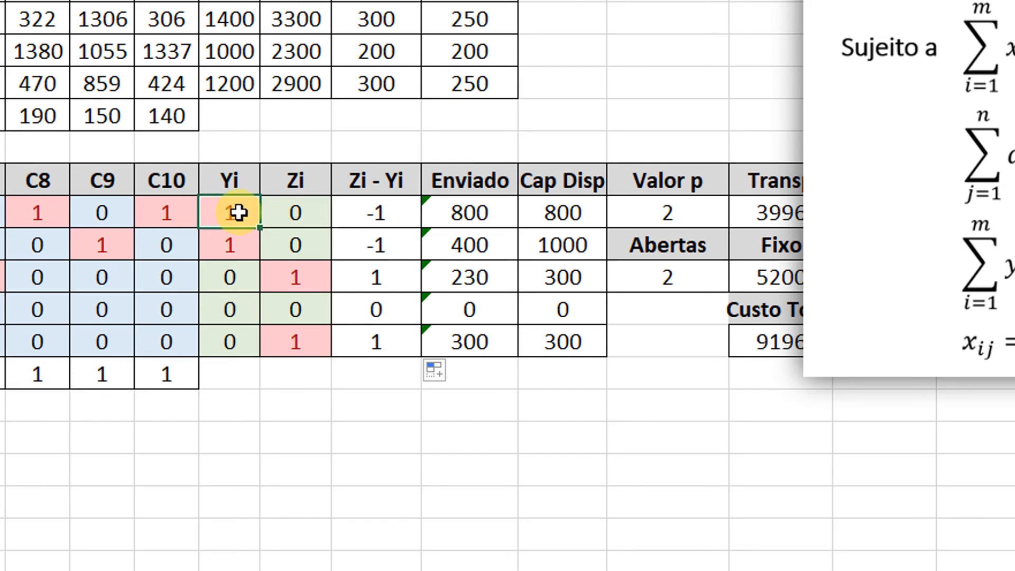
{"action": "left_click", "coordinate": [275, 207]}
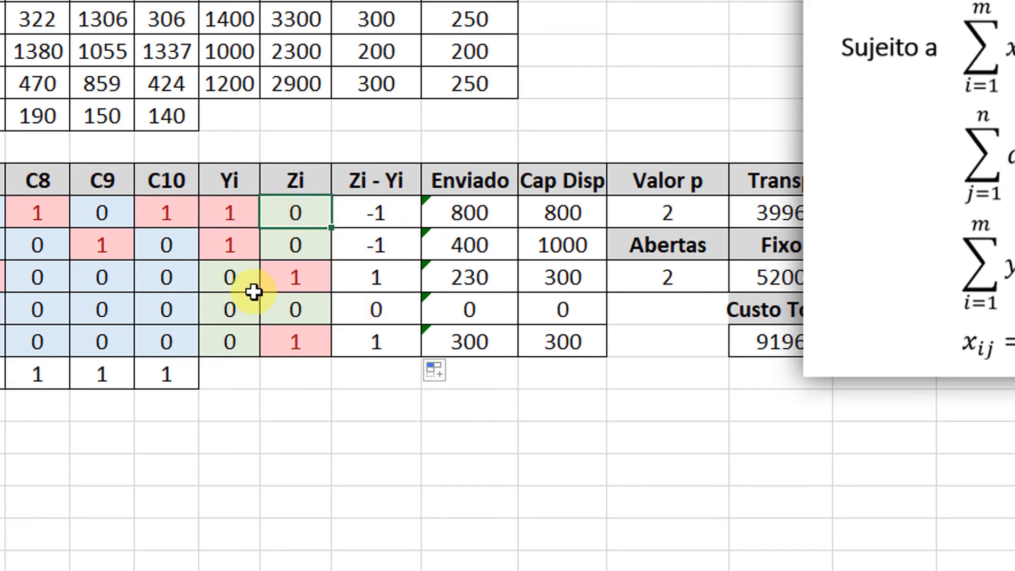
{"action": "type", "text": "1"}
{"action": "key", "text": "Tab"}
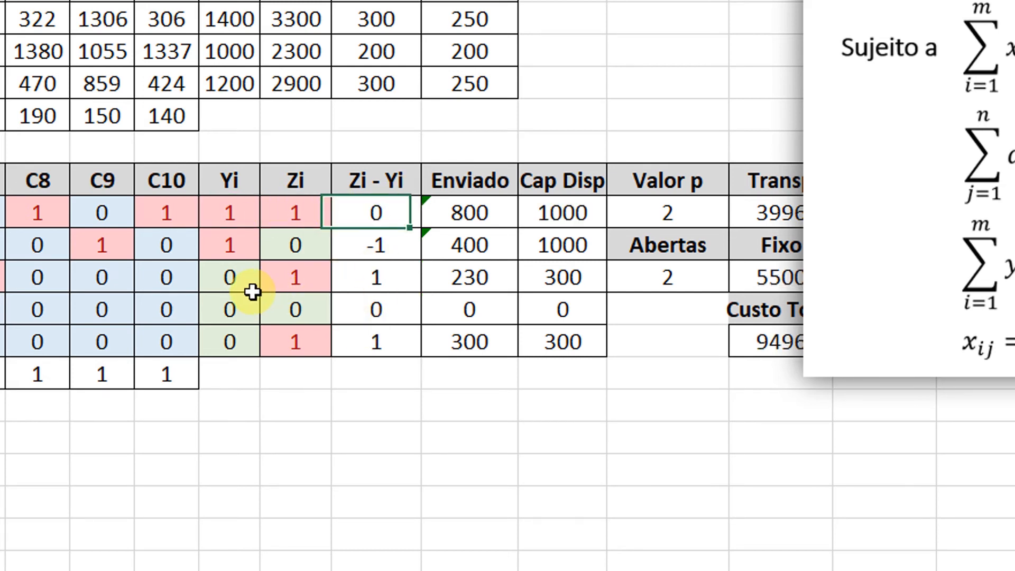
{"action": "key", "text": "Left"}
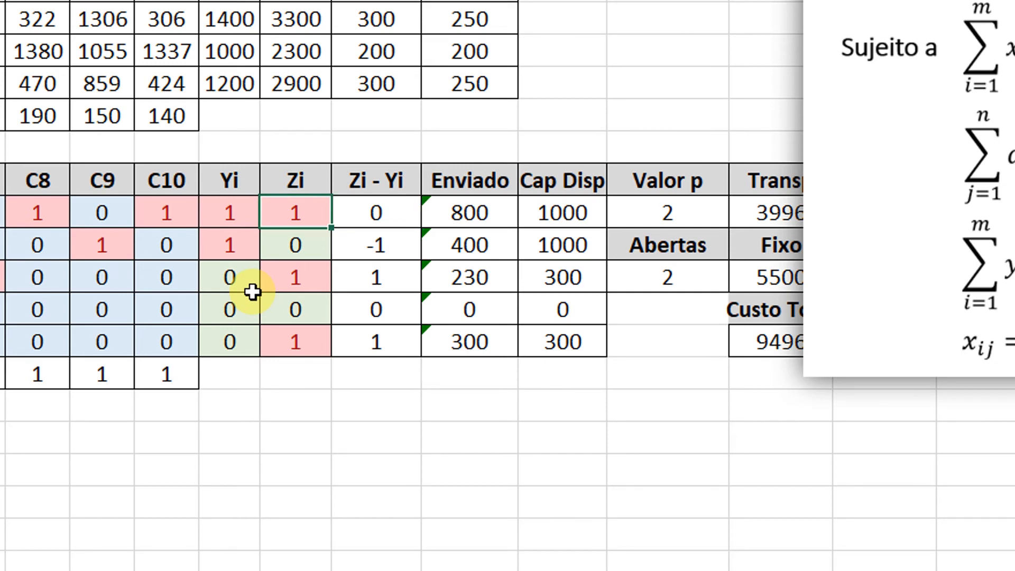
{"action": "key", "text": "Left"}
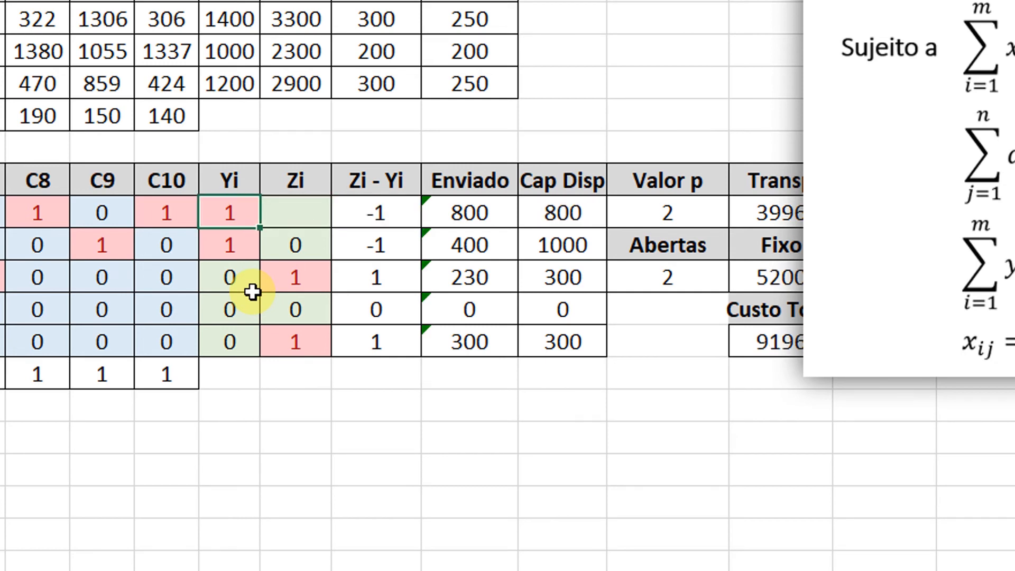
Test F1's Zi - Yi difference with Yi and Zi both 0, and with Yi 0 and Zi 1.
{"action": "type", "text": "0"}
{"action": "key", "text": "Tab"}
{"action": "type", "text": "0"}
{"action": "key", "text": "Tab"}
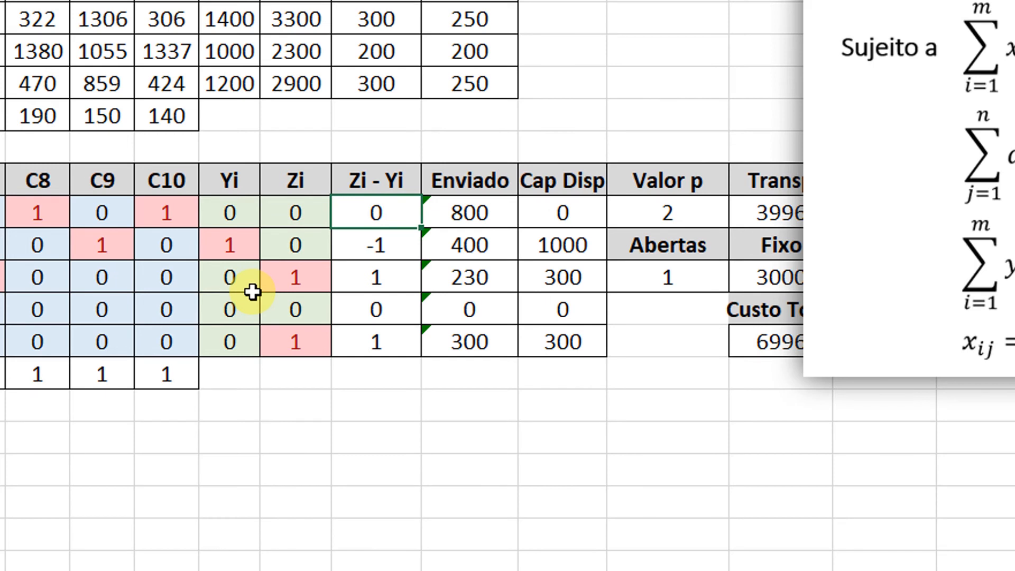
{"action": "key", "text": "Left"}
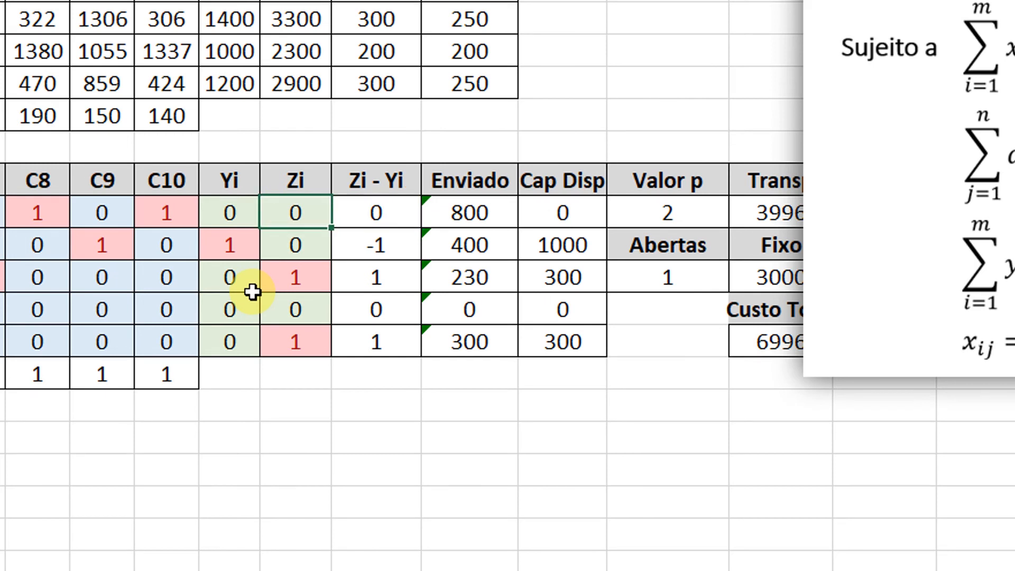
{"action": "type", "text": "1"}
{"action": "key", "text": "Tab"}
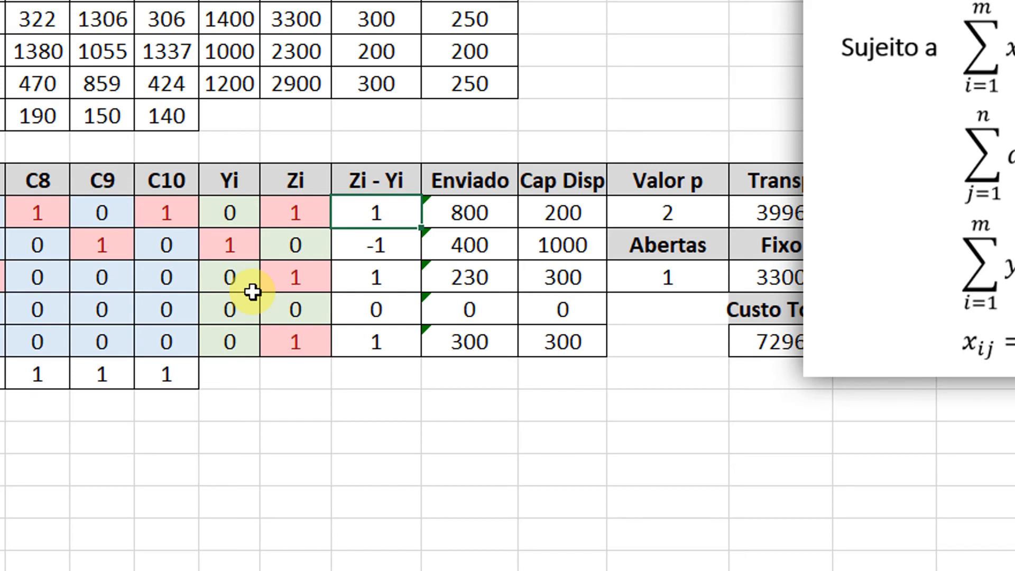
Add the Solver constraint $O$12:$O$16 <= 0 for the Zi - Yi column and close the Solver parameters without solving.
{"action": "left_click_drag", "start_coordinate": [372, 212], "coordinate": [373, 342]}
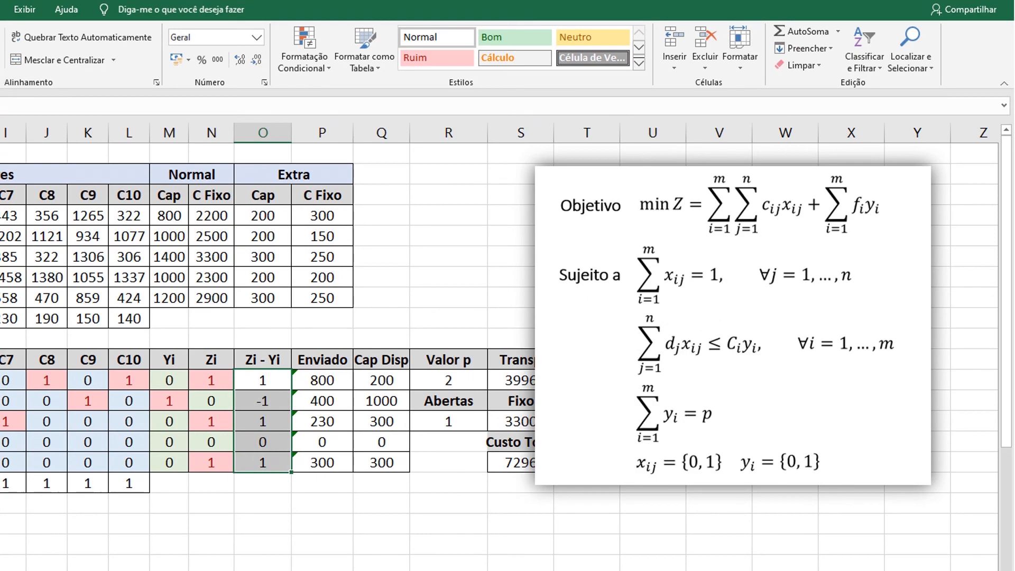
{"action": "left_click", "coordinate": [1, 9]}
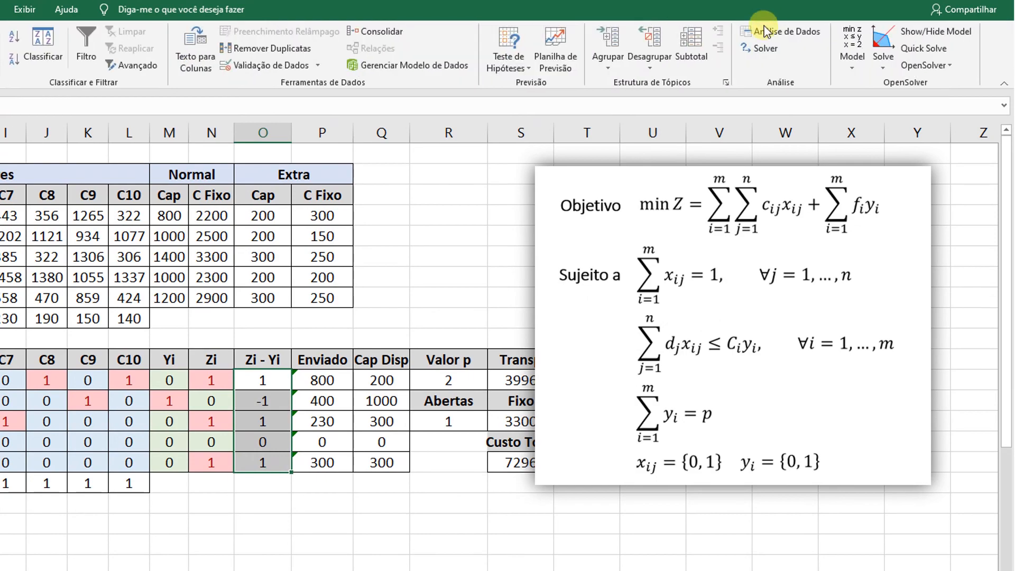
{"action": "left_click", "coordinate": [760, 49]}
{"action": "left_click", "coordinate": [817, 357]}
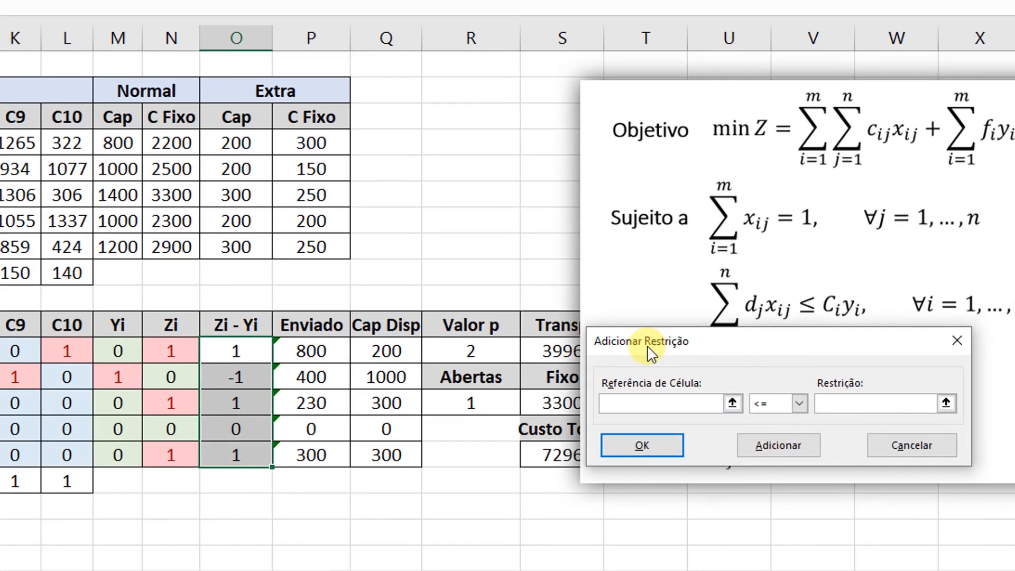
{"action": "left_click_drag", "start_coordinate": [651, 353], "coordinate": [346, 178]}
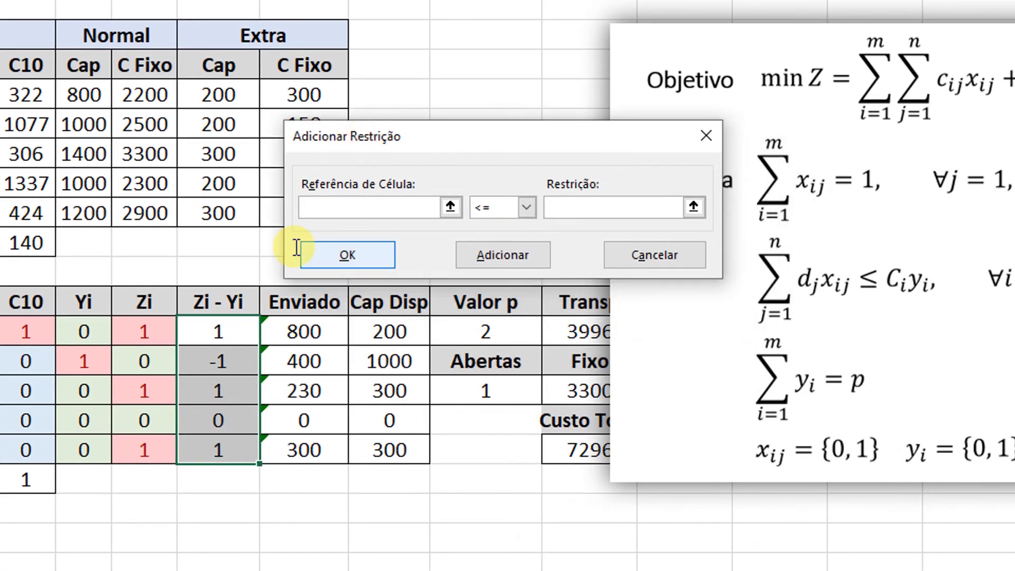
{"action": "left_click_drag", "start_coordinate": [260, 349], "coordinate": [204, 453]}
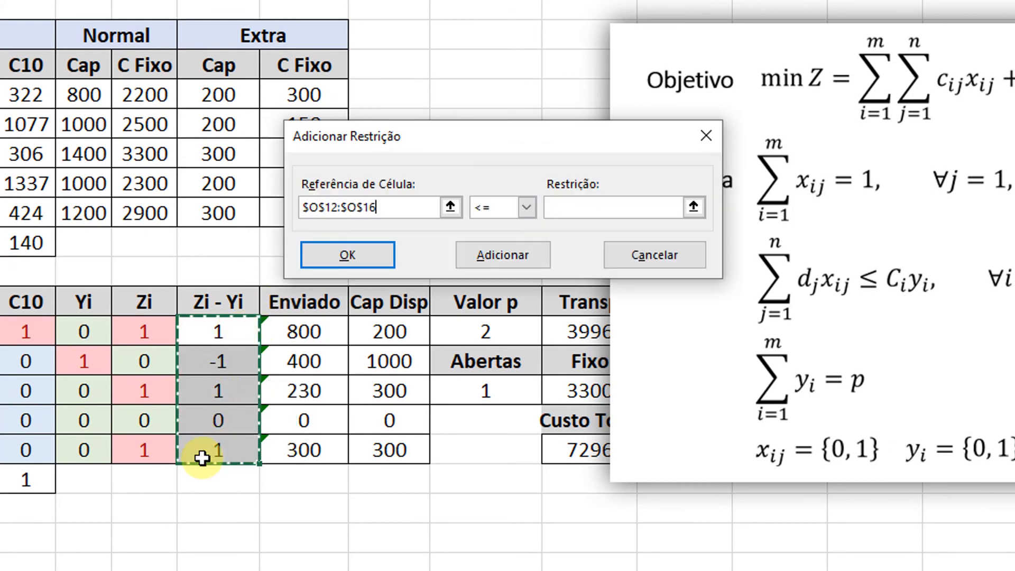
{"action": "left_click", "coordinate": [582, 207]}
{"action": "type", "text": "0"}
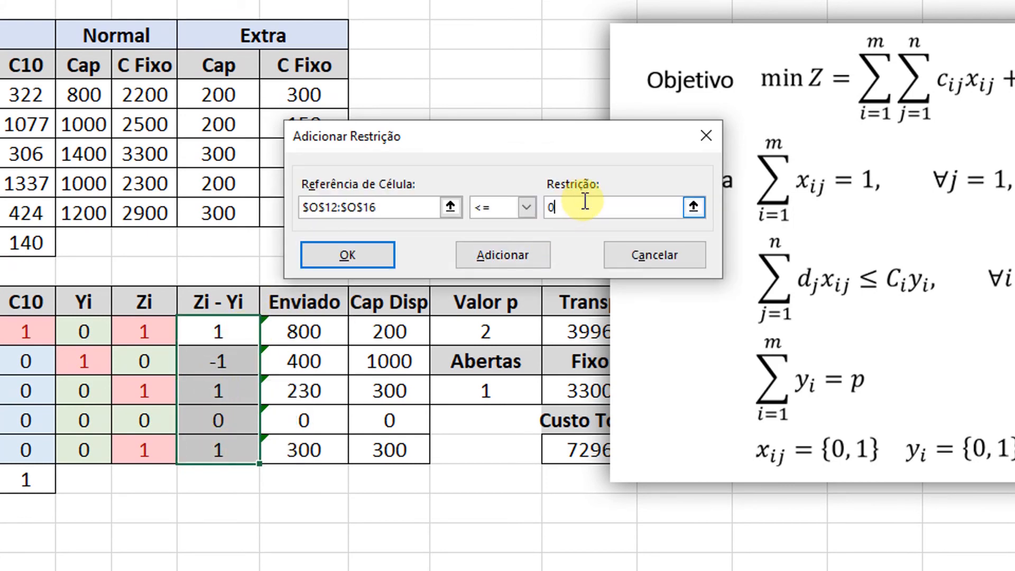
{"action": "left_click", "coordinate": [332, 264]}
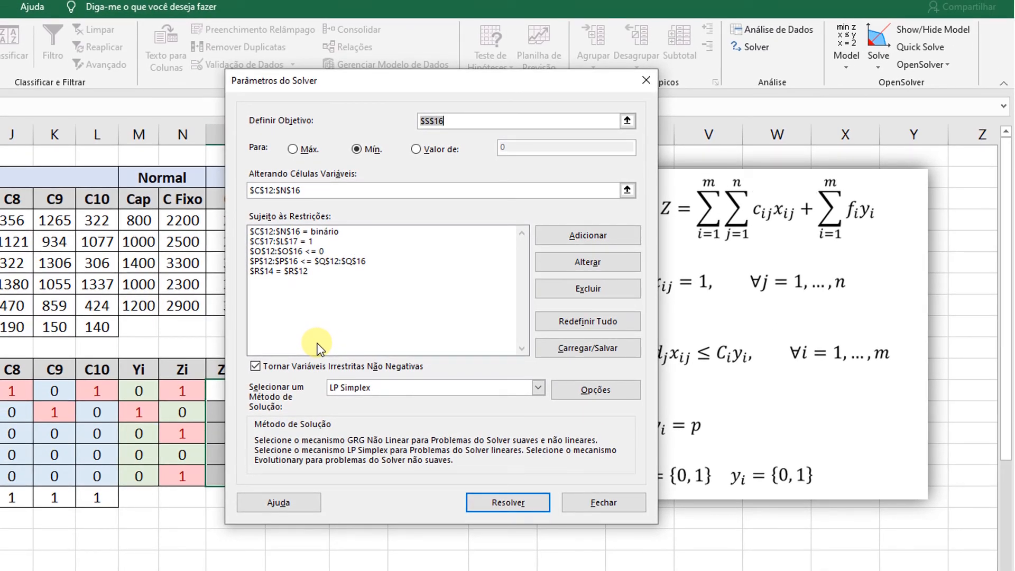
{"action": "left_click", "coordinate": [615, 505]}
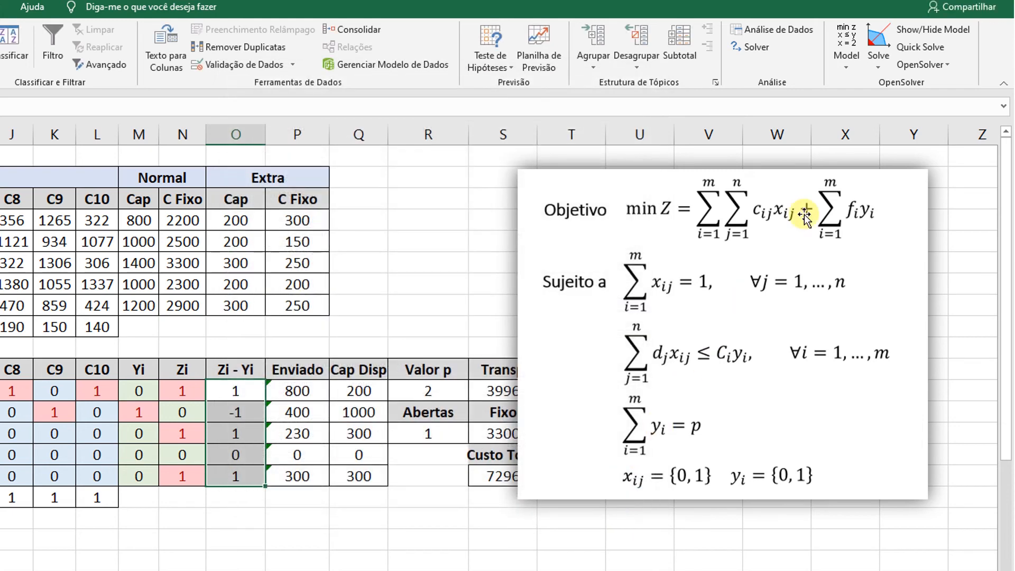
Move the formulation picture clear of the cost column, solve the model with OpenSolver, and inspect F1's Zi and the Custo Total.
{"action": "left_click_drag", "start_coordinate": [607, 290], "coordinate": [653, 300]}
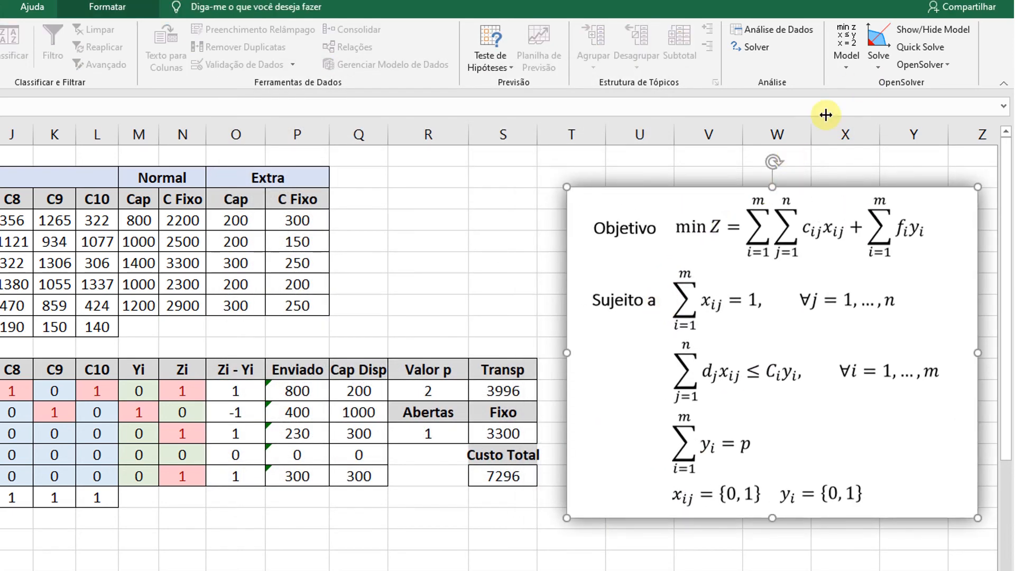
{"action": "left_click", "coordinate": [886, 46]}
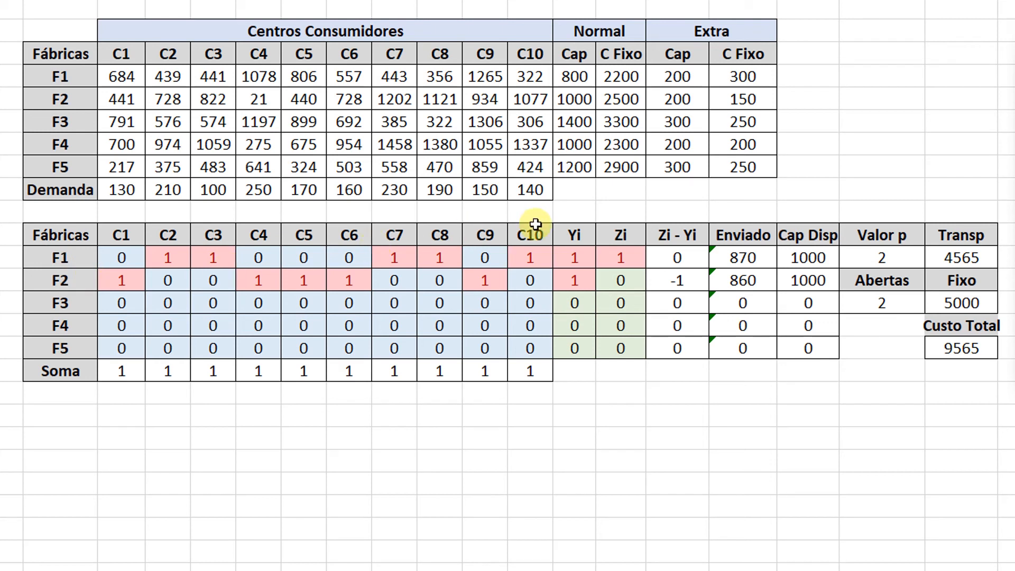
{"action": "left_click", "coordinate": [622, 256]}
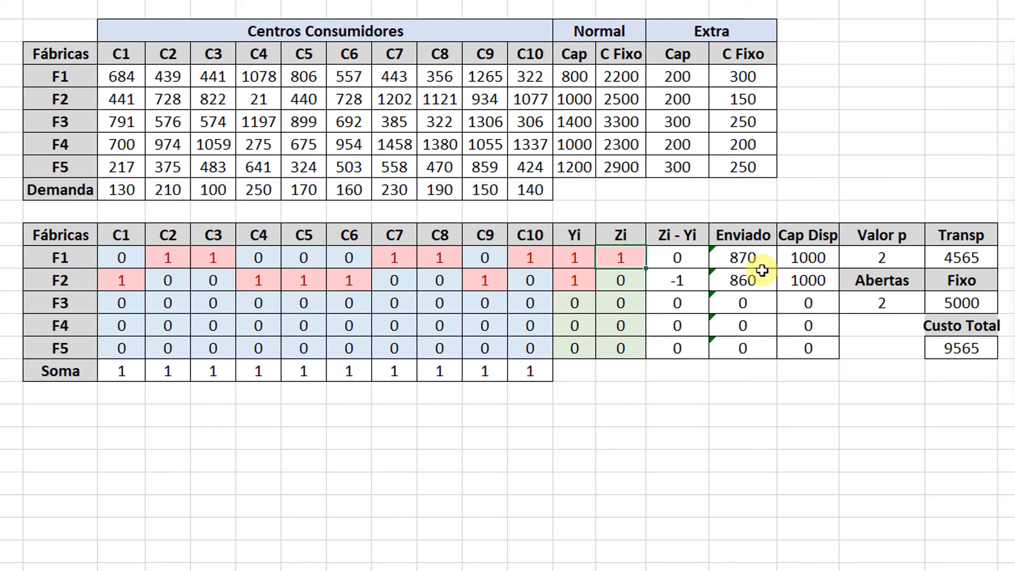
{"action": "left_click", "coordinate": [951, 348]}
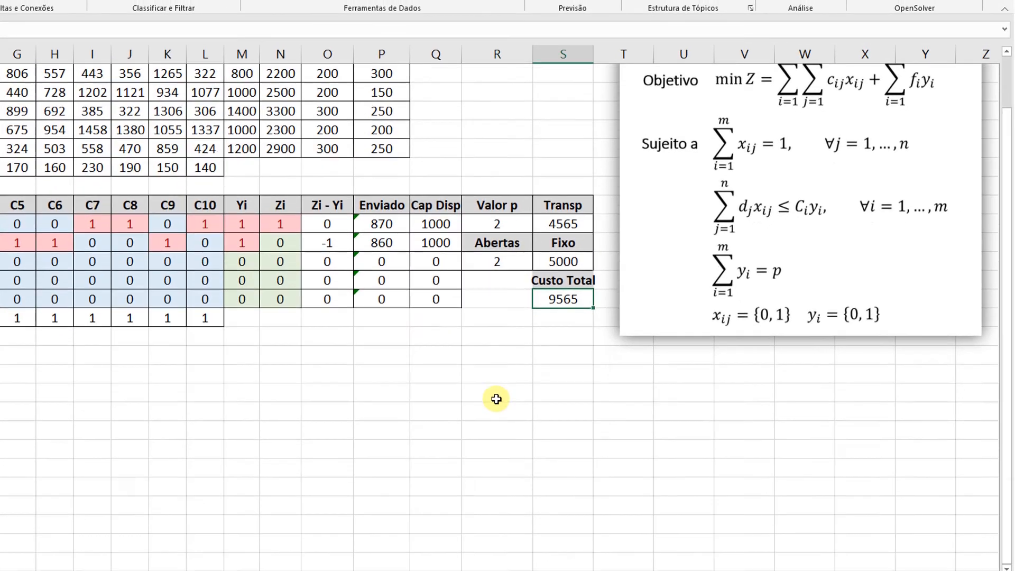
Place the picture with the new parameters, objective and constraints beside the tables, with the original formulation picture directly below it.
{"action": "scroll", "coordinate": [496, 399], "scroll_direction": "down", "scroll_amount": 1}
{"action": "left_click_drag", "start_coordinate": [355, 553], "coordinate": [443, 268]}
{"action": "scroll", "coordinate": [443, 269], "scroll_direction": "up", "scroll_amount": 3}
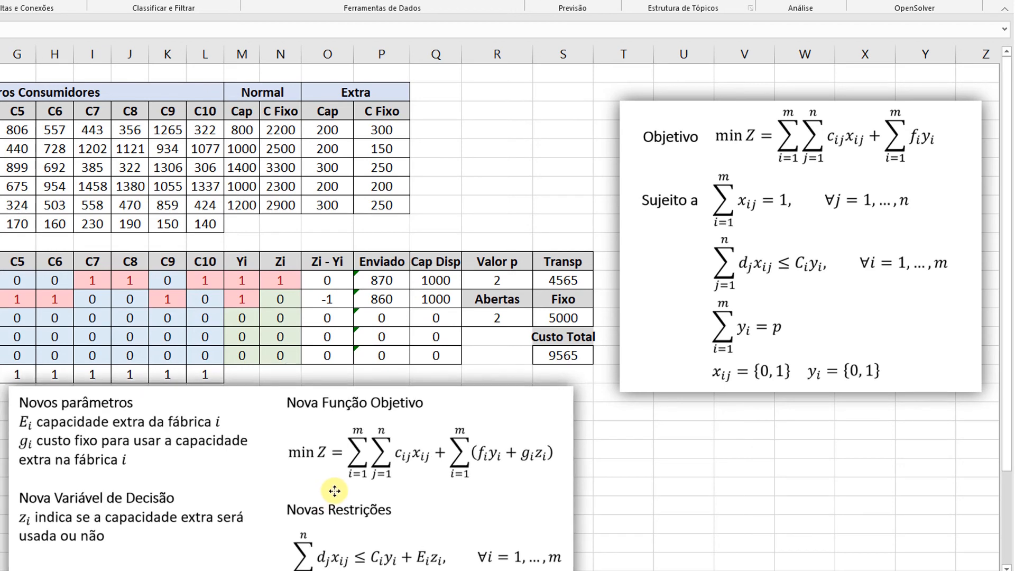
{"action": "left_click_drag", "start_coordinate": [333, 495], "coordinate": [342, 287]}
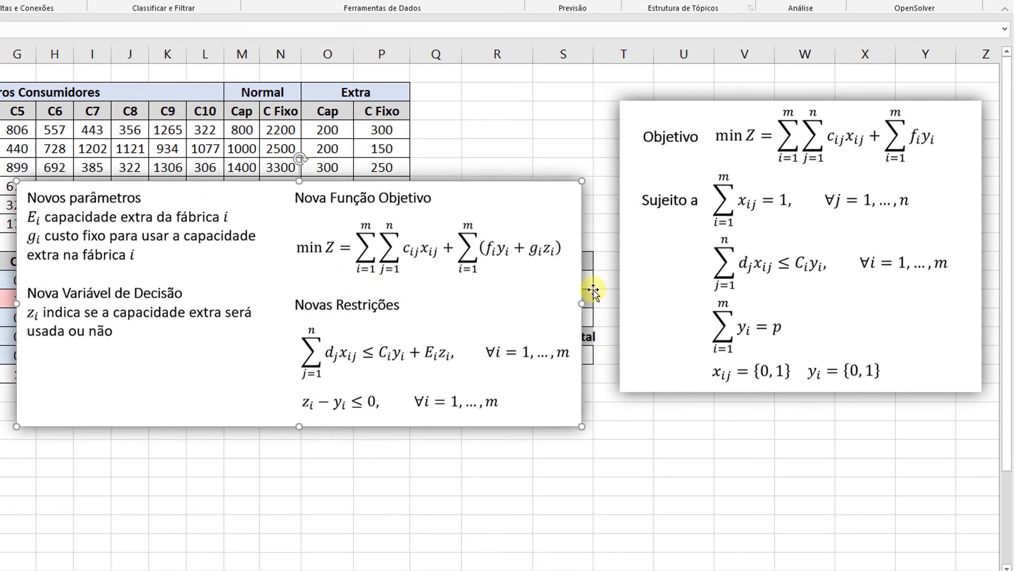
{"action": "left_click_drag", "start_coordinate": [782, 178], "coordinate": [797, 487]}
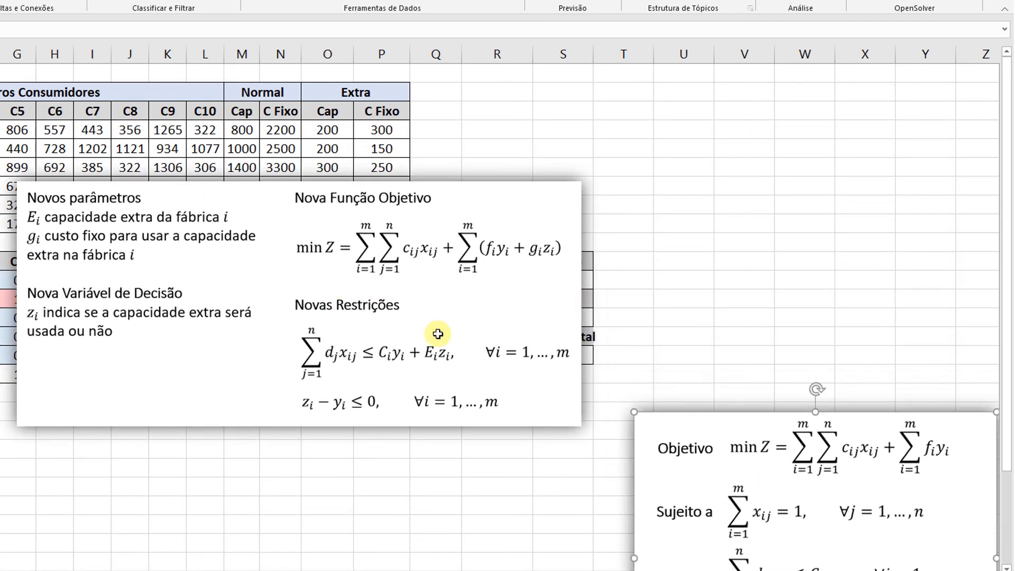
{"action": "left_click_drag", "start_coordinate": [260, 315], "coordinate": [668, 212]}
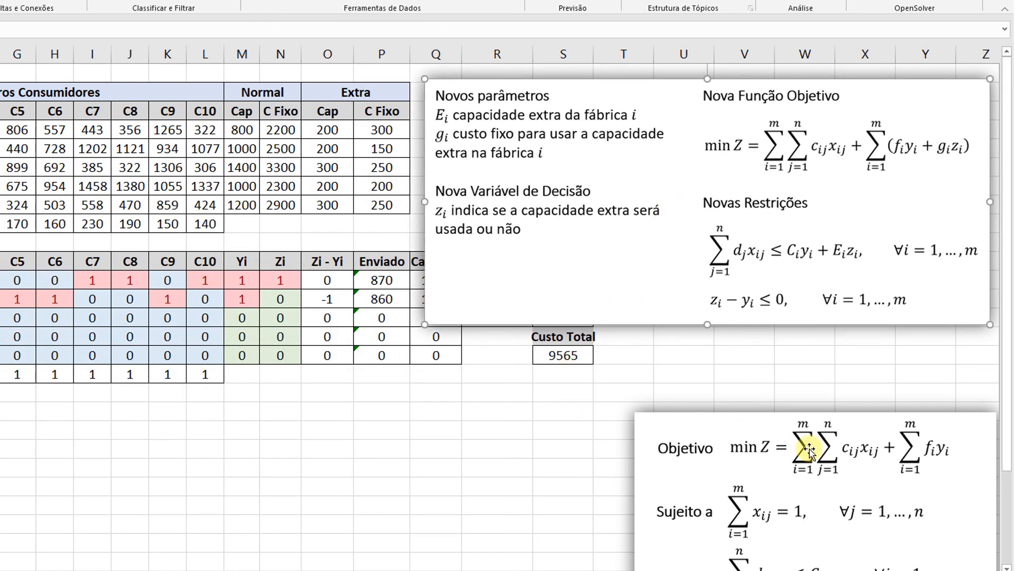
{"action": "left_click_drag", "start_coordinate": [811, 454], "coordinate": [806, 379]}
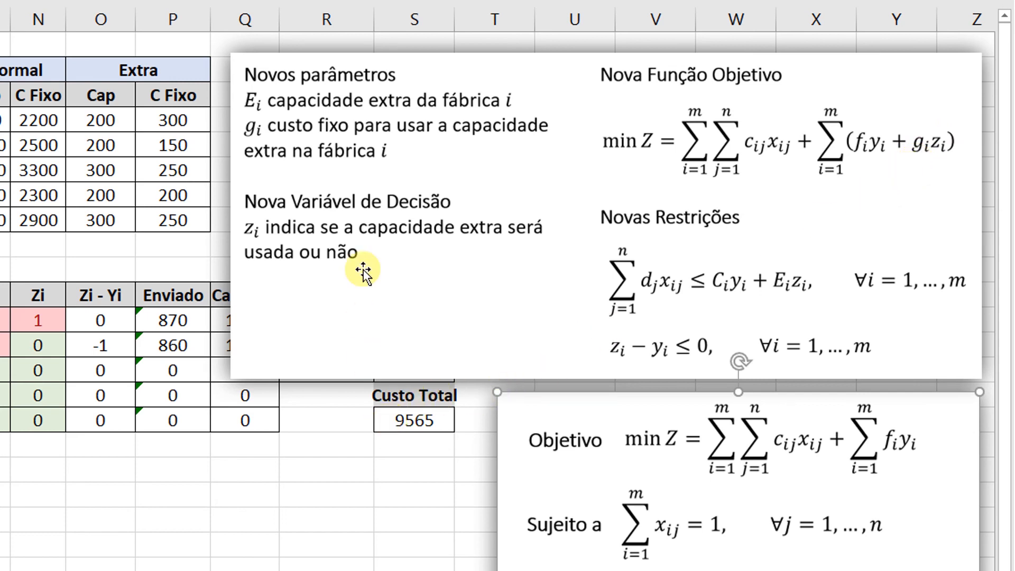
Uncover the cost cells and examine the Fixo formula, especially its second SOMARPRODUTO term for the extra capacity costs.
{"action": "left_click_drag", "start_coordinate": [355, 124], "coordinate": [625, 105]}
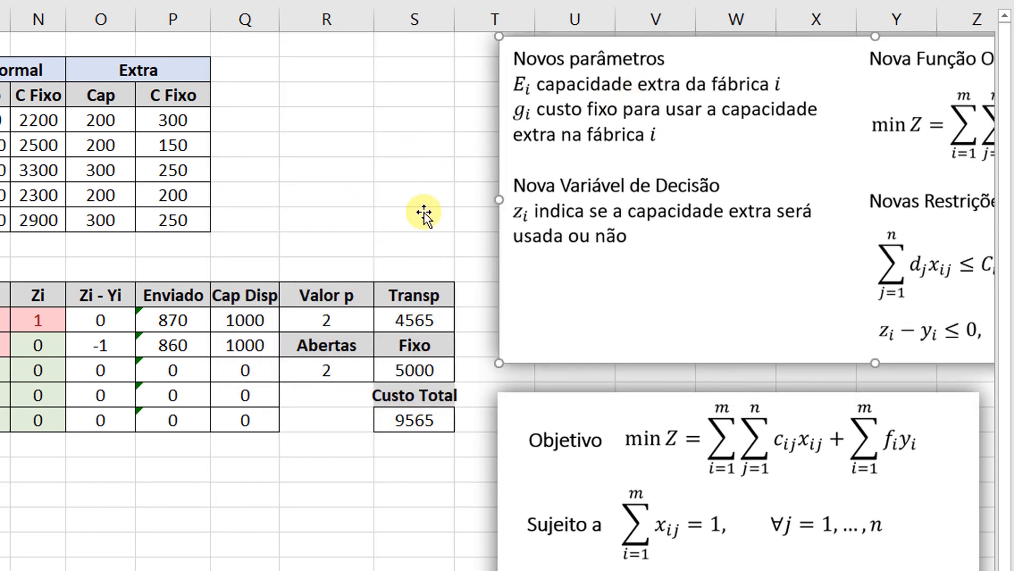
{"action": "left_click", "coordinate": [433, 369]}
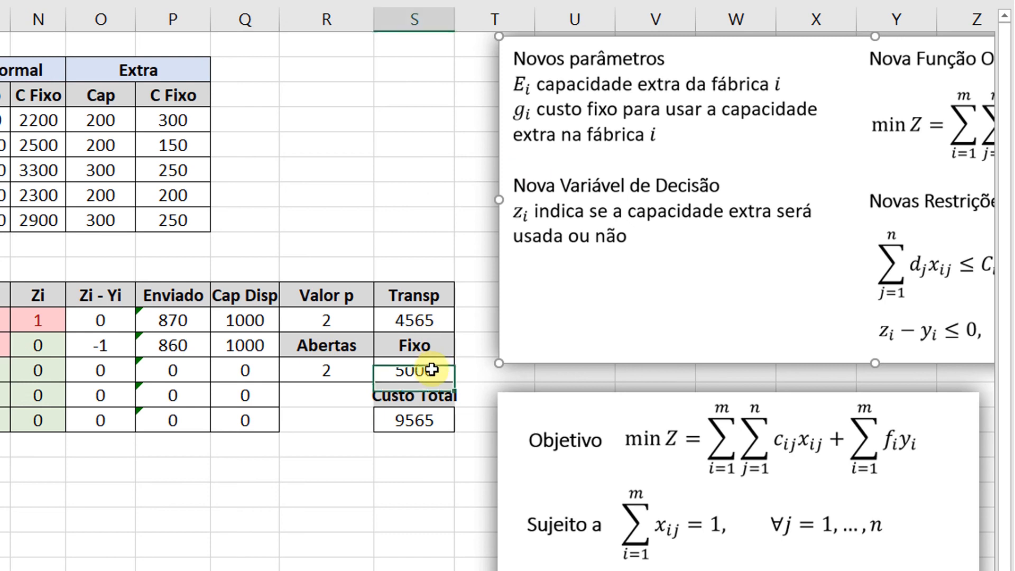
{"action": "double_click", "coordinate": [426, 370]}
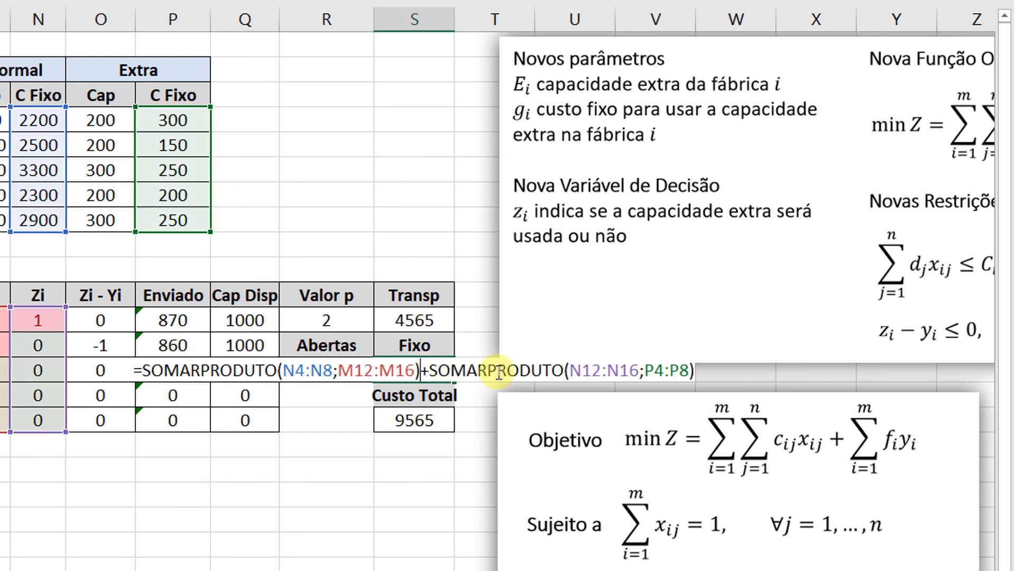
{"action": "left_click_drag", "start_coordinate": [427, 370], "coordinate": [687, 370]}
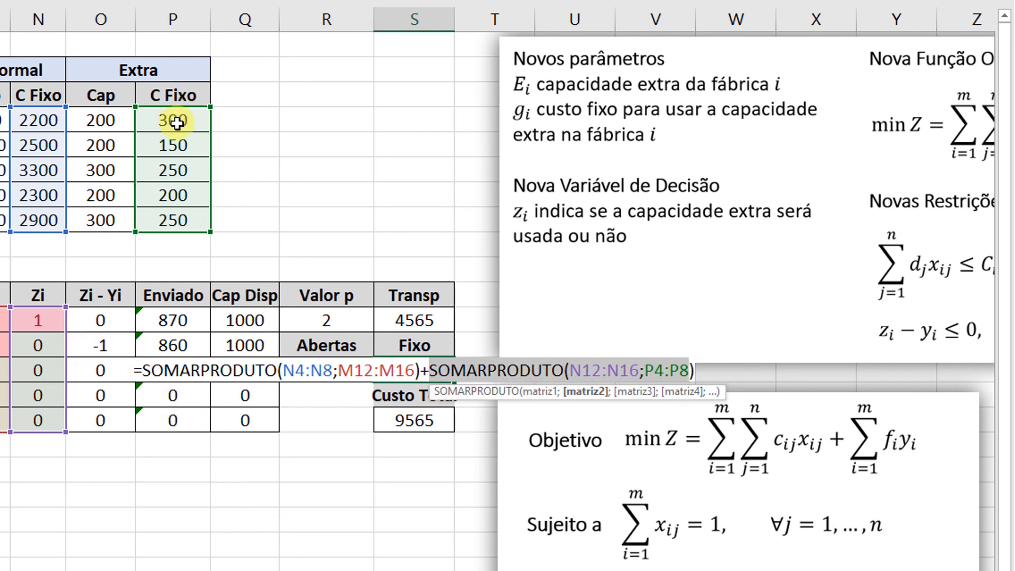
{"action": "key", "text": "Return"}
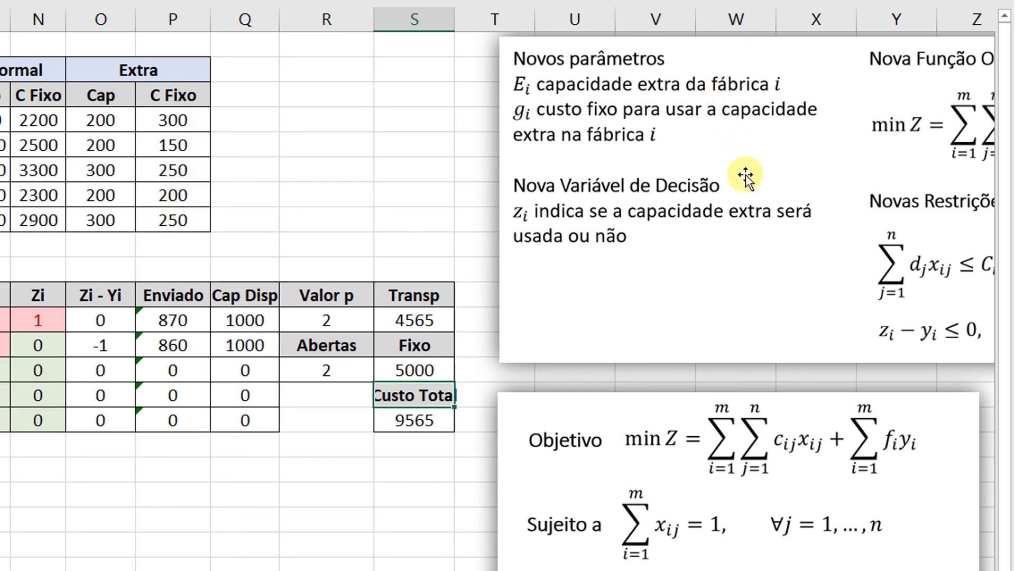
Compare the new capacity constraint in the picture with the Cap Disp formula of F1.
{"action": "left_click_drag", "start_coordinate": [839, 243], "coordinate": [573, 256]}
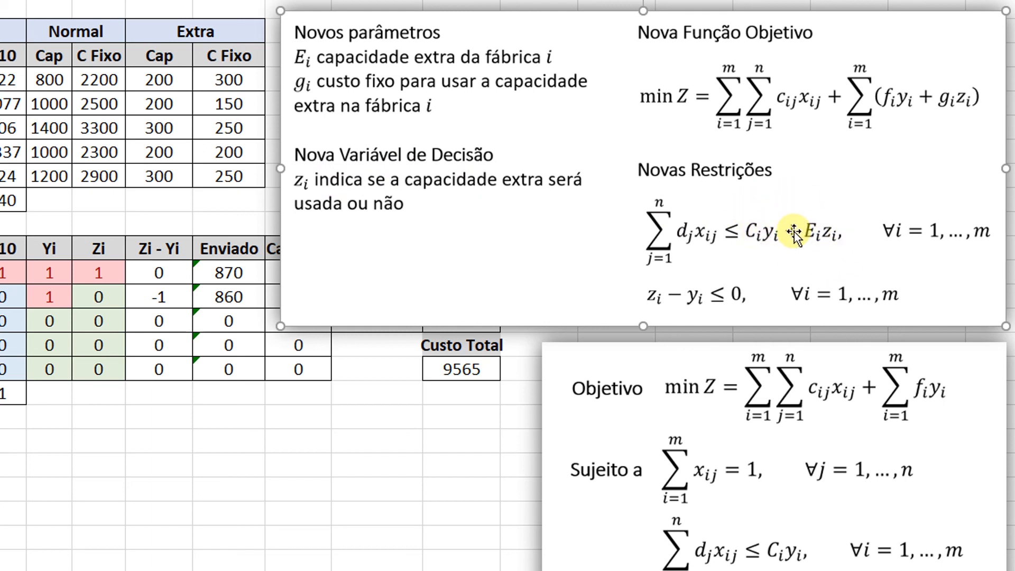
{"action": "left_click_drag", "start_coordinate": [363, 174], "coordinate": [626, 168]}
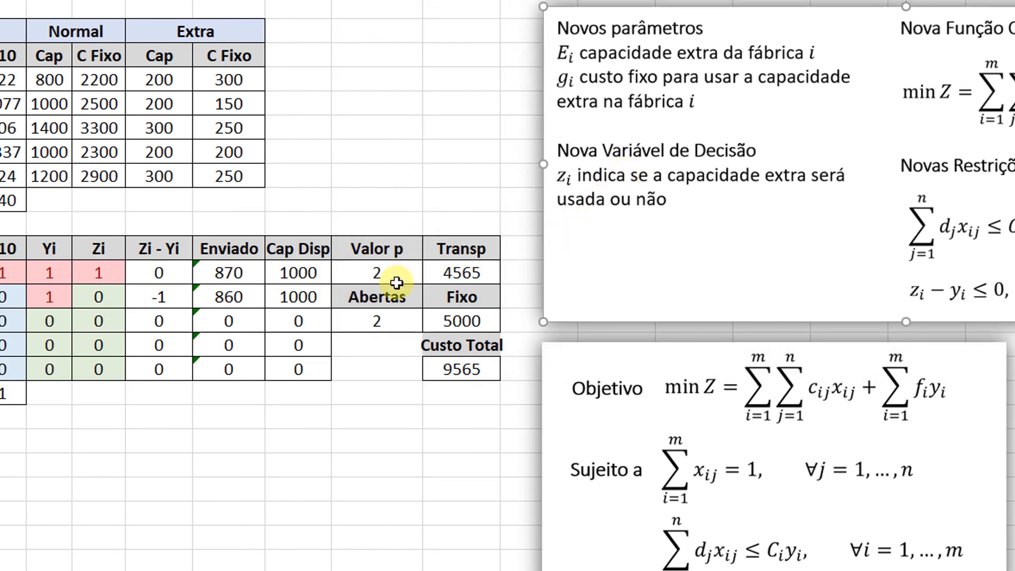
{"action": "left_click", "coordinate": [305, 273]}
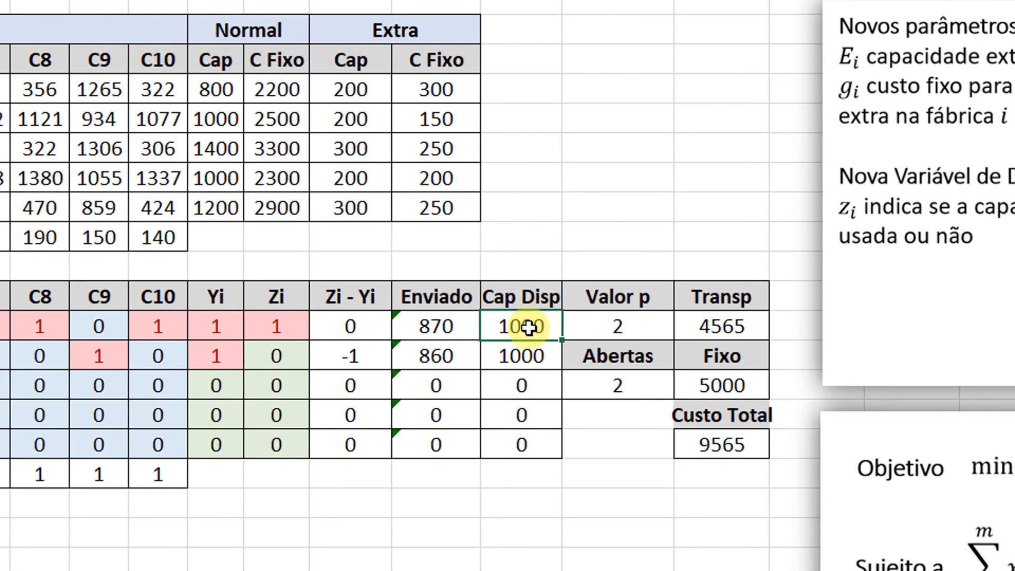
{"action": "double_click", "coordinate": [529, 328]}
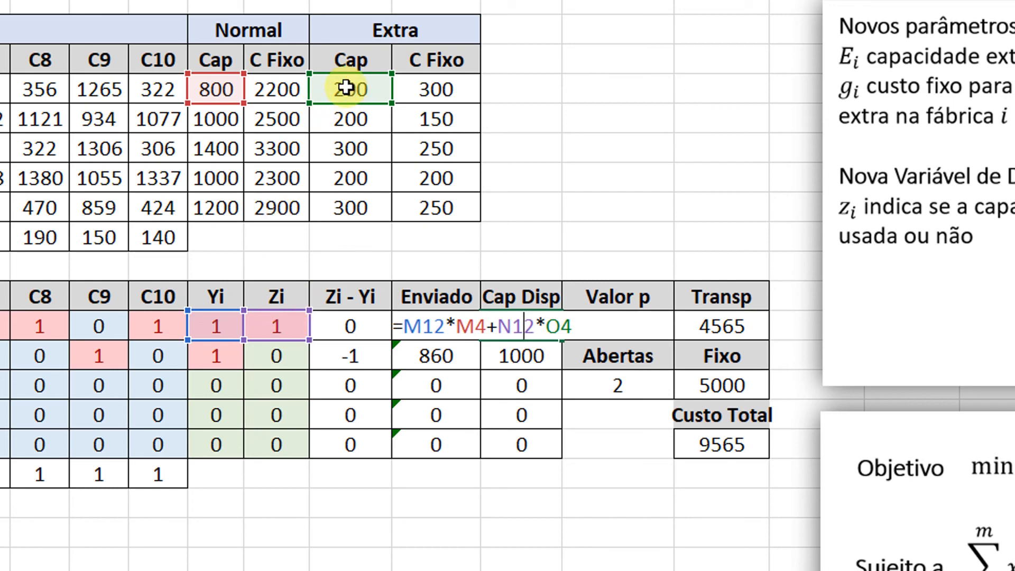
{"action": "key", "text": "Return"}
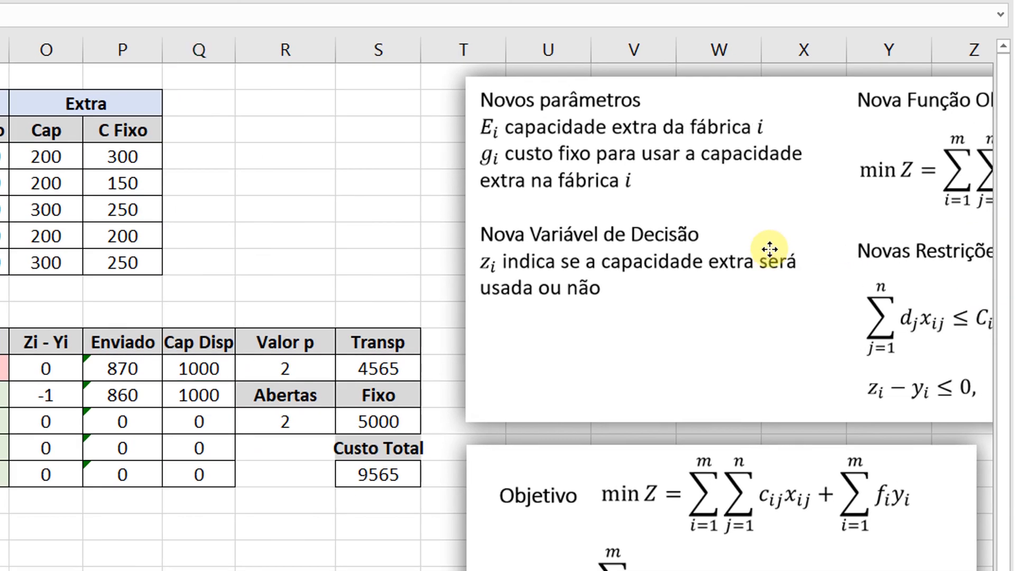
Bring the picture with the new constraints fully back into view and deselect it.
{"action": "left_click_drag", "start_coordinate": [770, 249], "coordinate": [498, 251]}
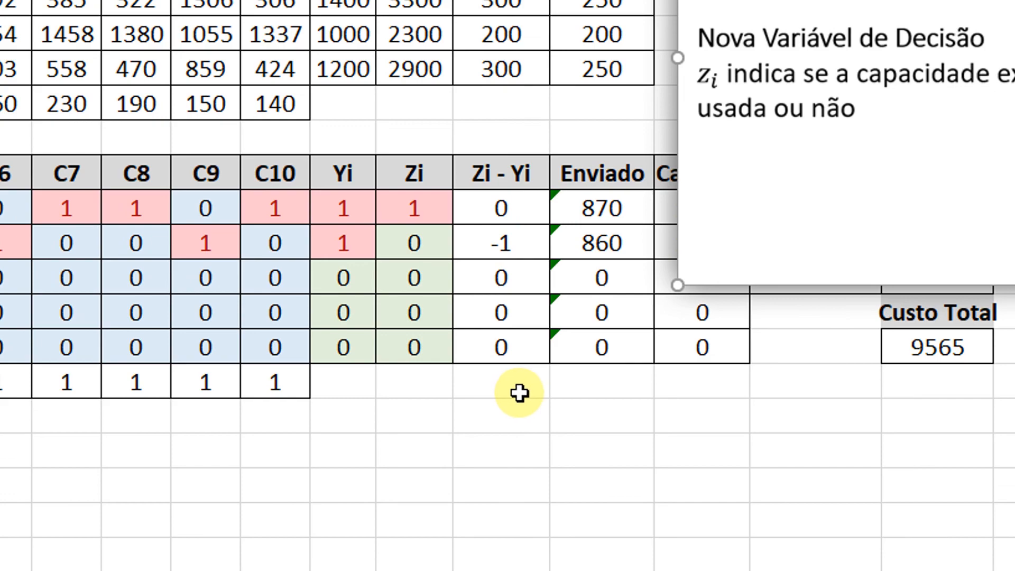
{"action": "left_click", "coordinate": [518, 412]}
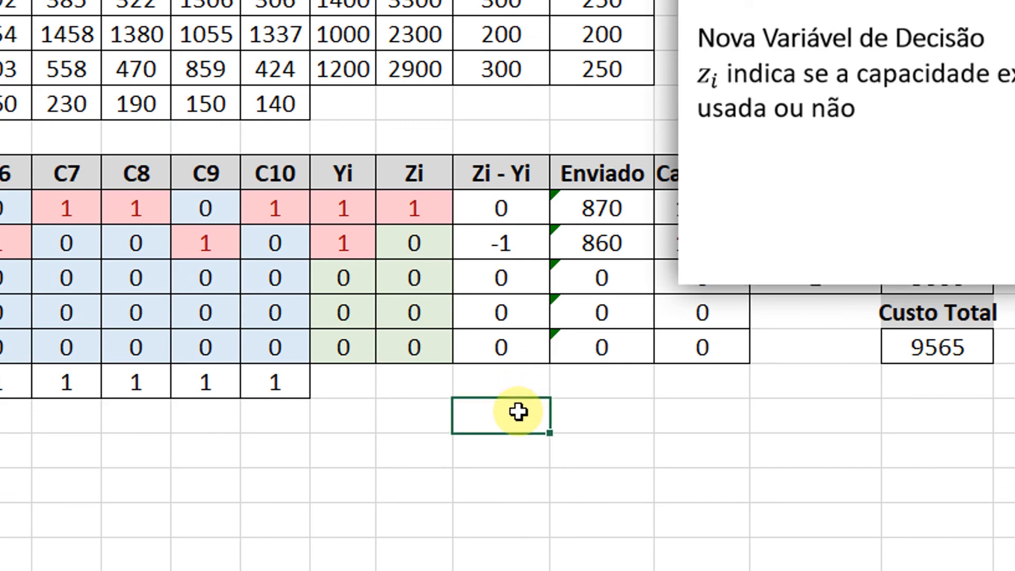